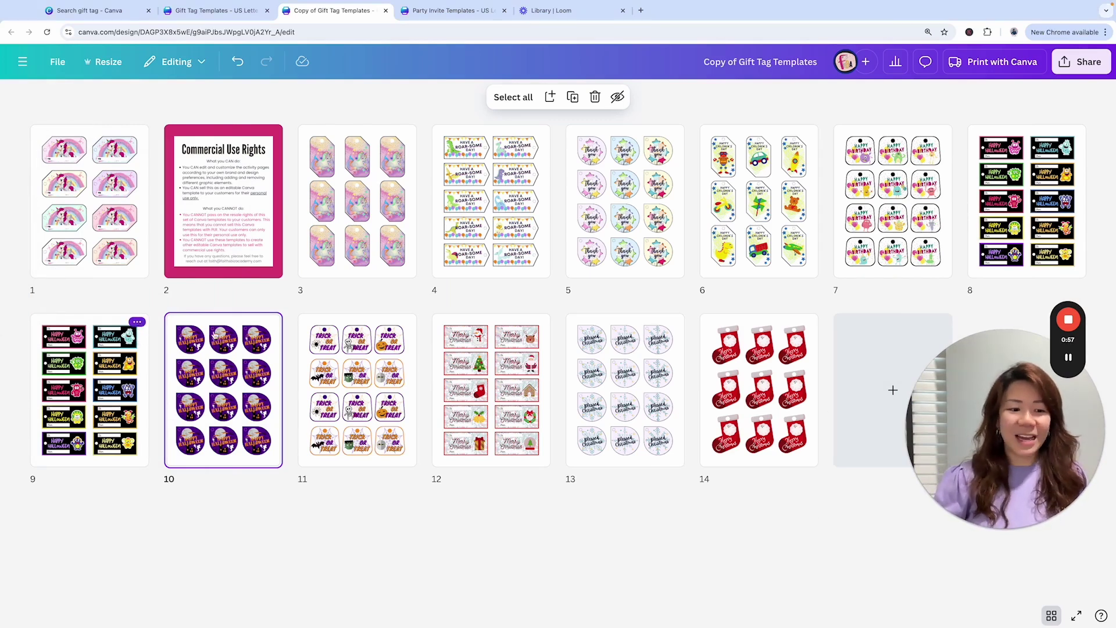
- Delete page 9, the duplicate sheet of black Happy Halloween monster tags
left_click(136, 321)
left_click(198, 449)
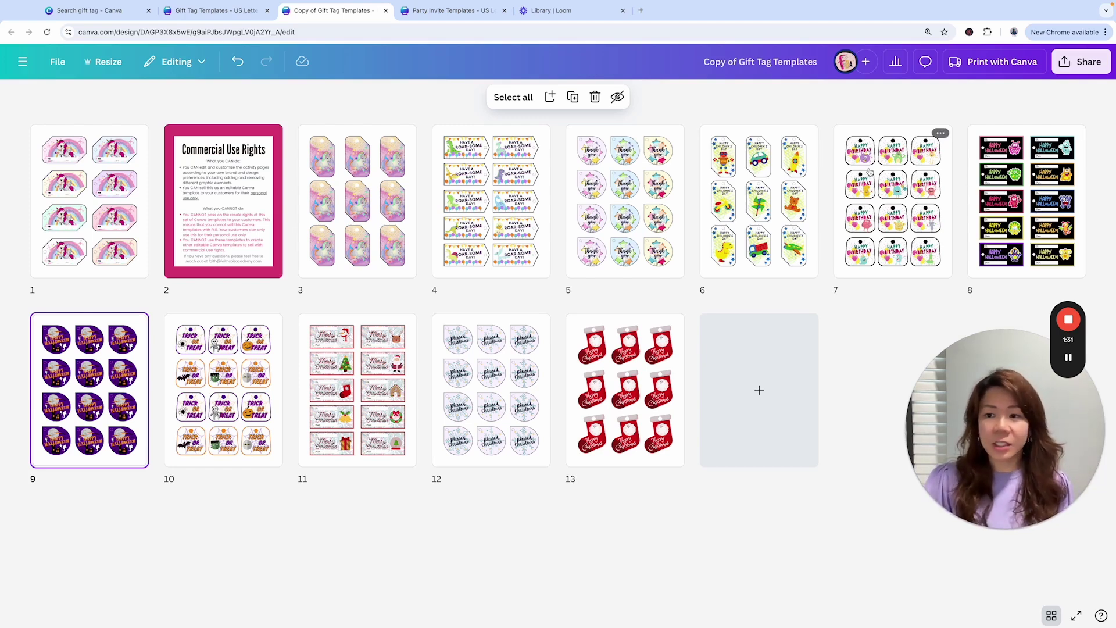
- Start a download of the design and set its file type to PDF Standard
left_click(1088, 63)
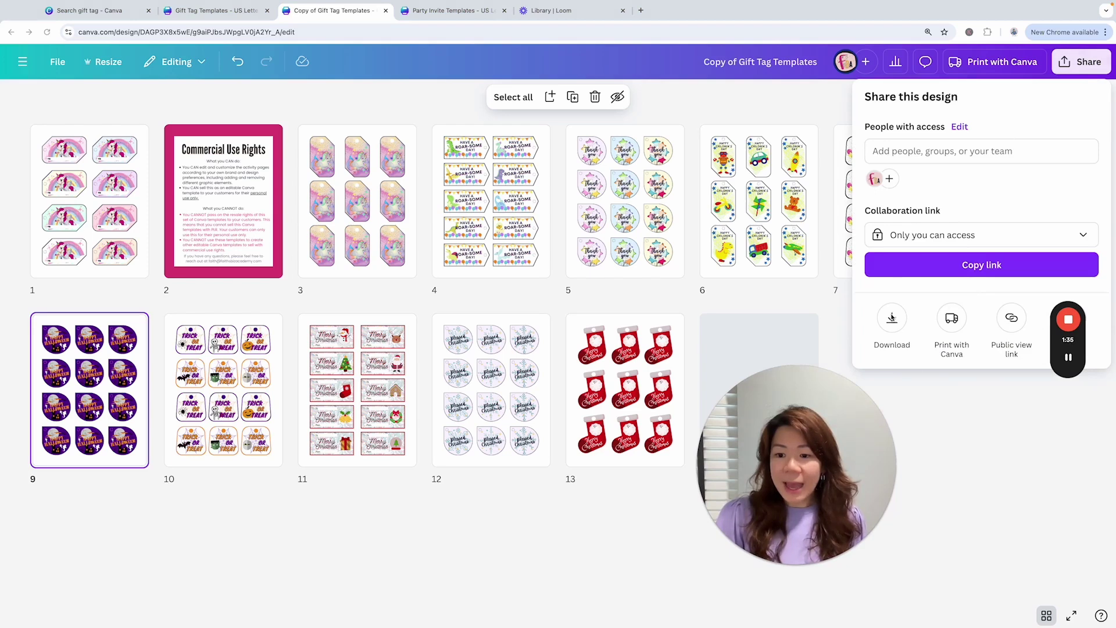
left_click(892, 318)
left_click(994, 152)
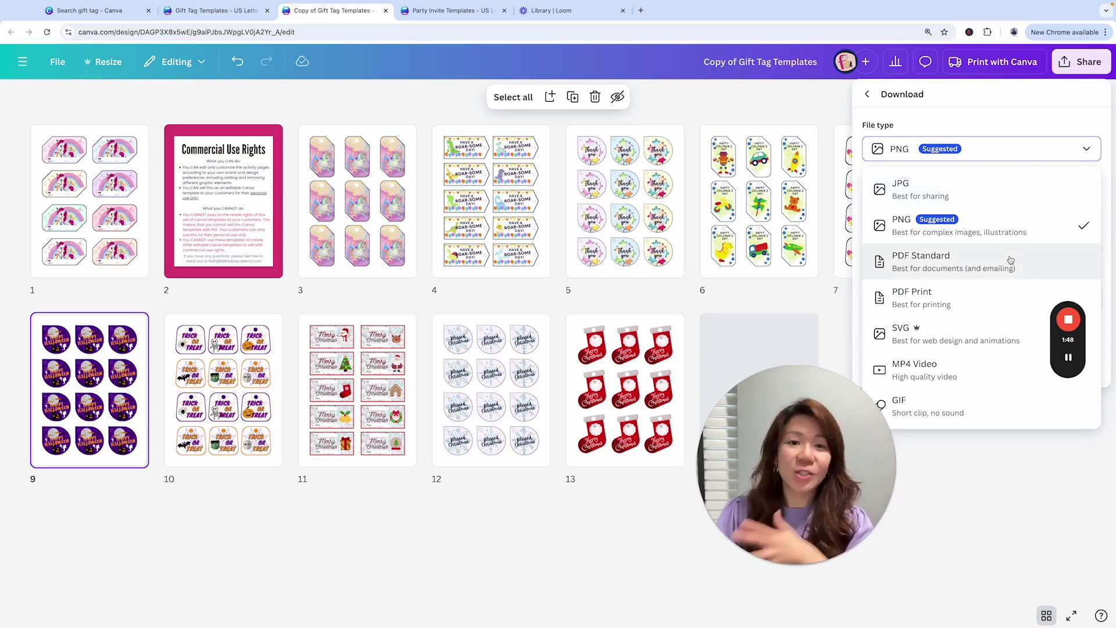
left_click_drag(793, 416, 670, 416)
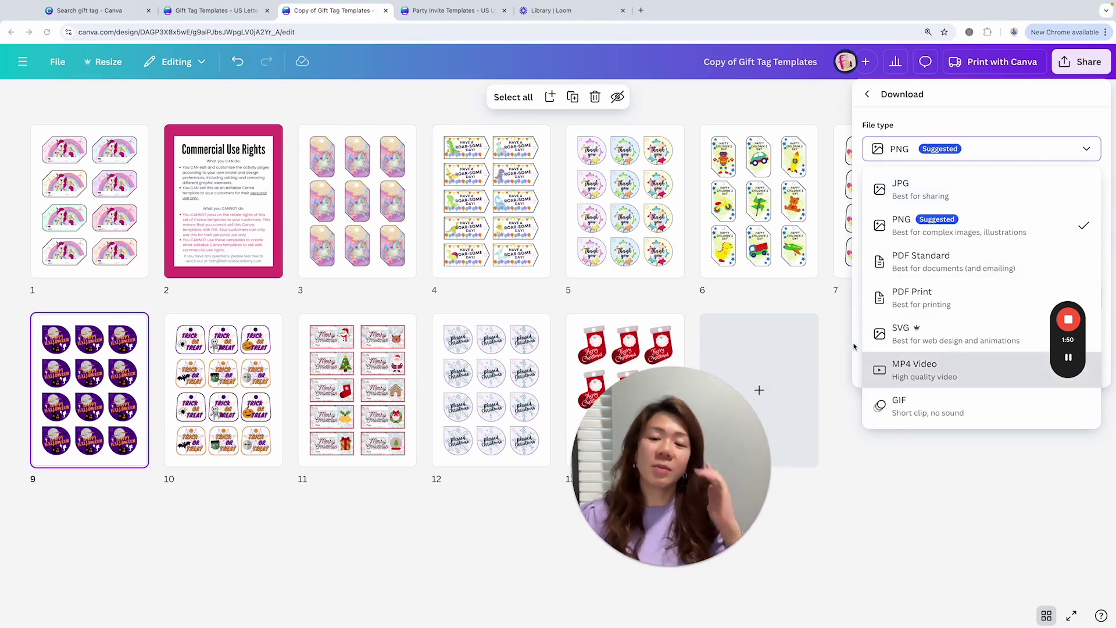
left_click(940, 264)
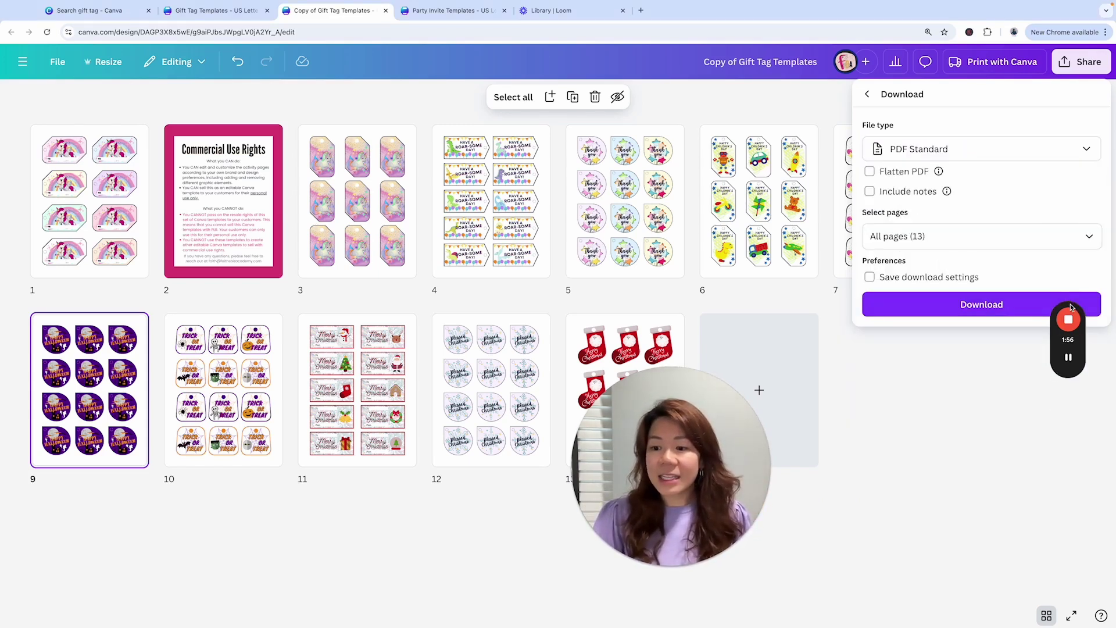
left_click_drag(1073, 307, 1099, 408)
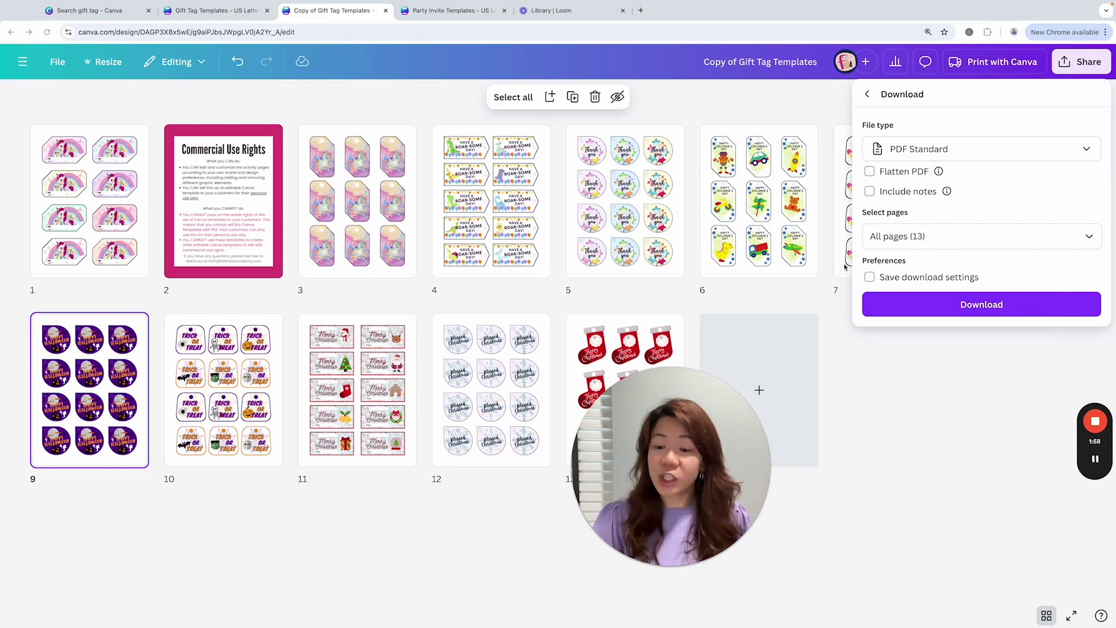
- Download only page 9 as a flattened PDF and dismiss the download notice
left_click(869, 171)
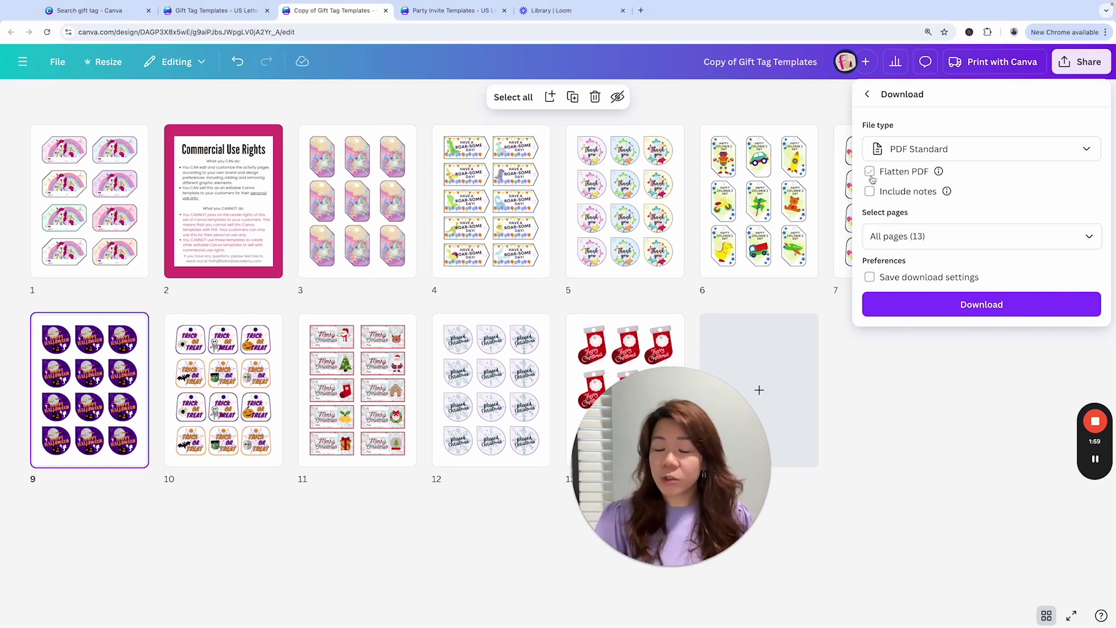
left_click(975, 236)
left_click(965, 270)
scroll(971, 290, "down", 5)
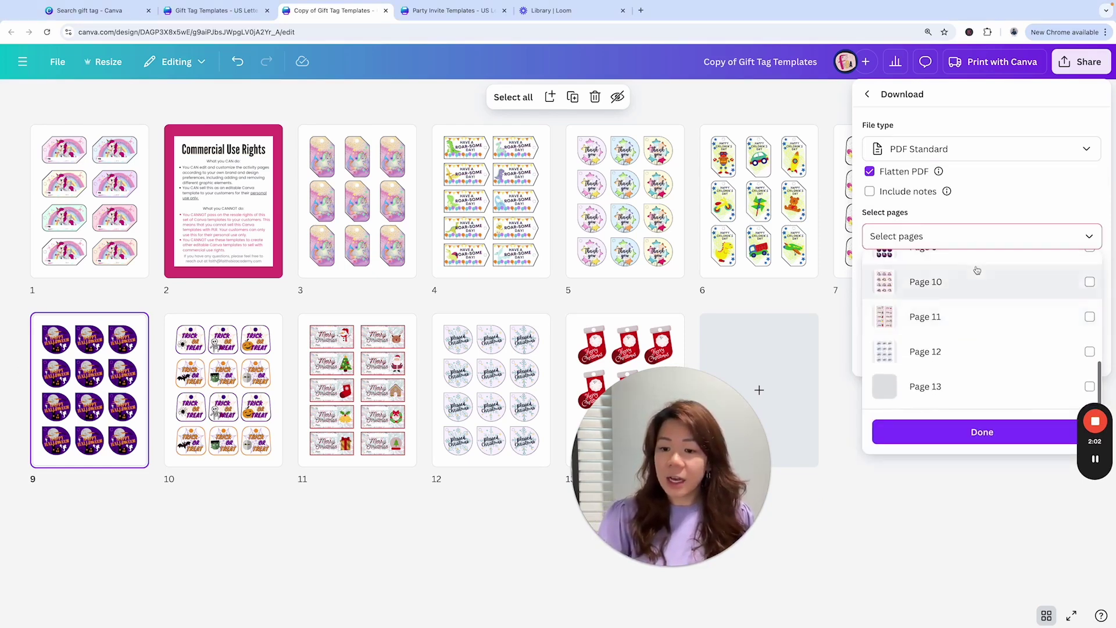
scroll(970, 285, "up", 2)
left_click(962, 294)
left_click(969, 431)
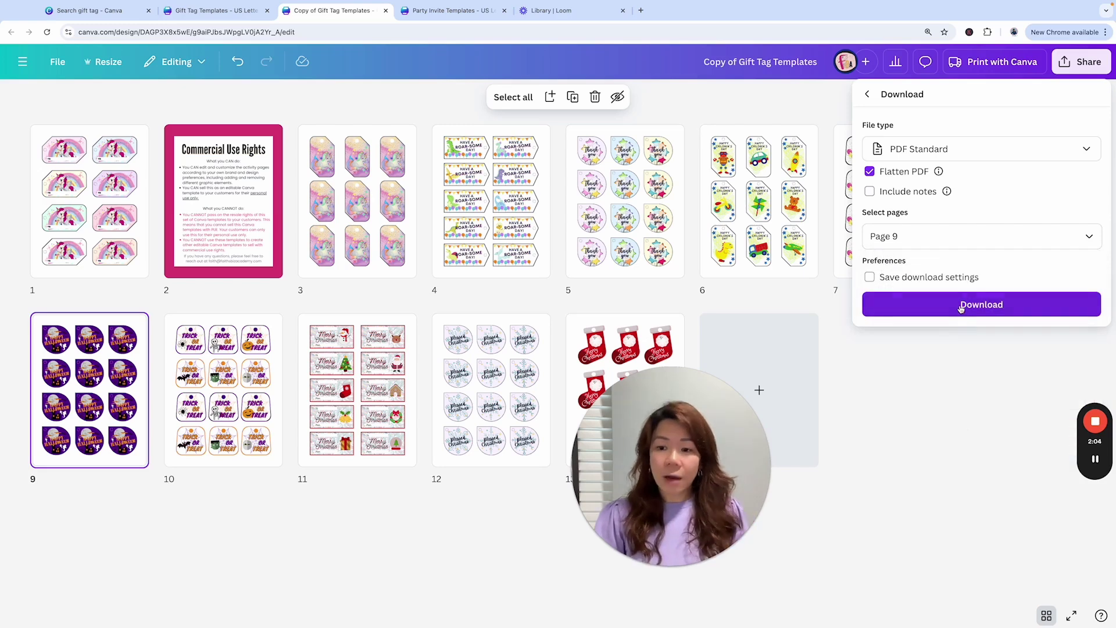
left_click(960, 307)
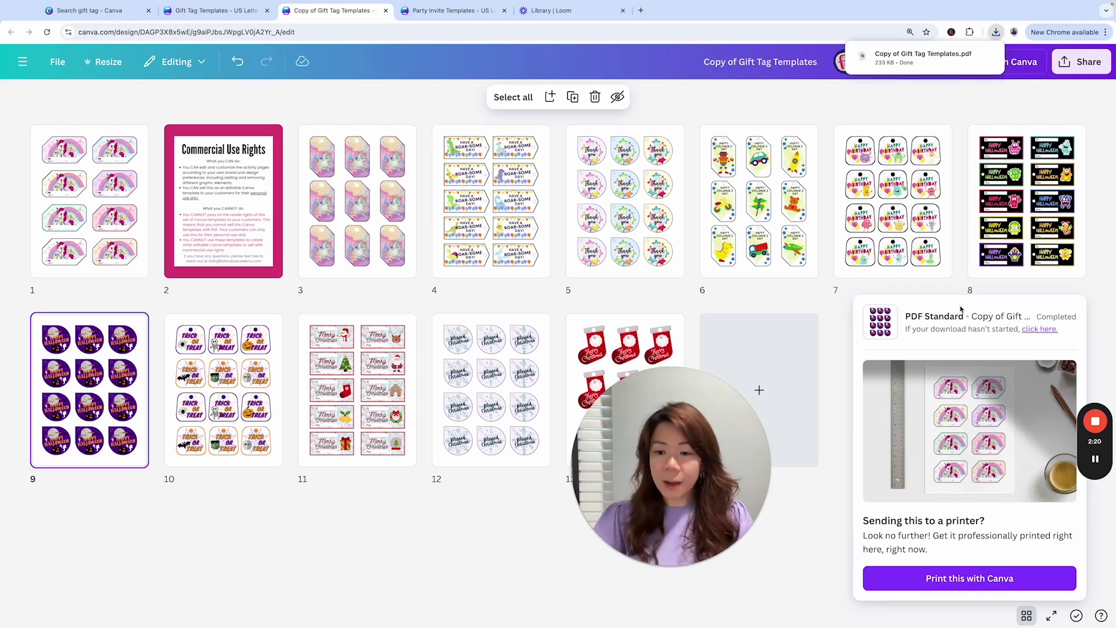
left_click(833, 299)
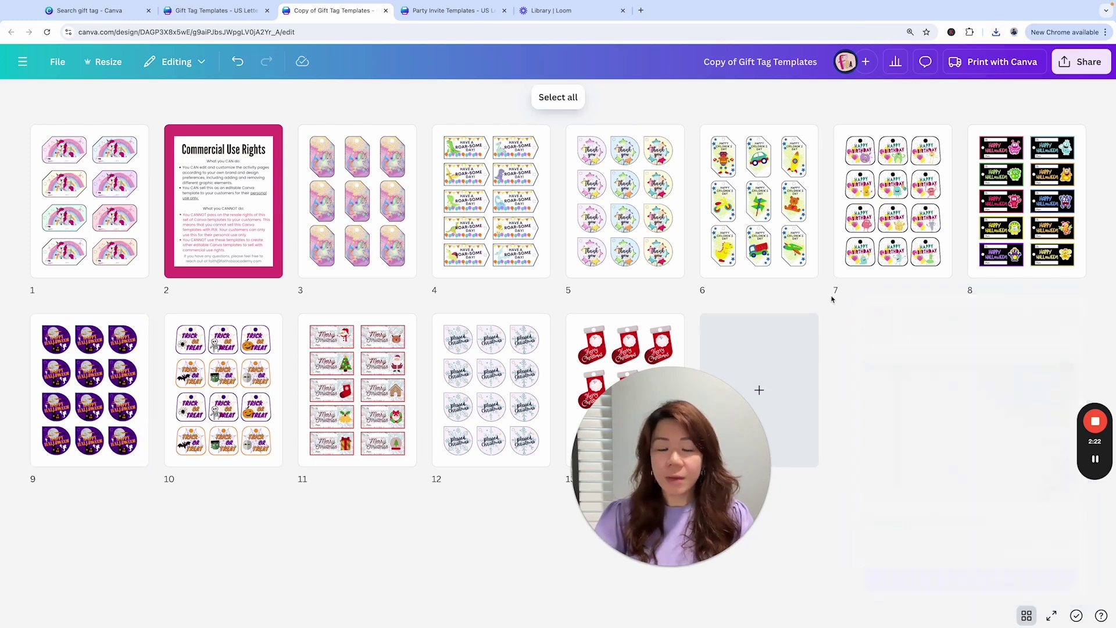
left_click_drag(671, 419, 1001, 404)
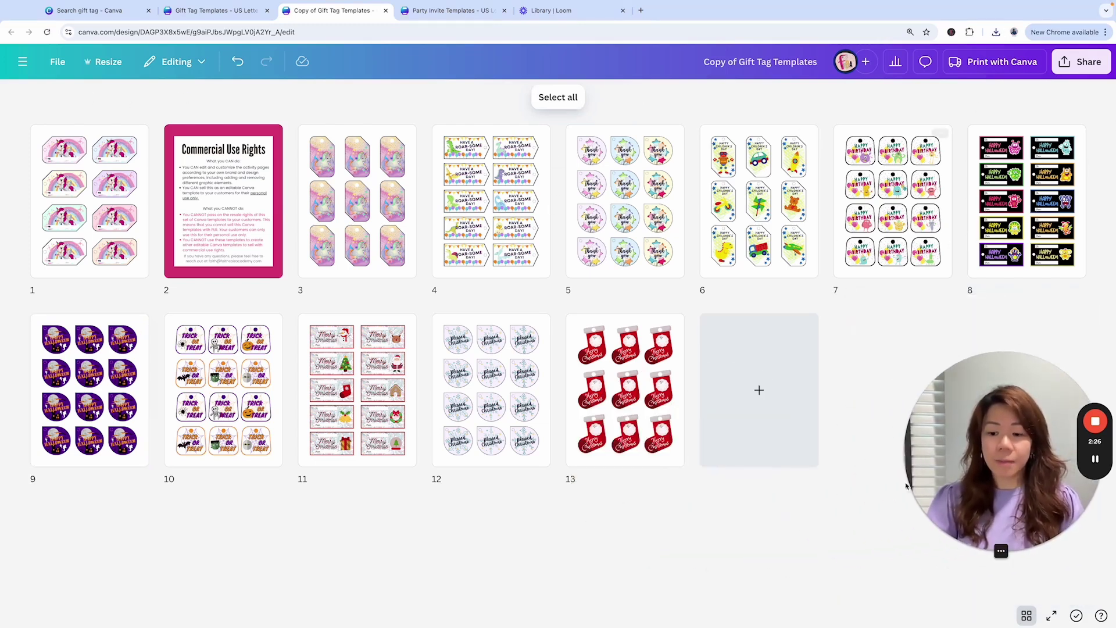
- Duplicate page 4, the sheet of dinosaur "Have a Roar-some Day!" tags, and return to the page overview
double_click(515, 197)
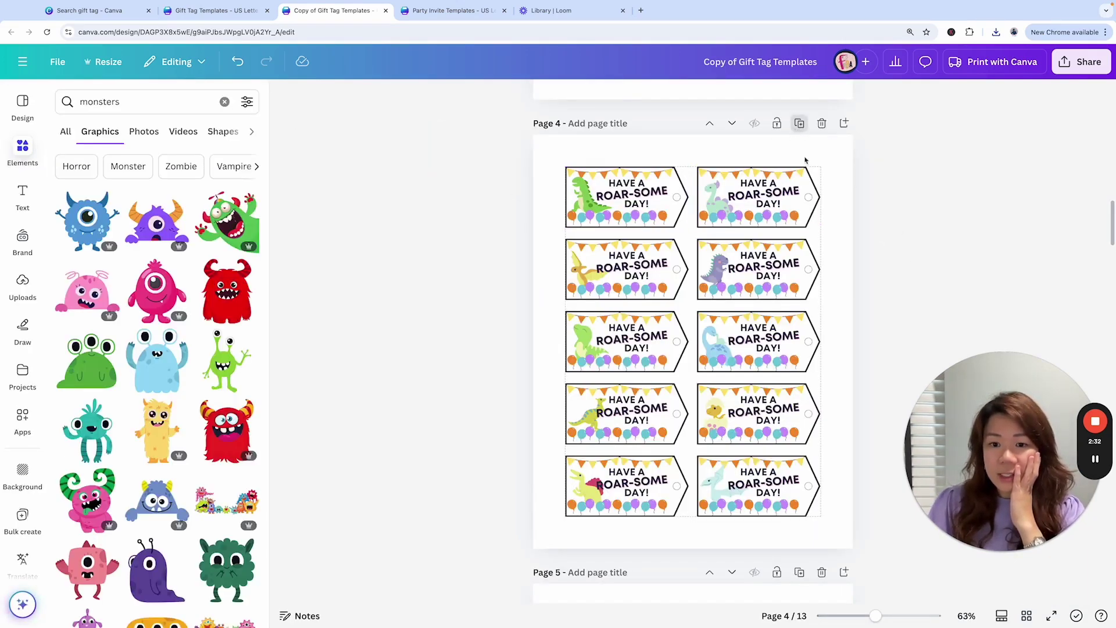
left_click(1028, 615)
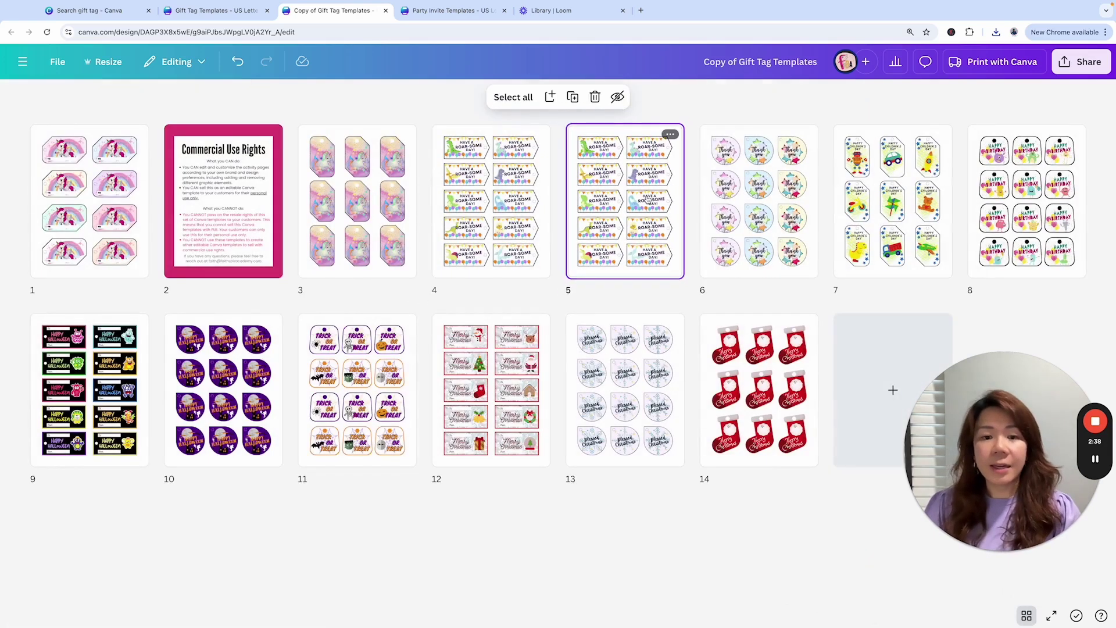
- On the duplicated page 5, ungroup the first tag and delete its green dinosaur
double_click(631, 167)
left_click(610, 192)
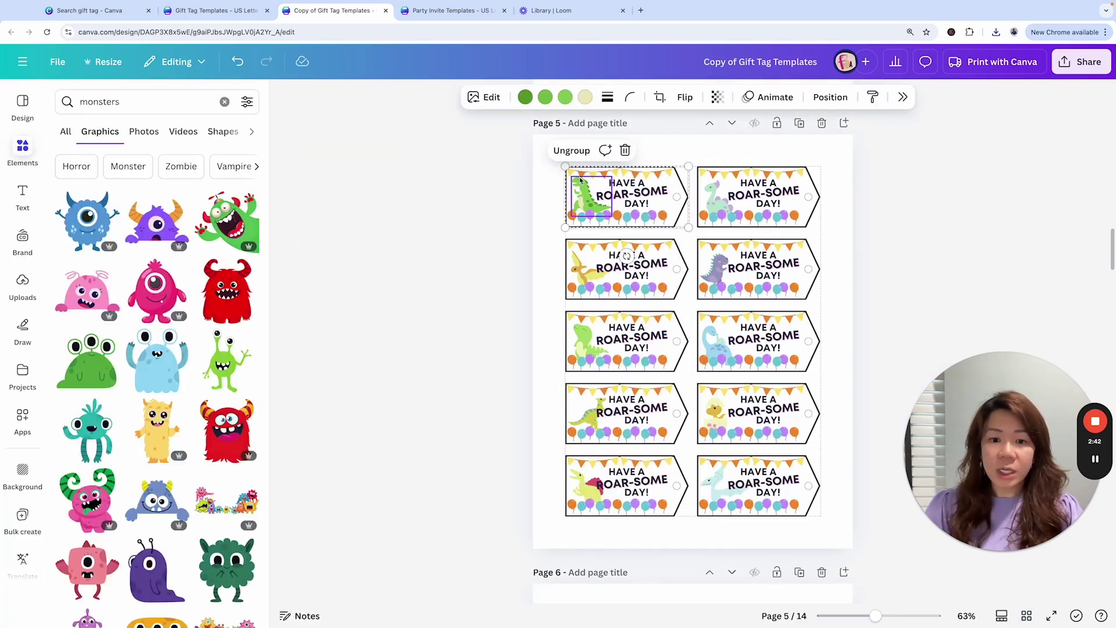
left_click(572, 151)
left_click(562, 205)
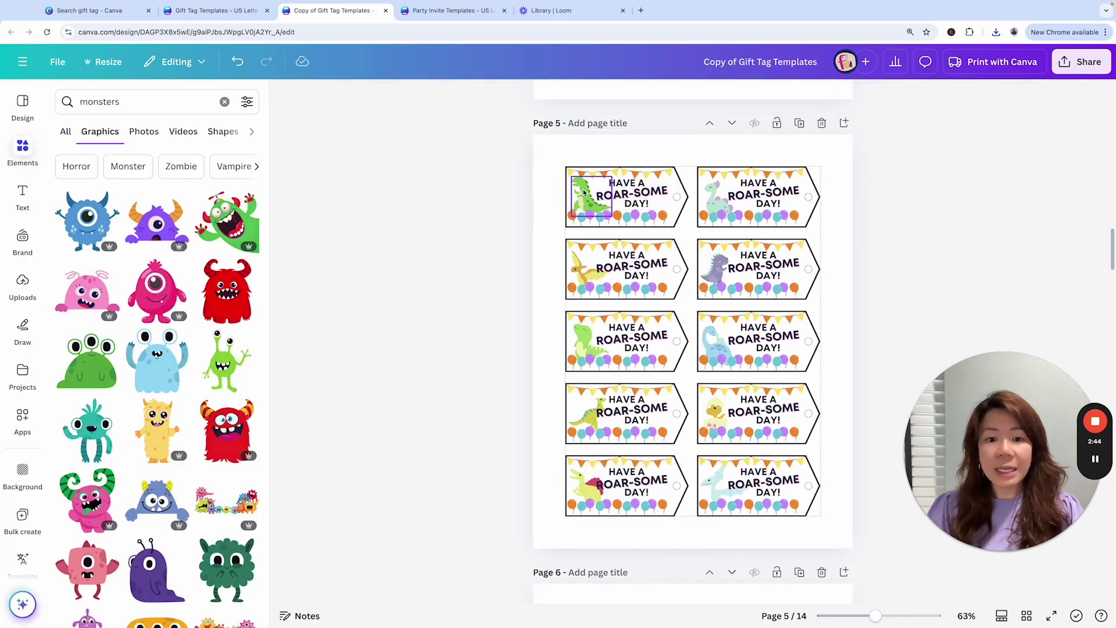
left_click(585, 192)
key("Delete")
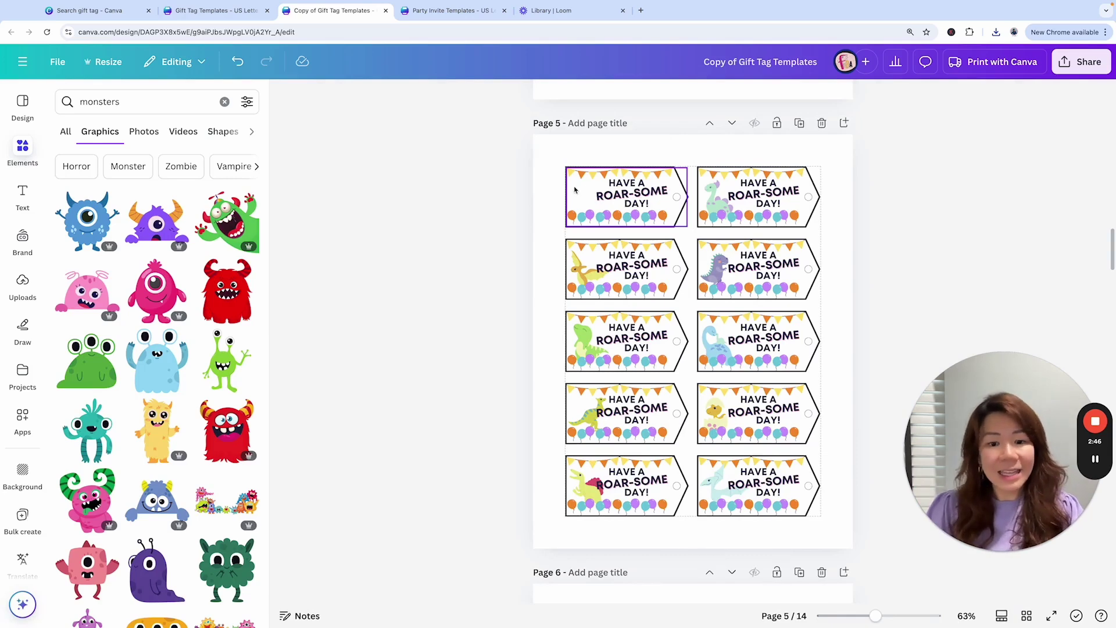
- Search the graphics for "dinosaur" and place the red dinosaur in the empty spot on the first tag
left_click(146, 102)
type("d")
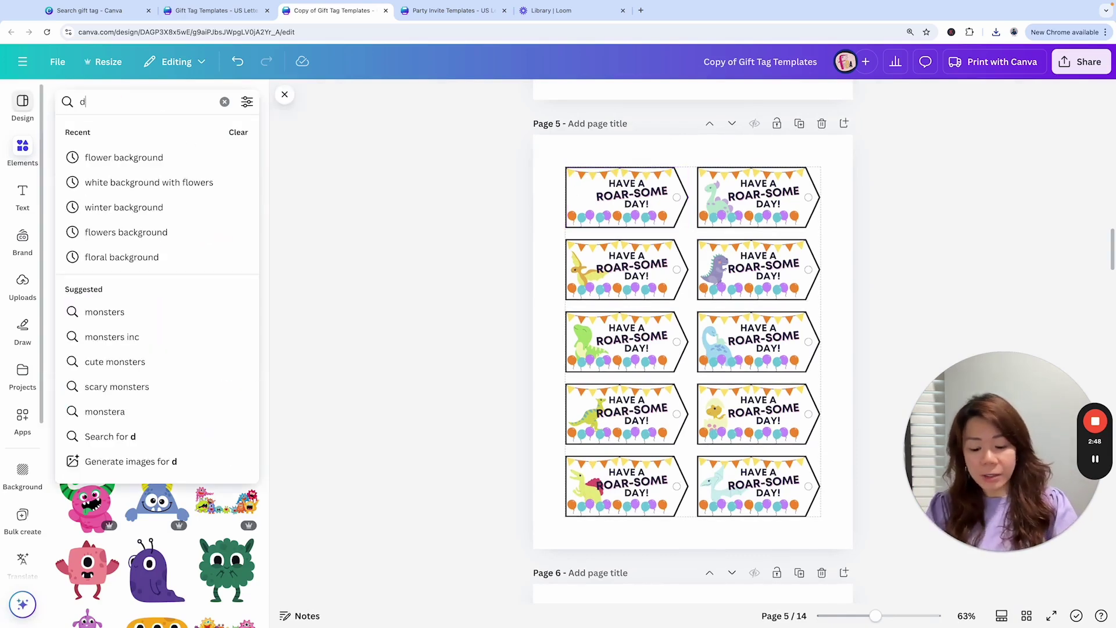
type("inos")
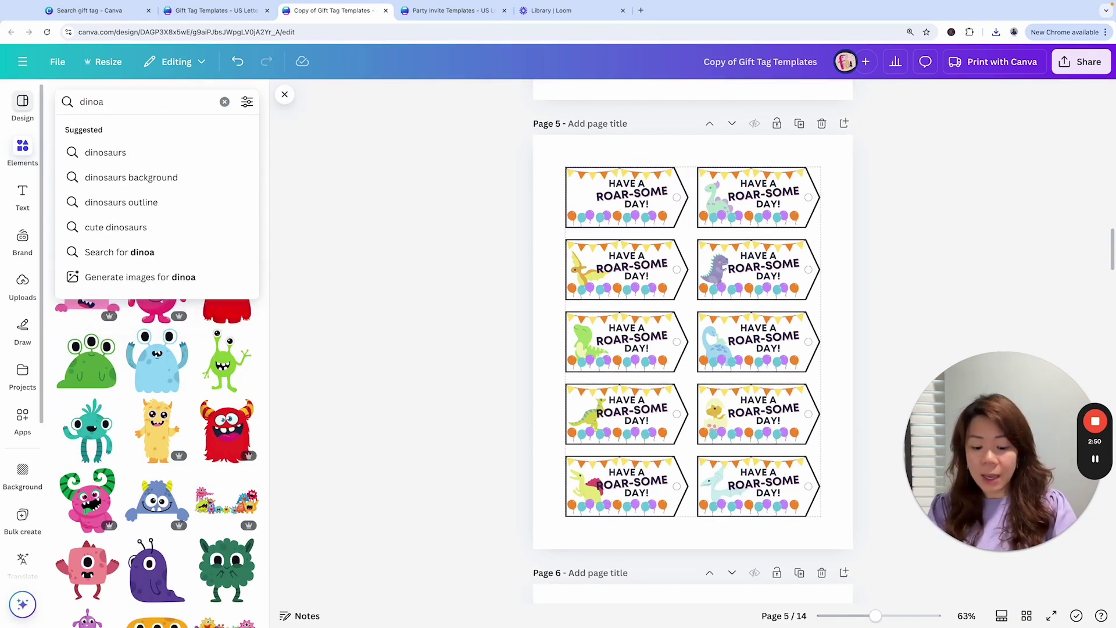
type("a")
key("BackSpace")
type("sa")
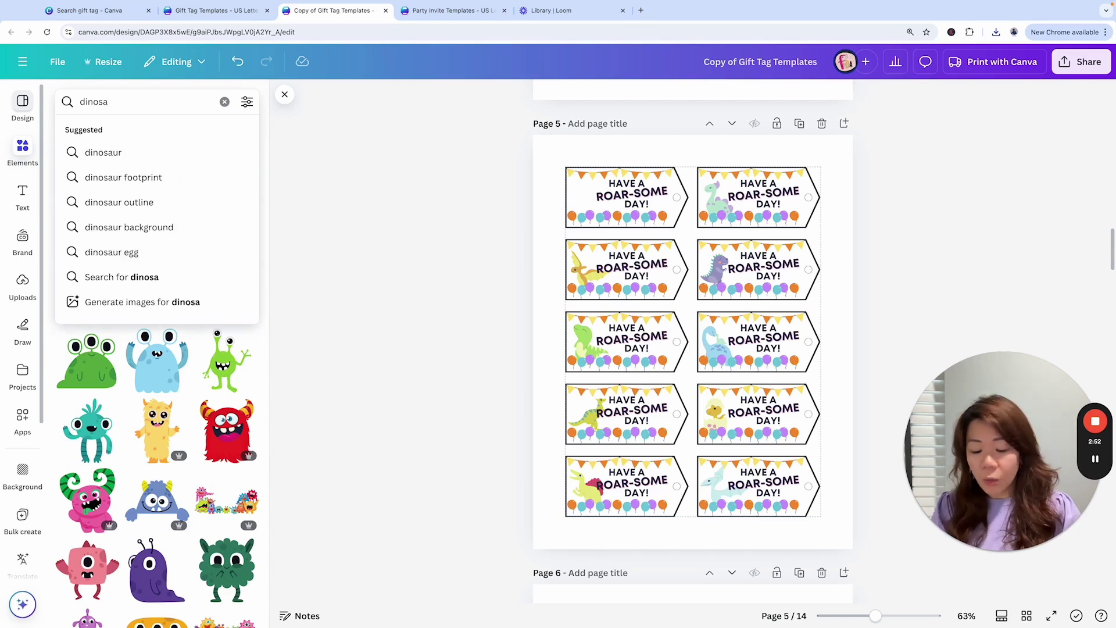
type("ur")
key("Return")
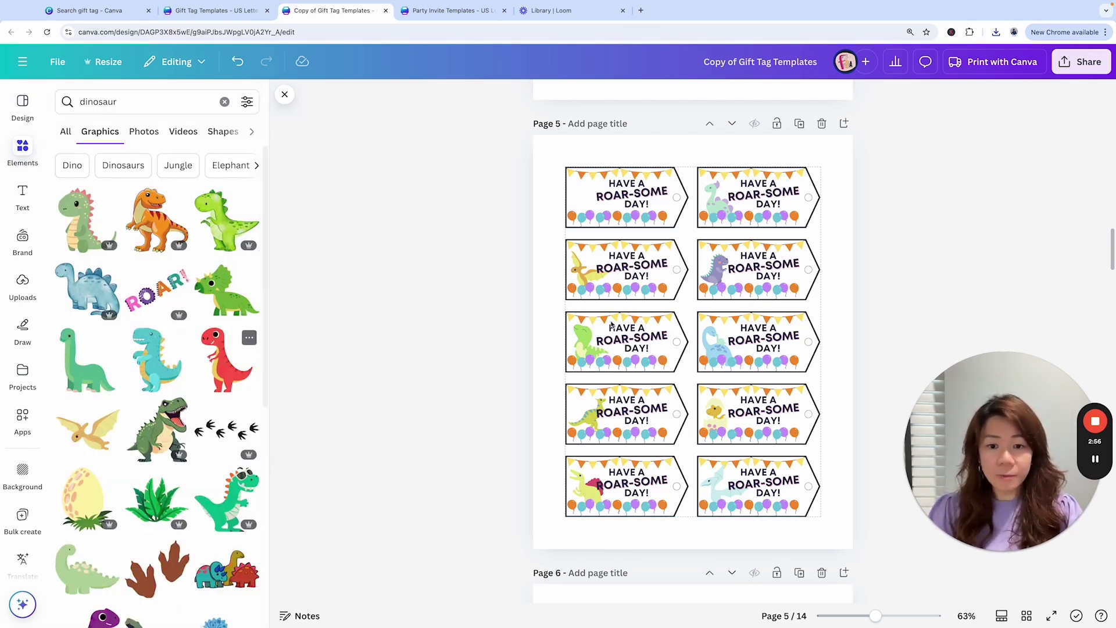
left_click(221, 359)
left_click_drag(757, 422, 573, 222)
- Try the red dinosaur flipped horizontally and slightly smaller, and flip it back to face its original direction
left_click(693, 97)
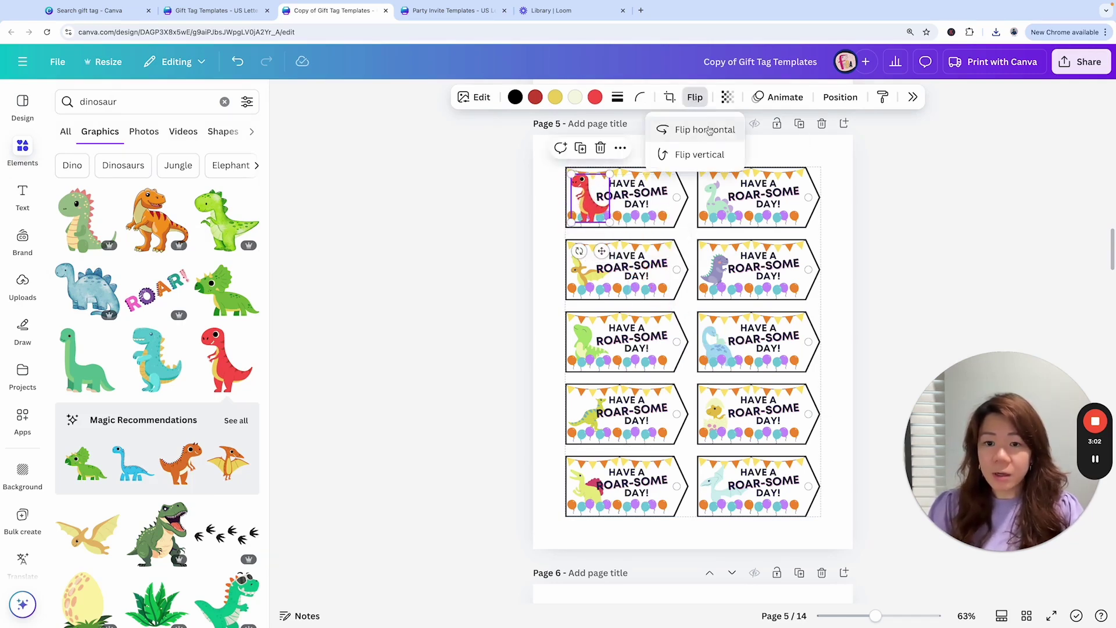
left_click(708, 130)
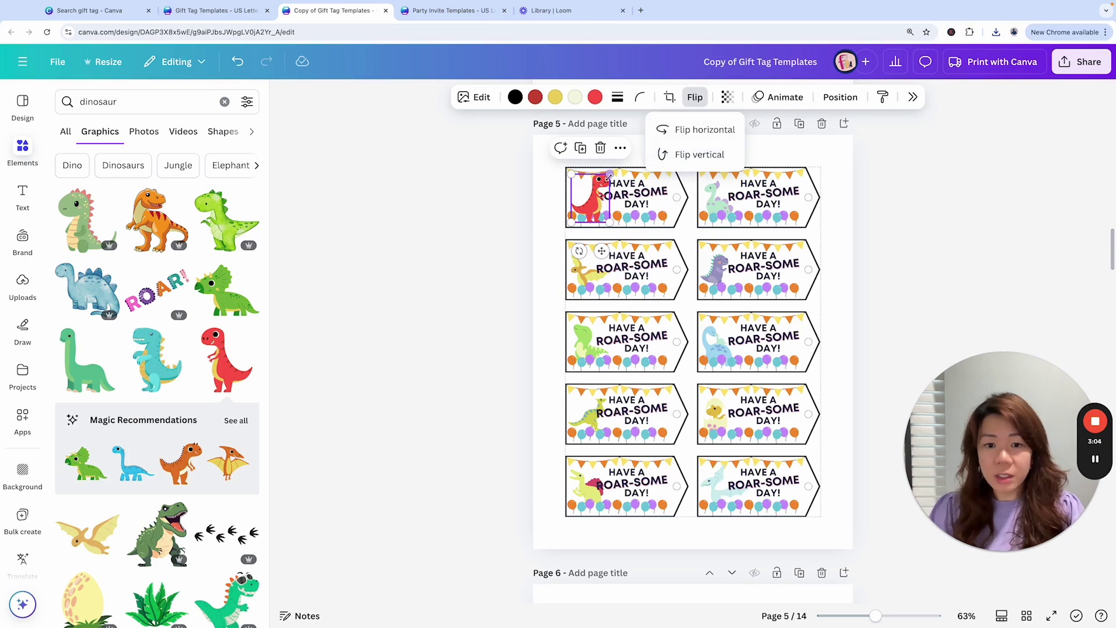
left_click_drag(609, 174, 606, 177)
left_click(694, 97)
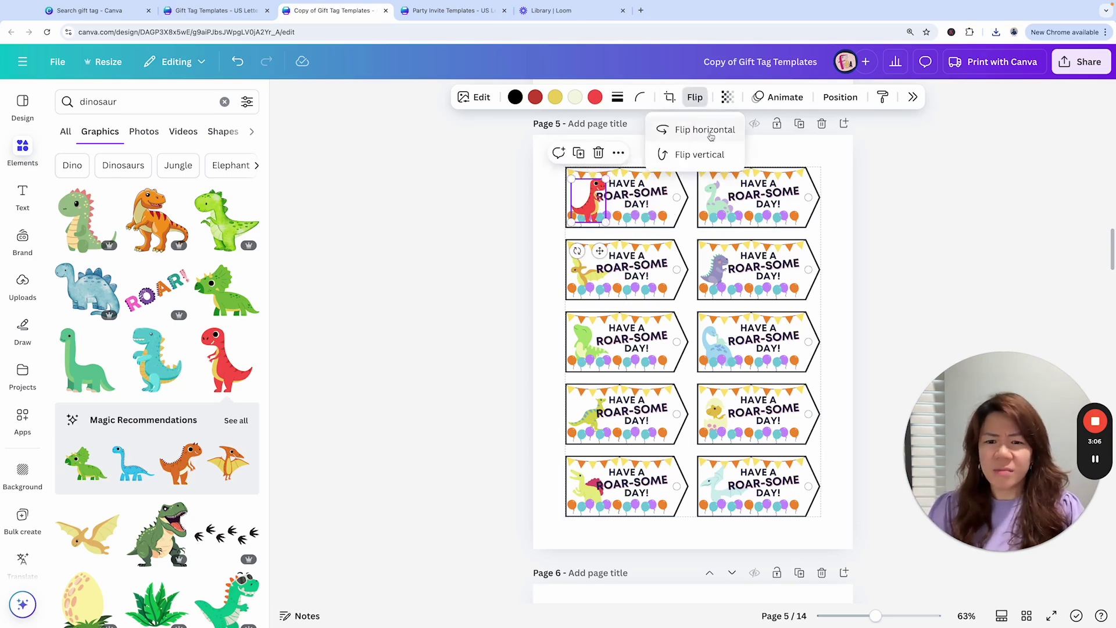
left_click(706, 129)
left_click(705, 130)
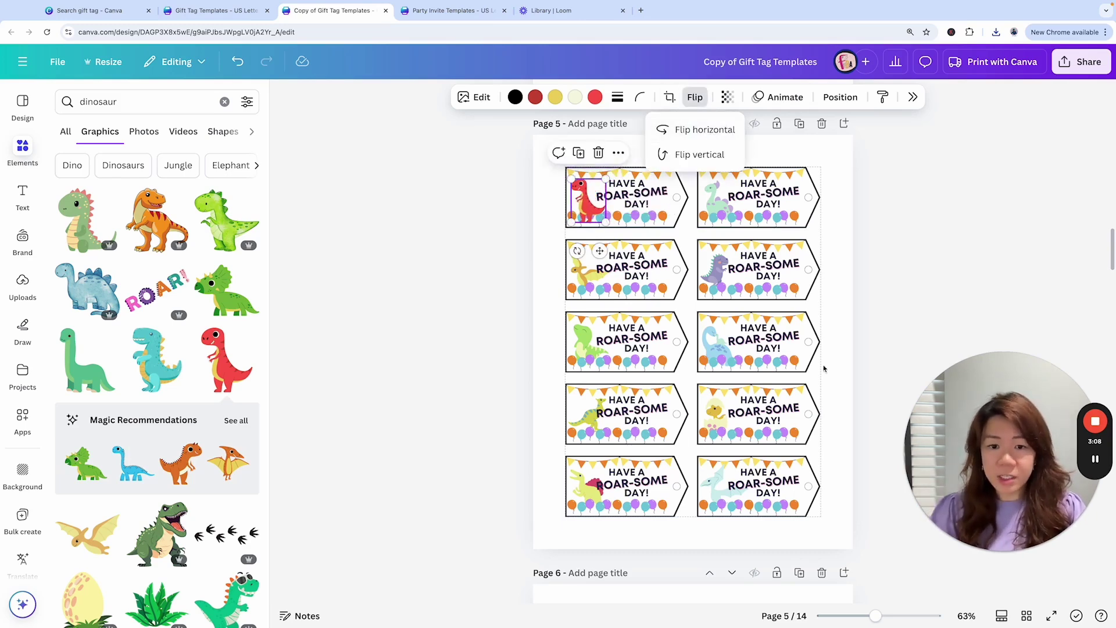
- Enlarge the red dinosaur slightly and reposition it beside the text on the first tag
left_click_drag(877, 623, 898, 621)
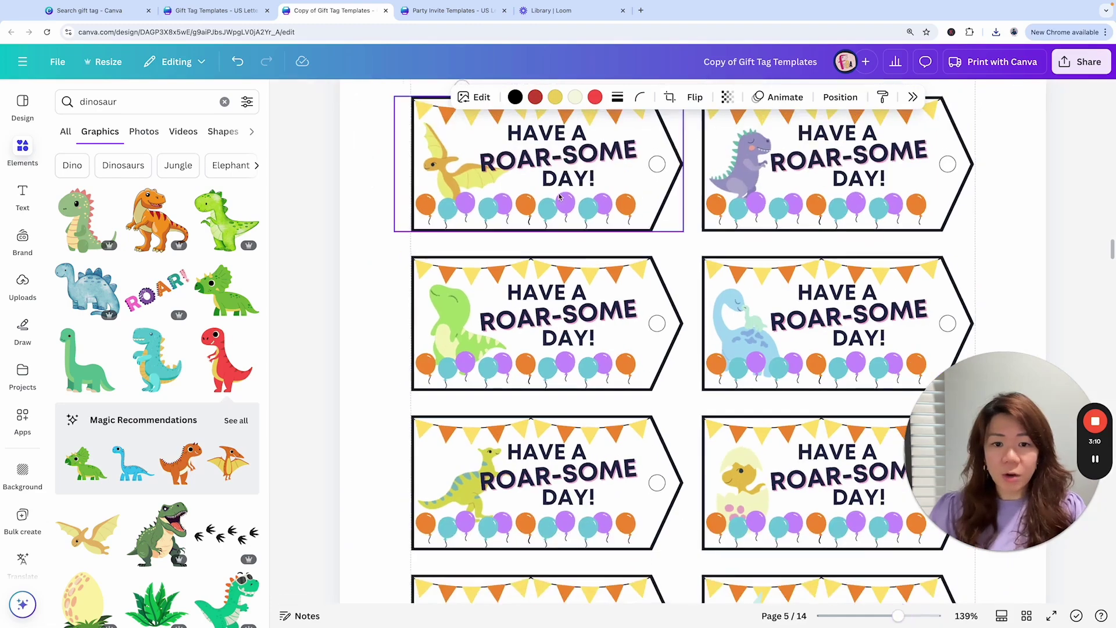
scroll(475, 263, "up", 5)
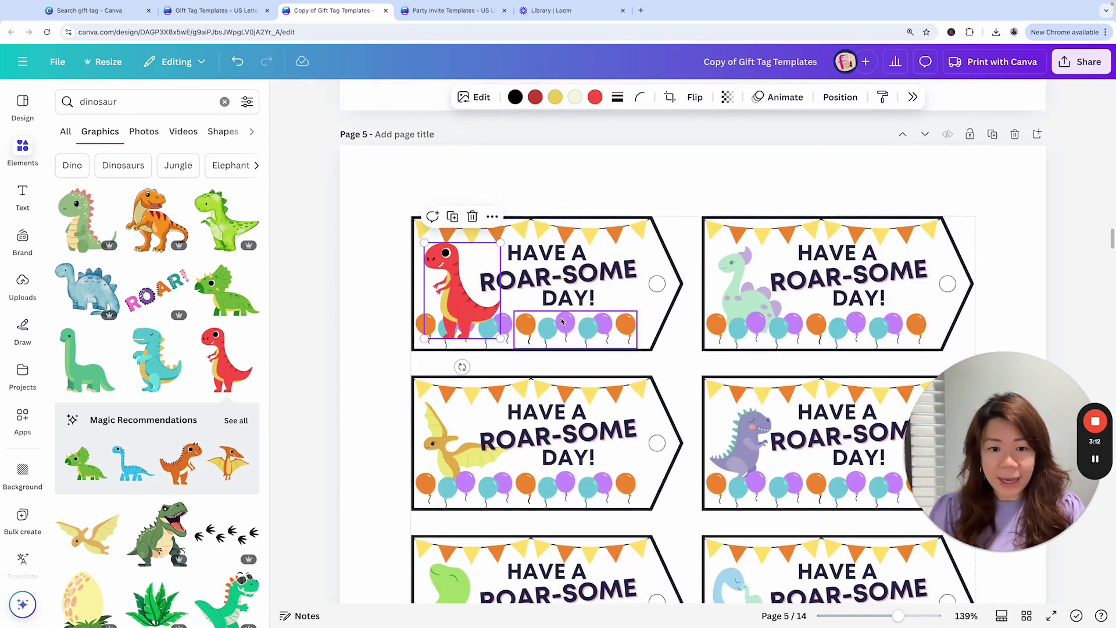
left_click_drag(501, 243, 511, 235)
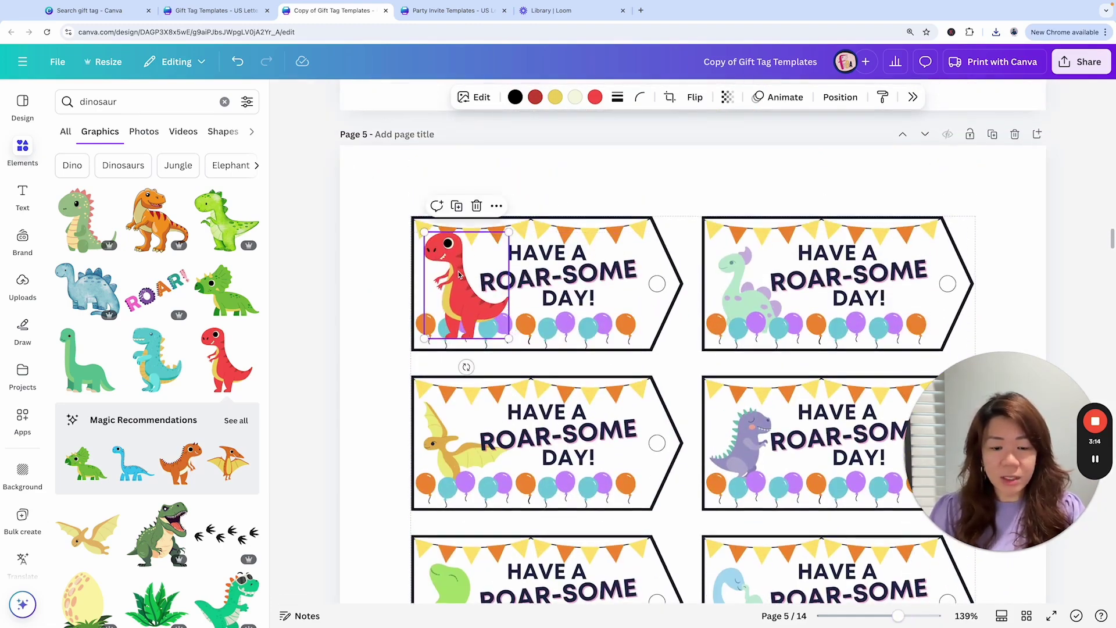
left_click_drag(461, 274, 463, 277)
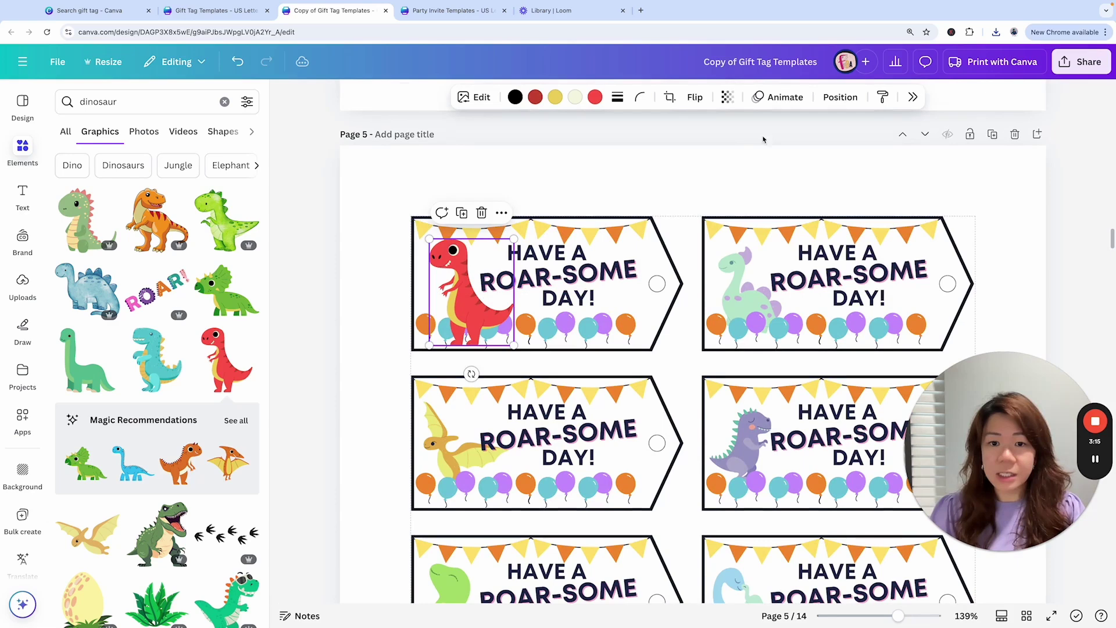
- Send the red dinosaur backward so it sits behind the first tag's balloons
left_click(840, 97)
left_click(1067, 177)
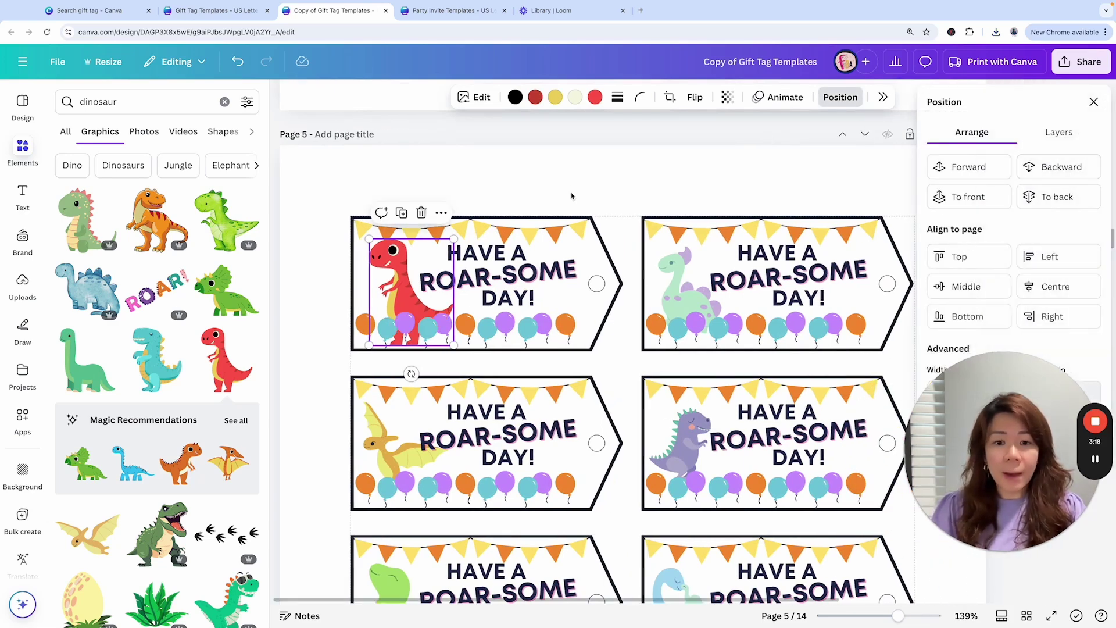
left_click(586, 180)
- Recolour the balloon graphic over the red dinosaur, changing purple to bright yellow and turquoise to red
left_click(395, 336)
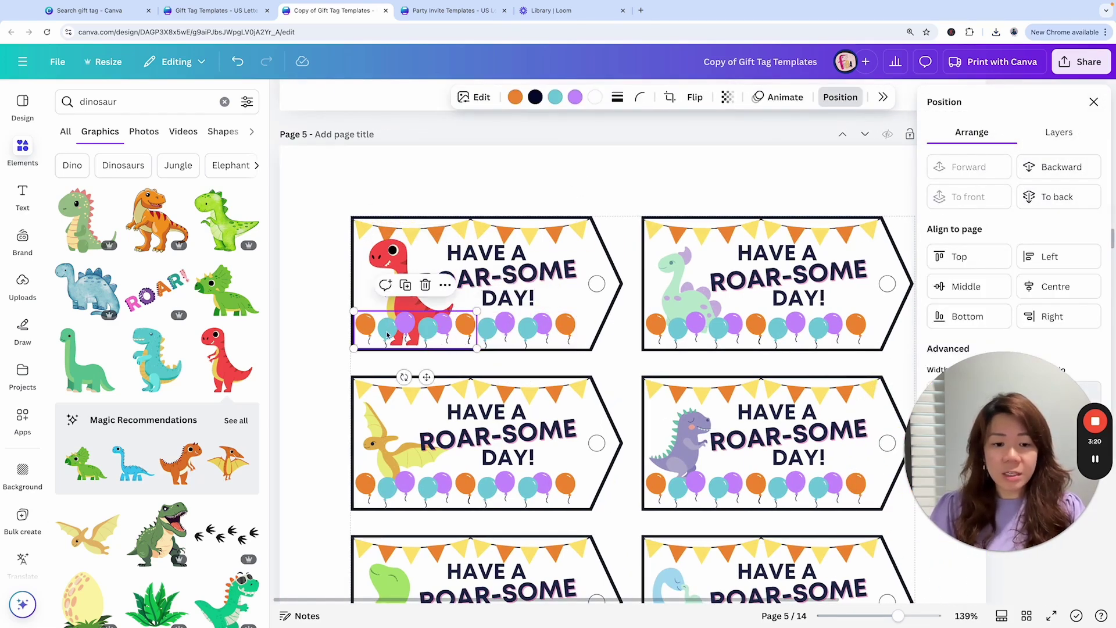
left_click(575, 97)
left_click_drag(1009, 433, 218, 358)
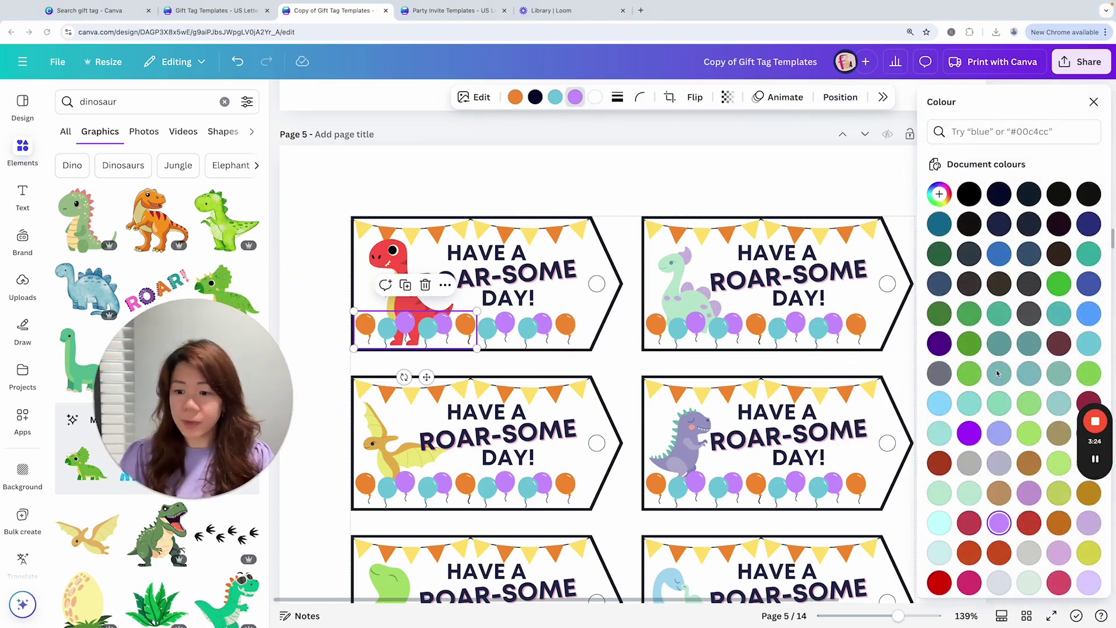
scroll(966, 352, "down", 6)
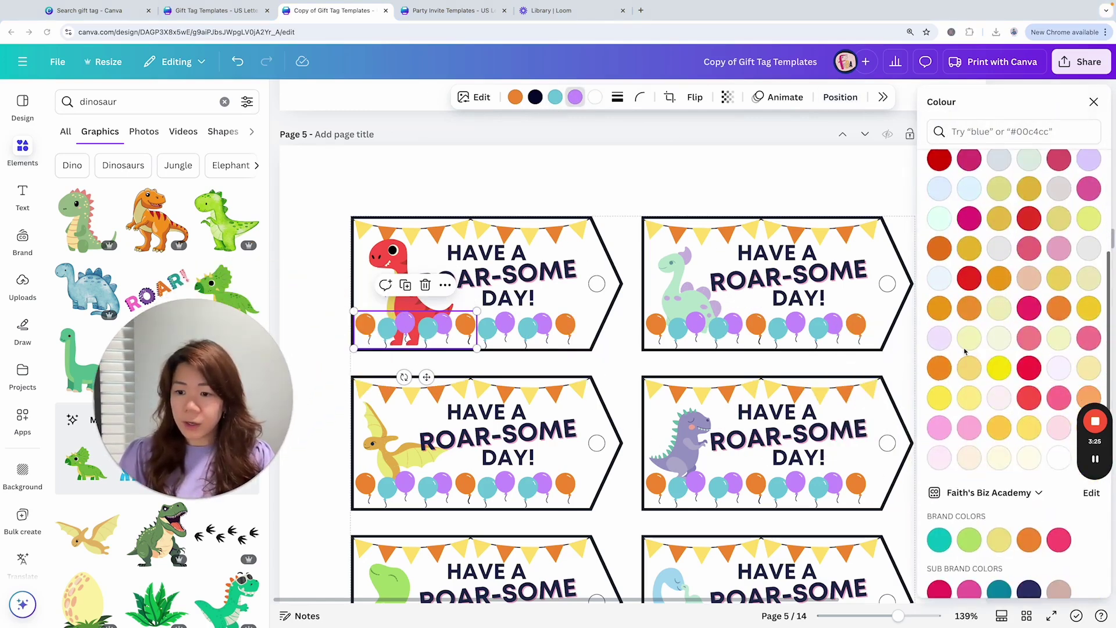
left_click(999, 368)
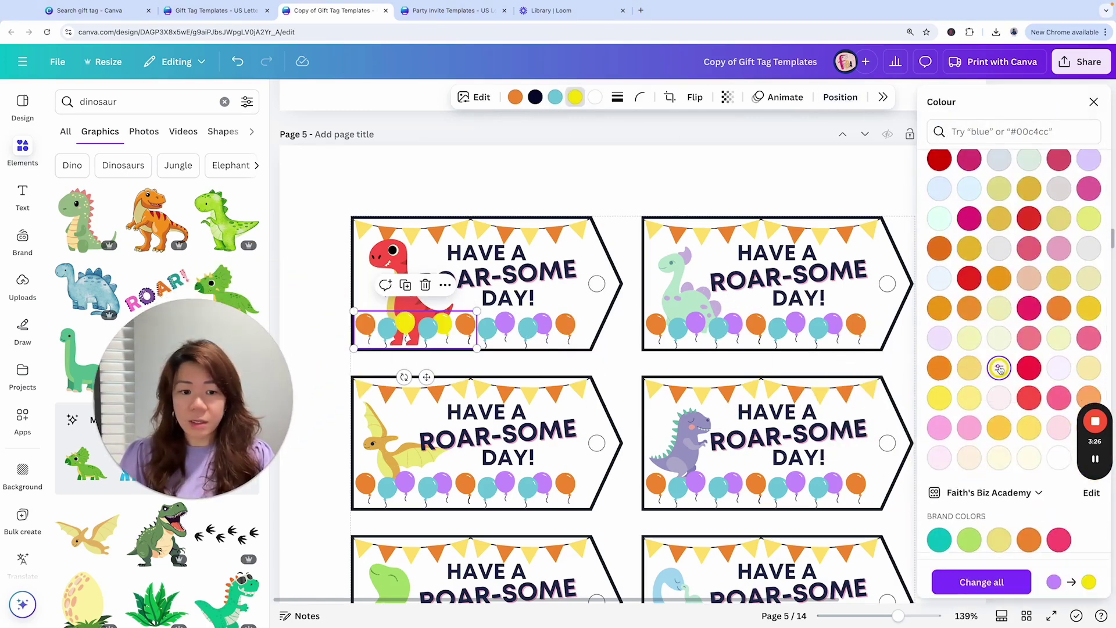
left_click(556, 97)
left_click(1031, 368)
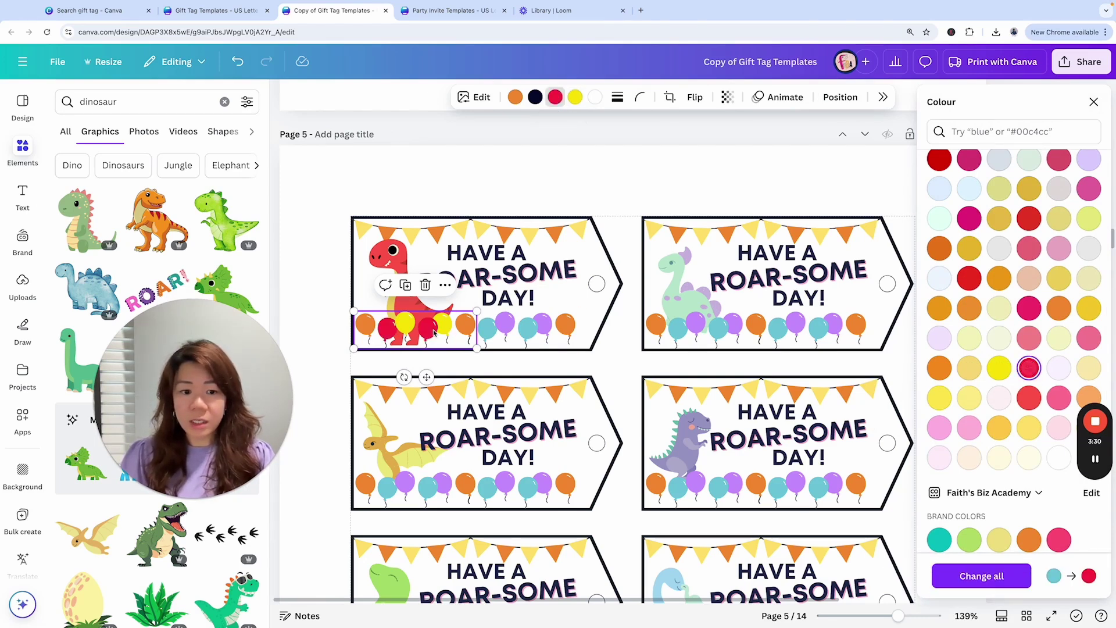
- Try purple, and then light blue, in place of the red in the balloon graphic over the red dinosaur
scroll(1040, 330, "down", 2)
scroll(1041, 330, "down", 5)
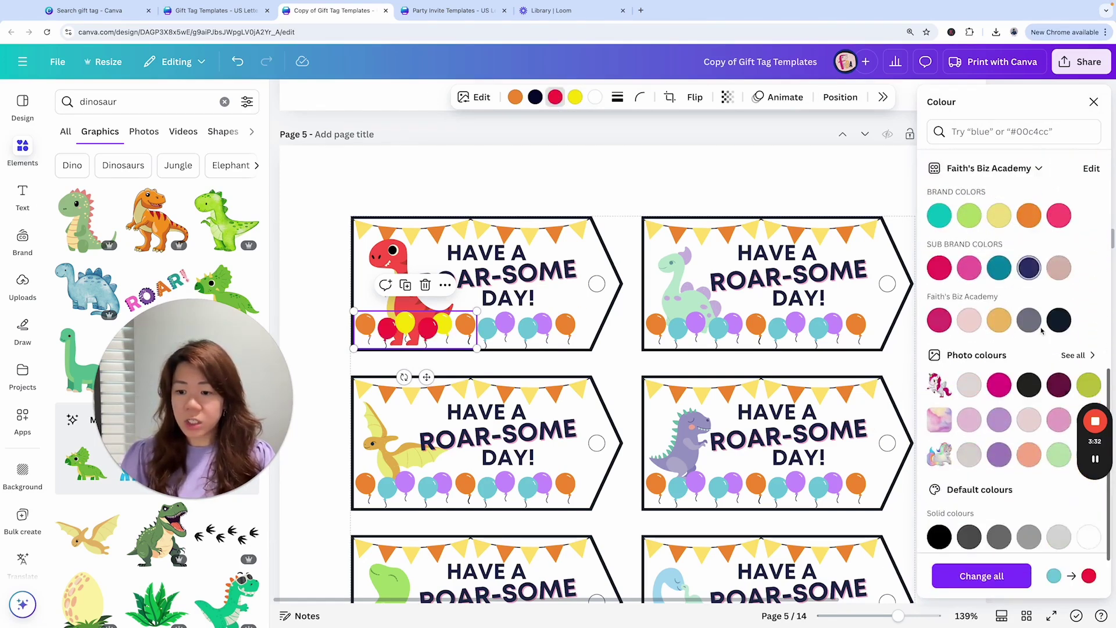
left_click(1000, 360)
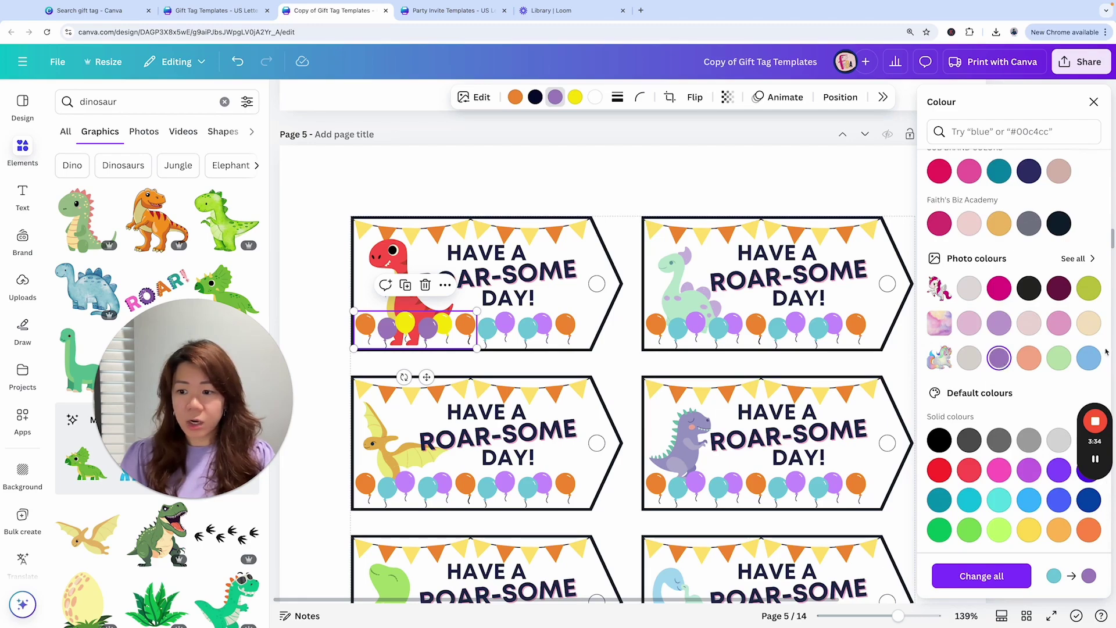
left_click(1089, 358)
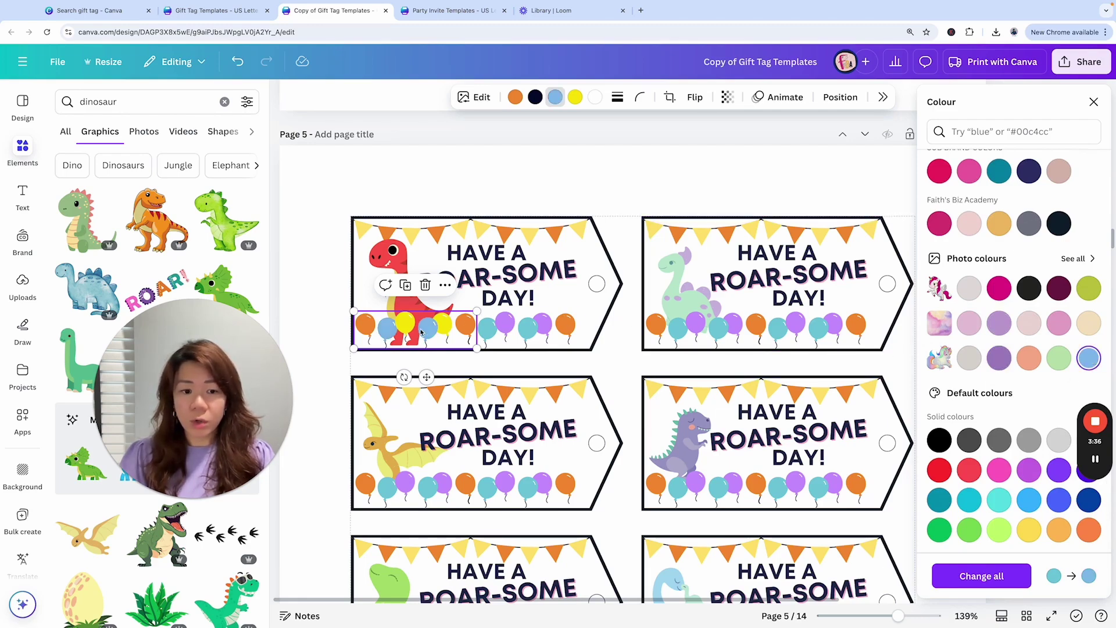
- Change the balloon graphic's orange to pink and apply the replacement across all pages
left_click(515, 99)
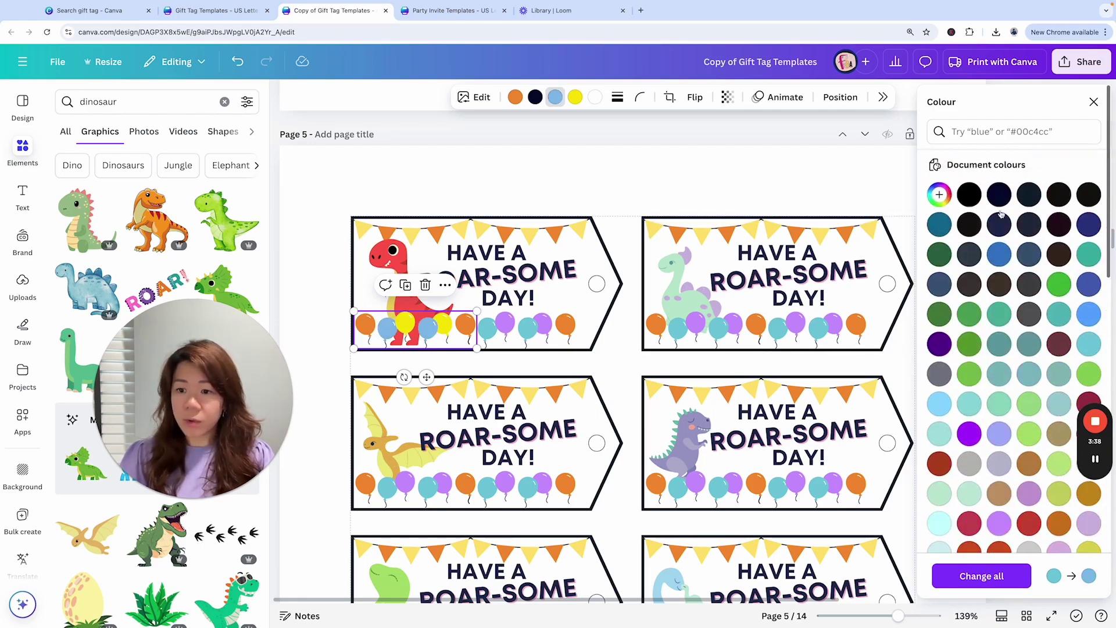
scroll(1085, 317, "down", 10)
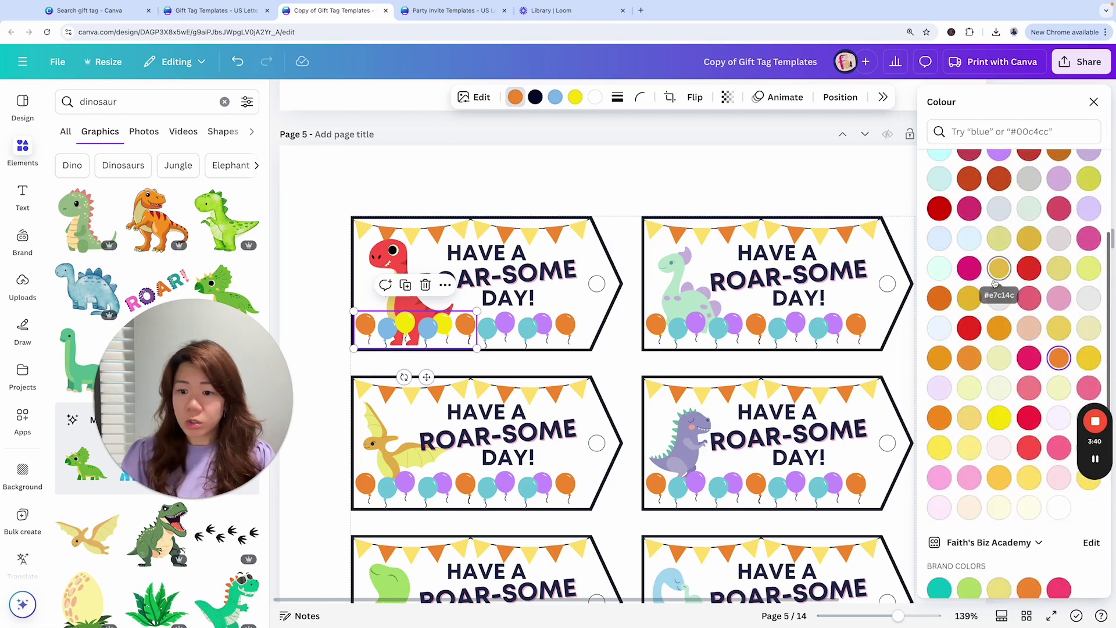
left_click(1086, 309)
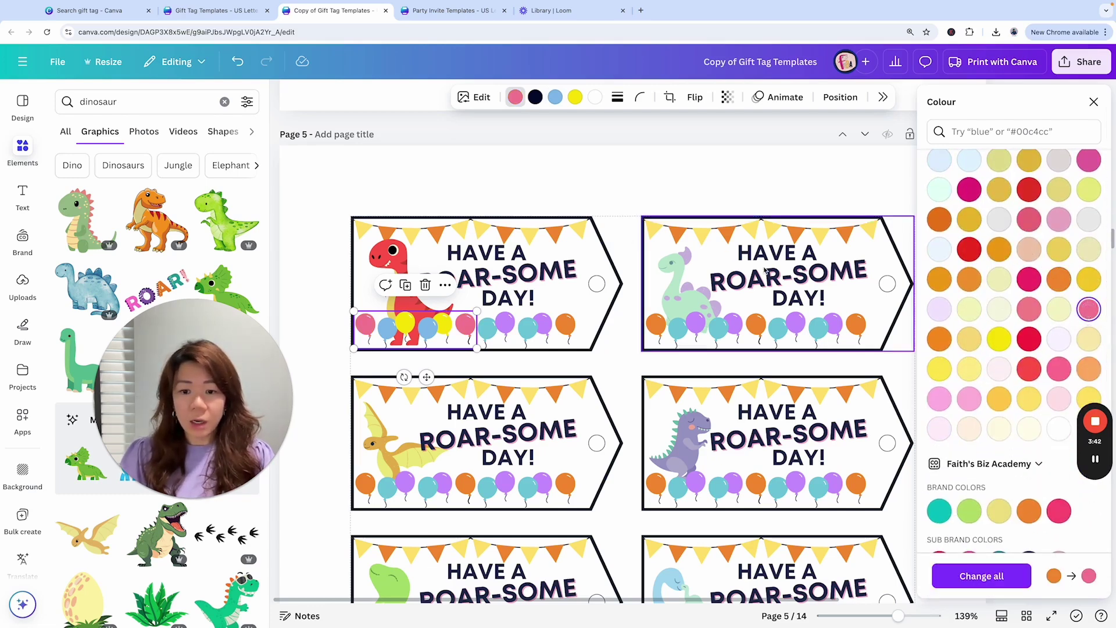
left_click(992, 582)
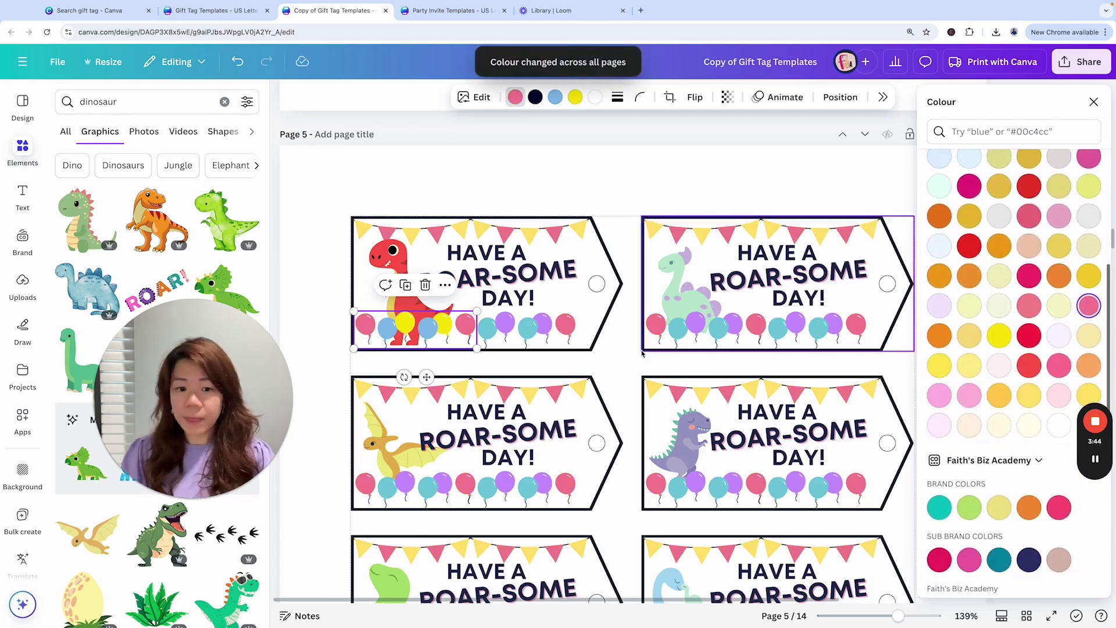
left_click(622, 177)
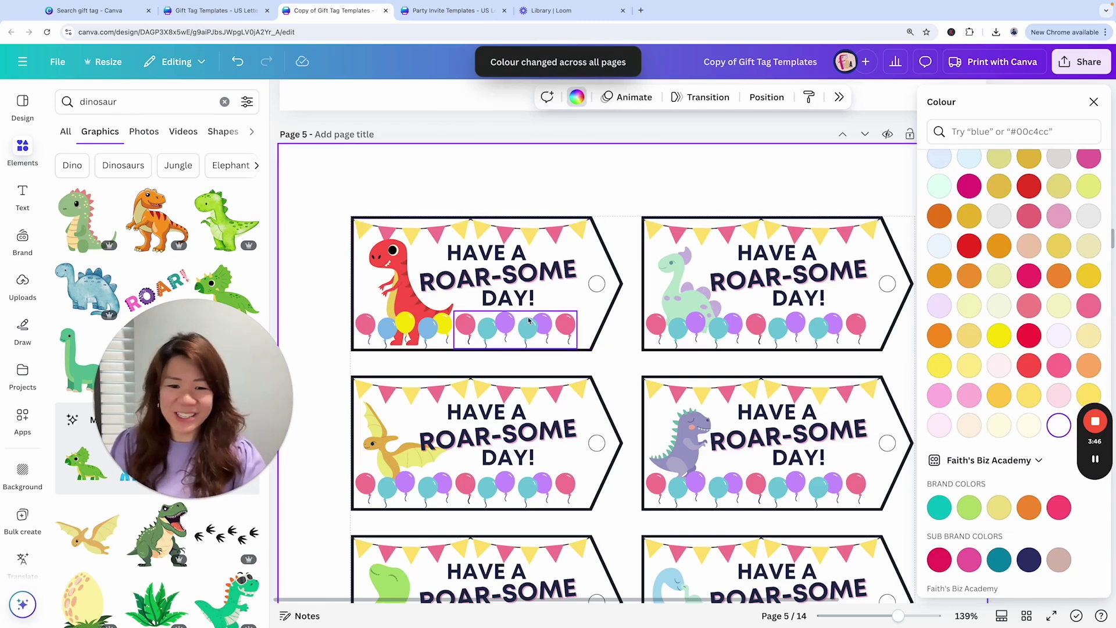
left_click(512, 327)
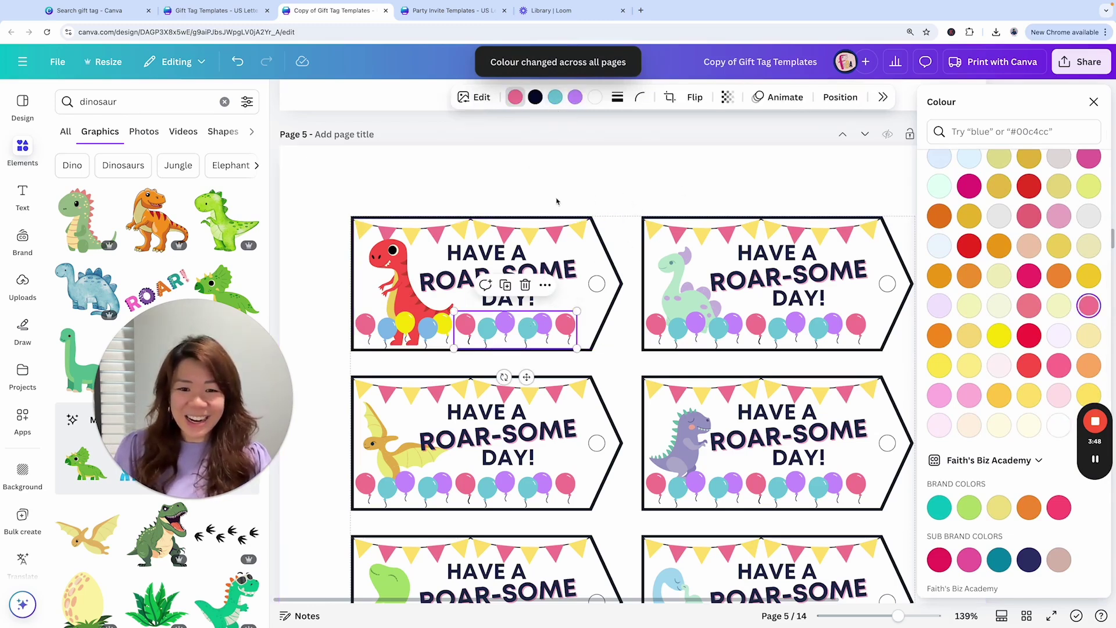
- Undo the recent balloon recolouring until the original orange, turquoise and purple are restored
left_click(237, 63)
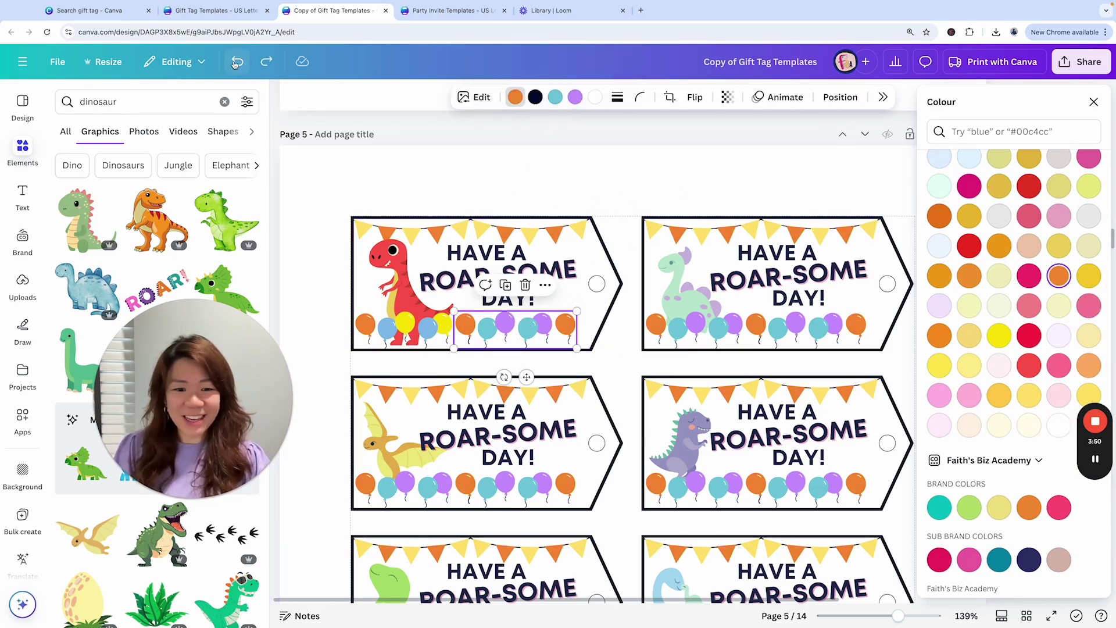
left_click(237, 62)
left_click(236, 63)
left_click(237, 63)
left_click(236, 63)
left_click(237, 63)
- Change the purple in the balloon graphic over the red dinosaur to pink and apply it across all pages
left_click(418, 336)
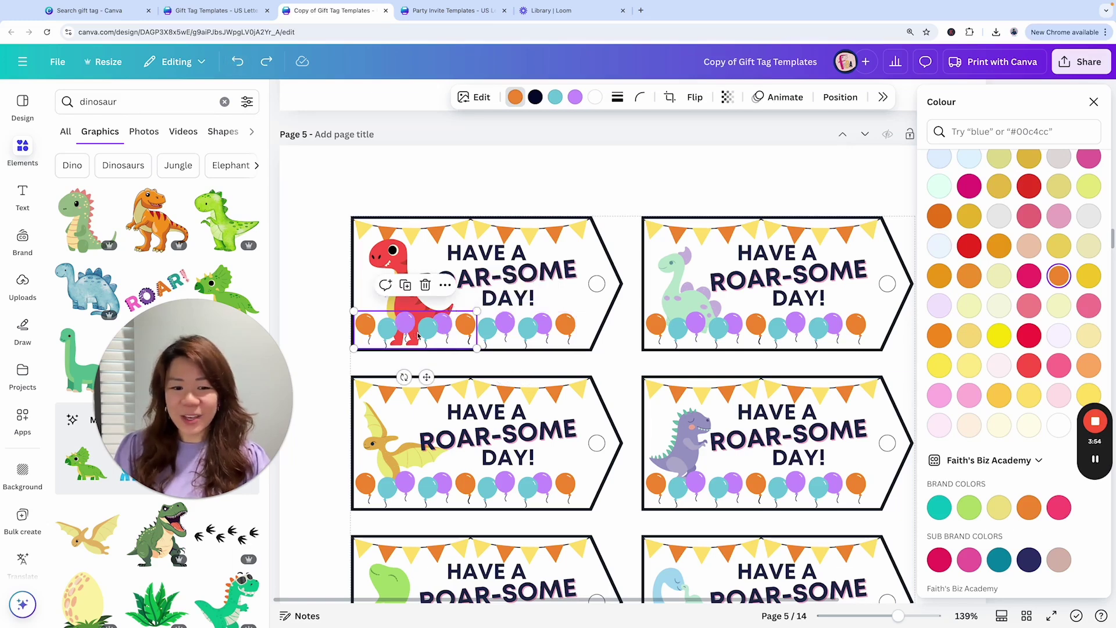
scroll(1047, 268, "down", 1)
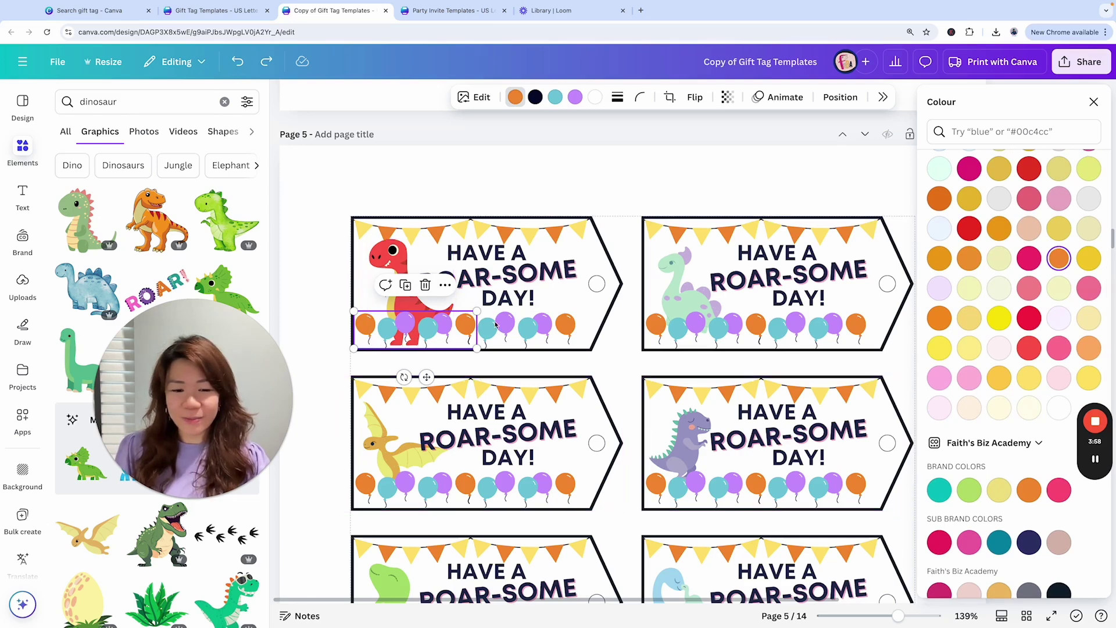
left_click(526, 328, "shift")
scroll(517, 325, "down", 1)
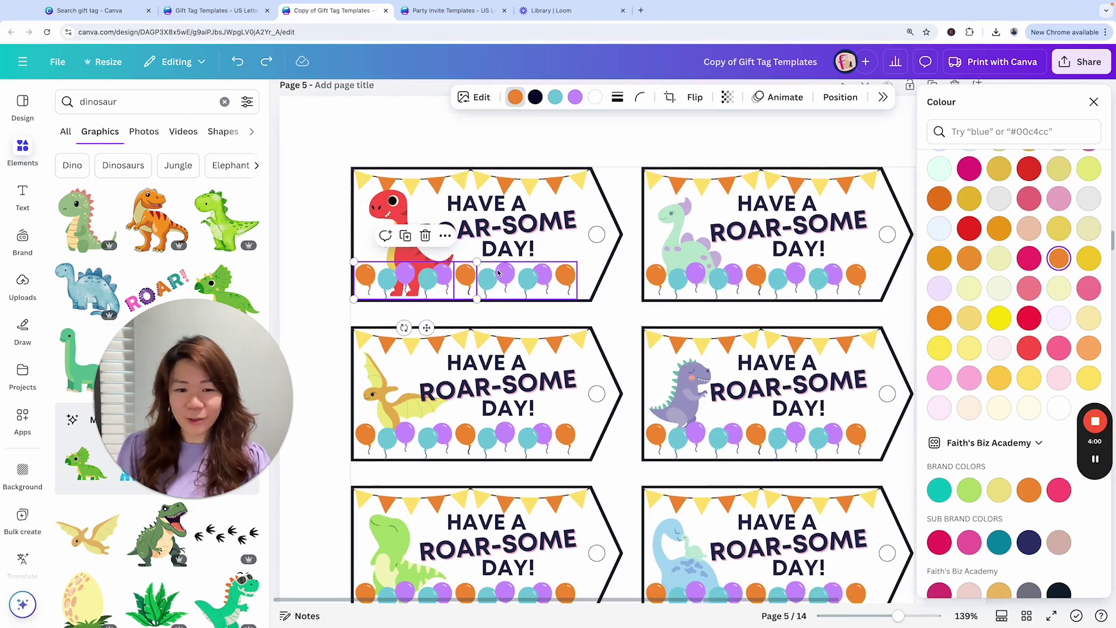
left_click(517, 278, "shift")
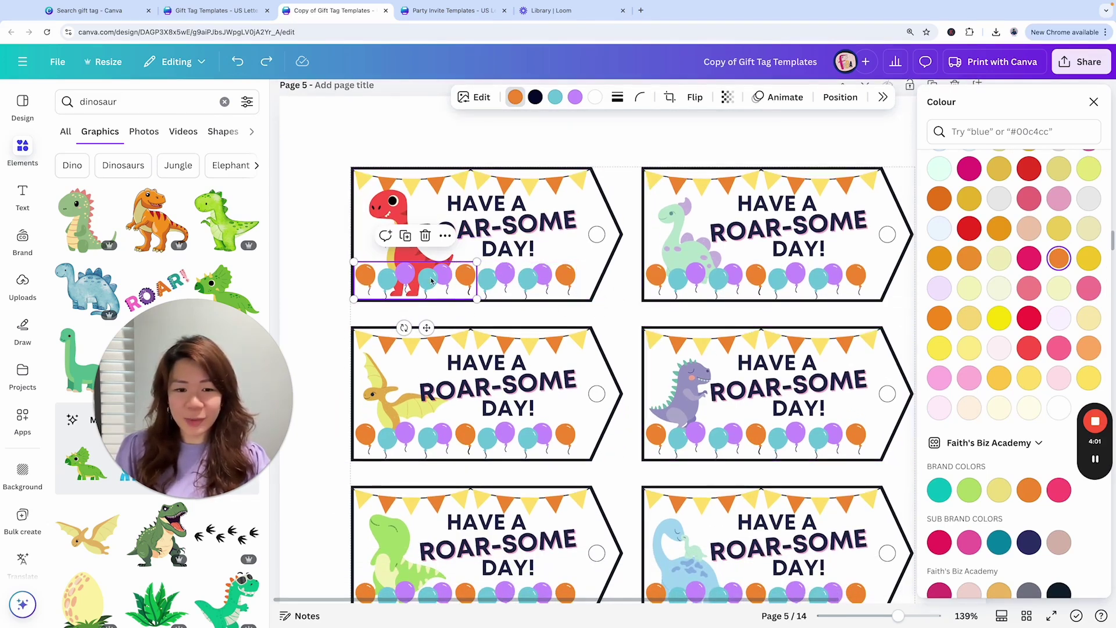
left_click(575, 98)
scroll(1078, 308, "down", 5)
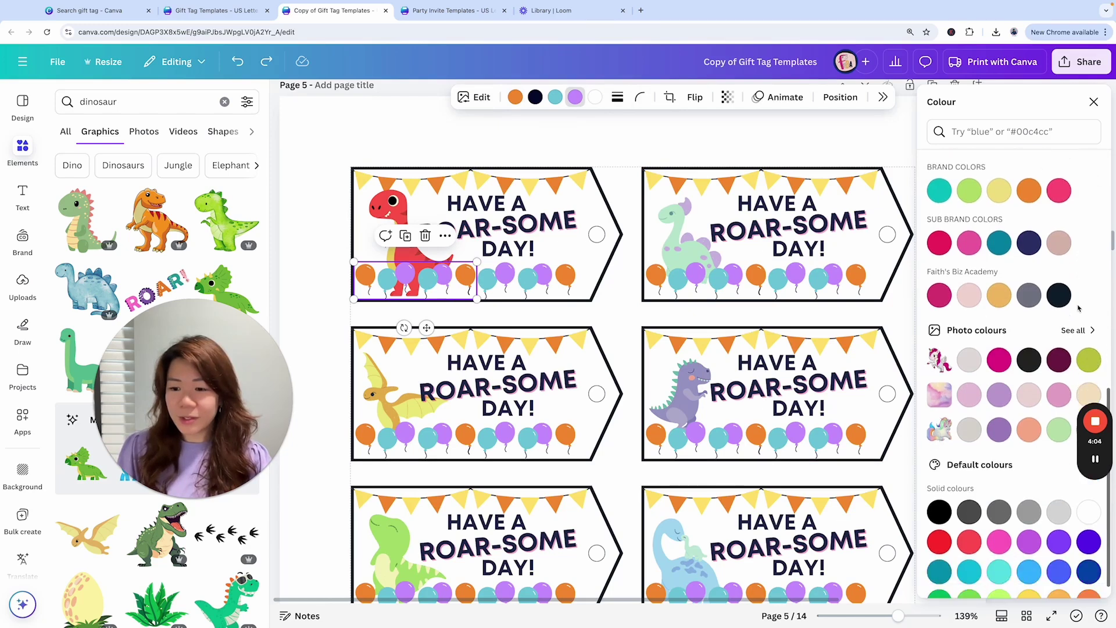
scroll(1073, 289, "up", 5)
left_click(1089, 306)
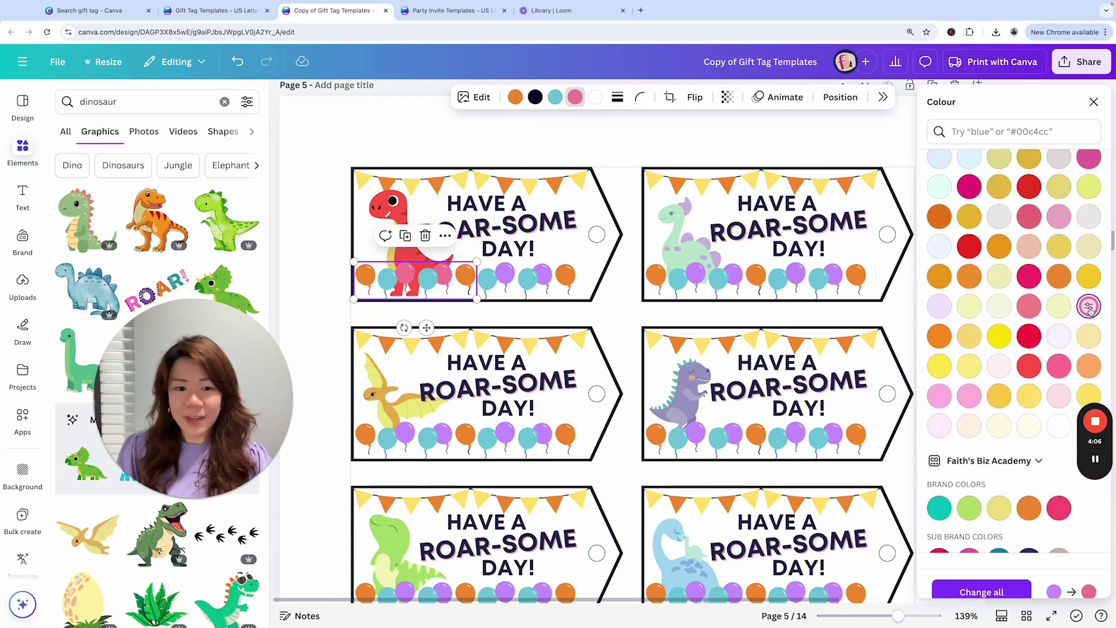
left_click(982, 577)
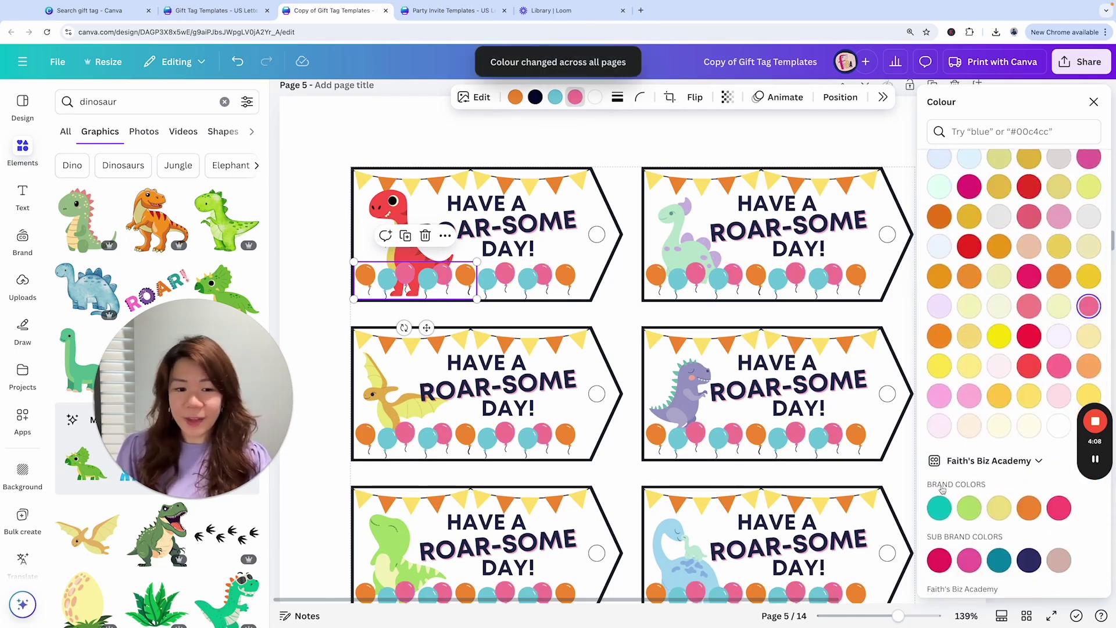
- Replace the balloon graphic's turquoise with the olive green from the photo colours across all pages
scroll(1058, 314, "down", 5)
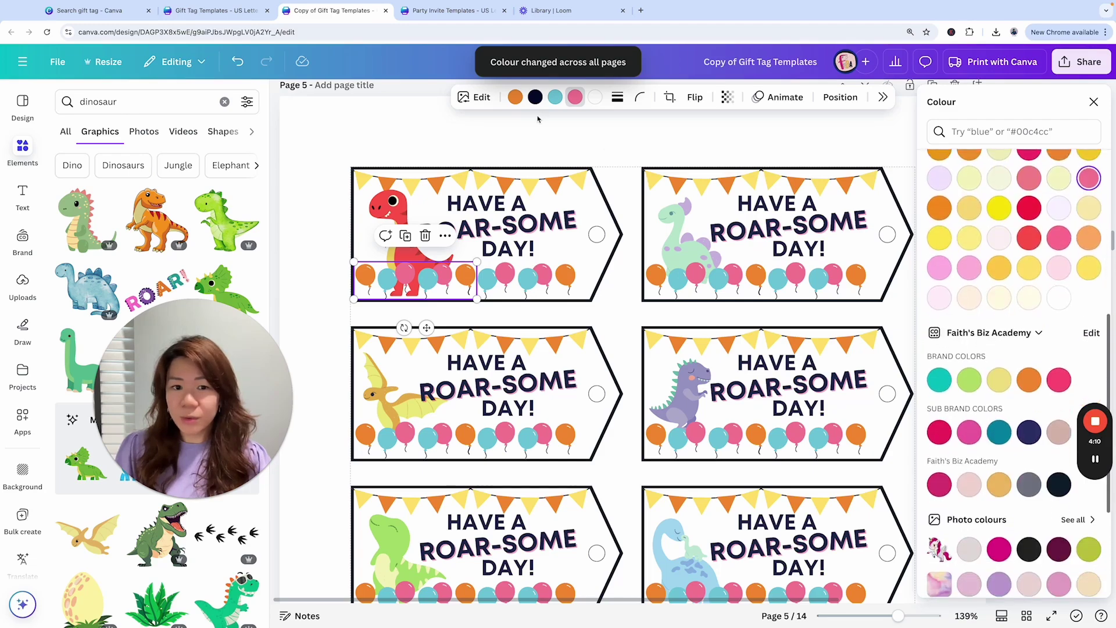
left_click(555, 97)
scroll(1003, 274, "down", 3)
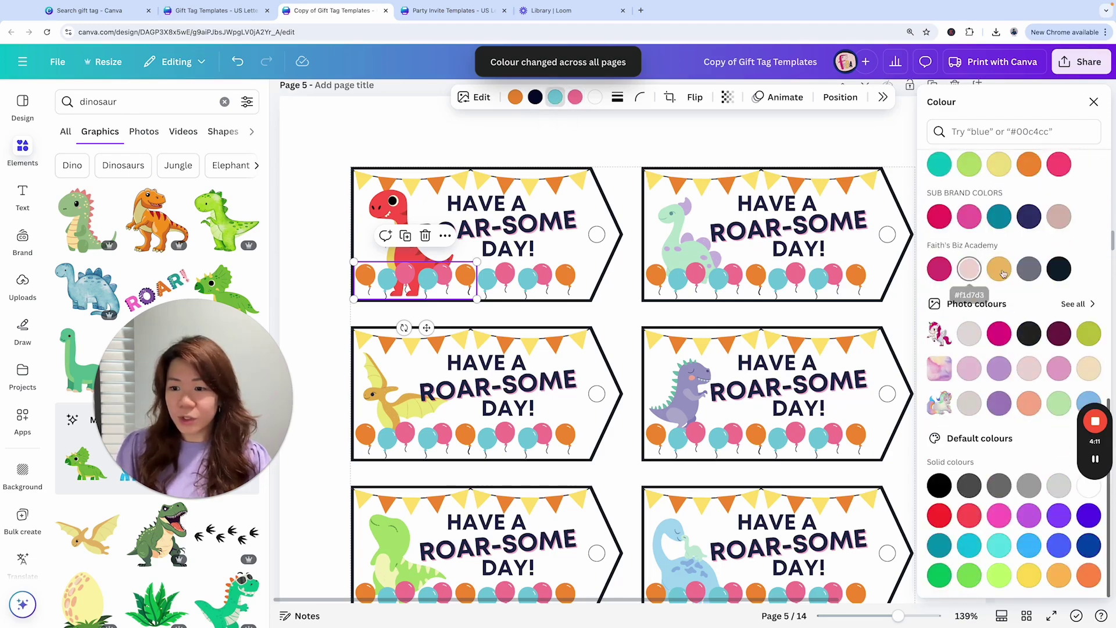
left_click(1089, 333)
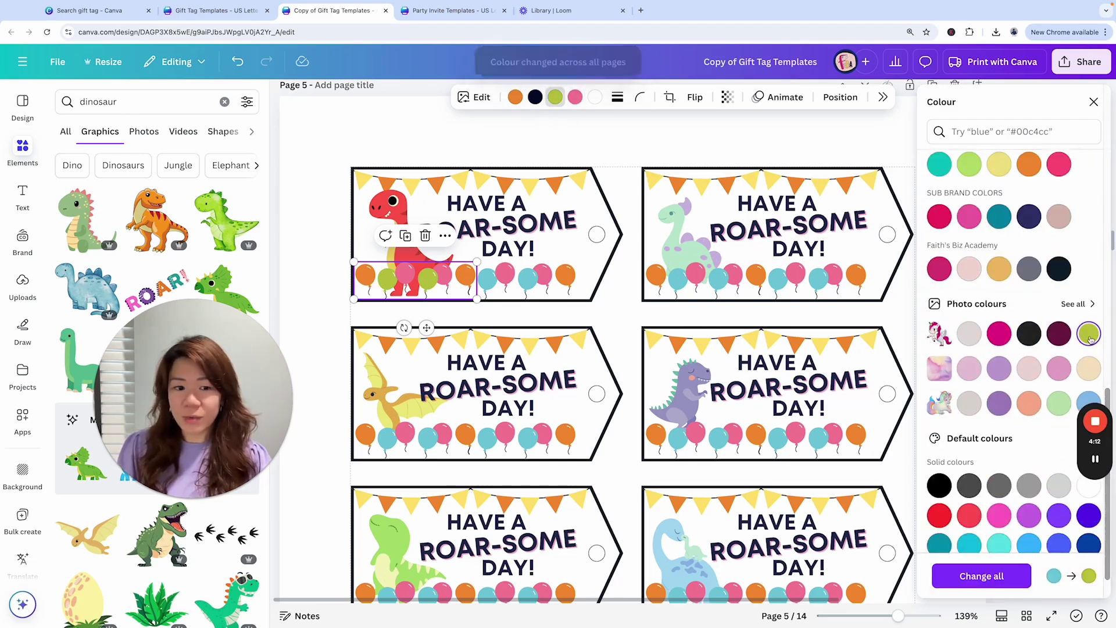
left_click(1000, 585)
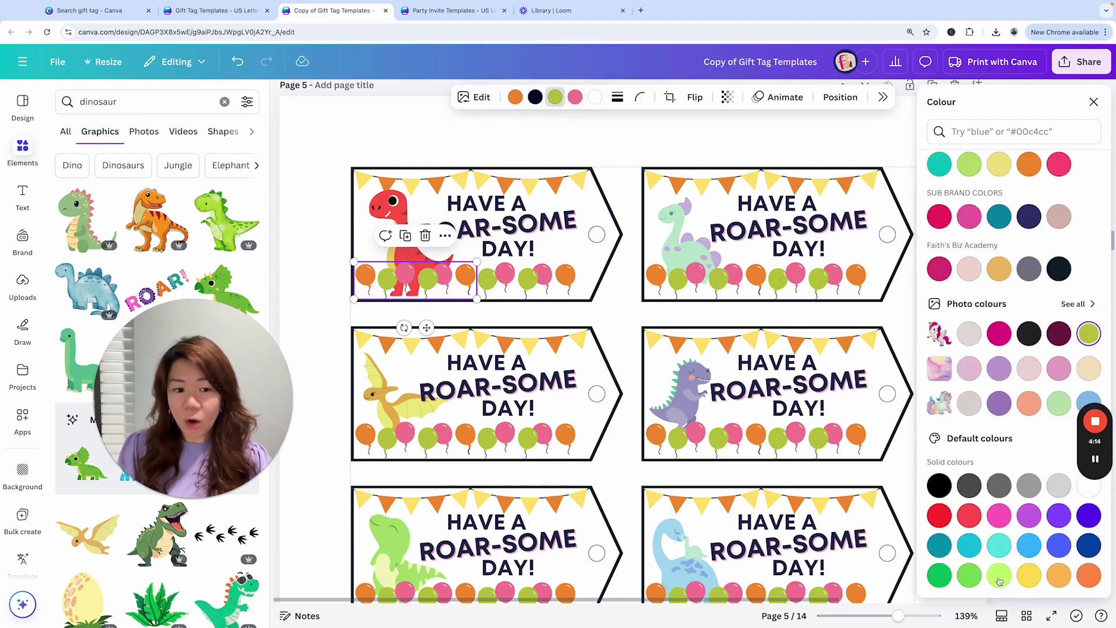
- Replace the balloon graphic's orange with purple #cb97ff across all pages and finish the colour editing
left_click(516, 99)
scroll(1029, 302, "up", 10)
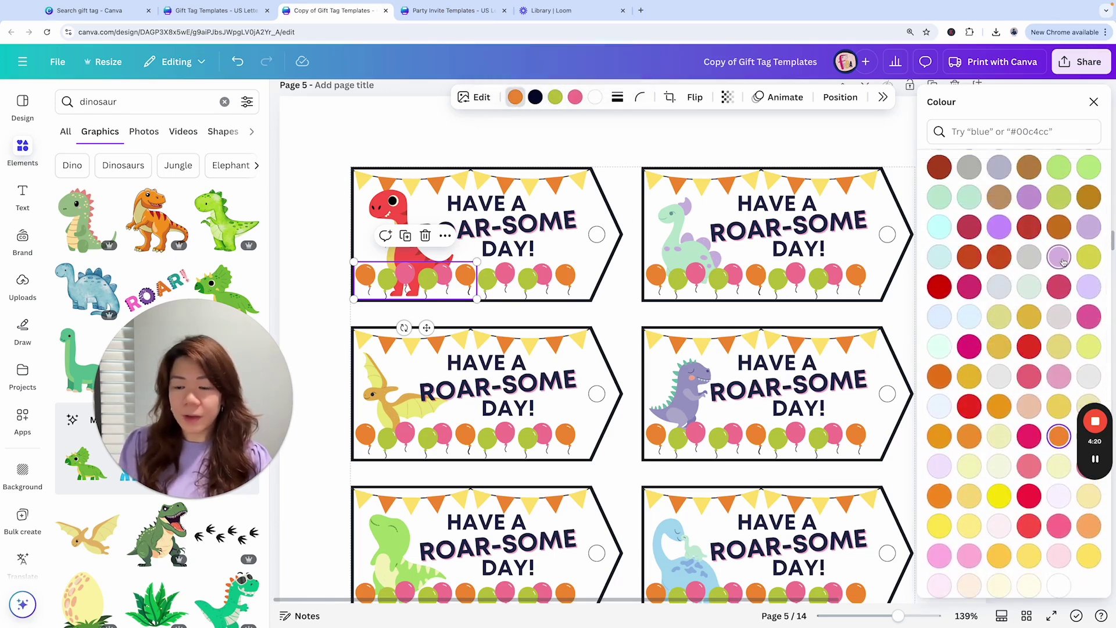
left_click(1060, 257)
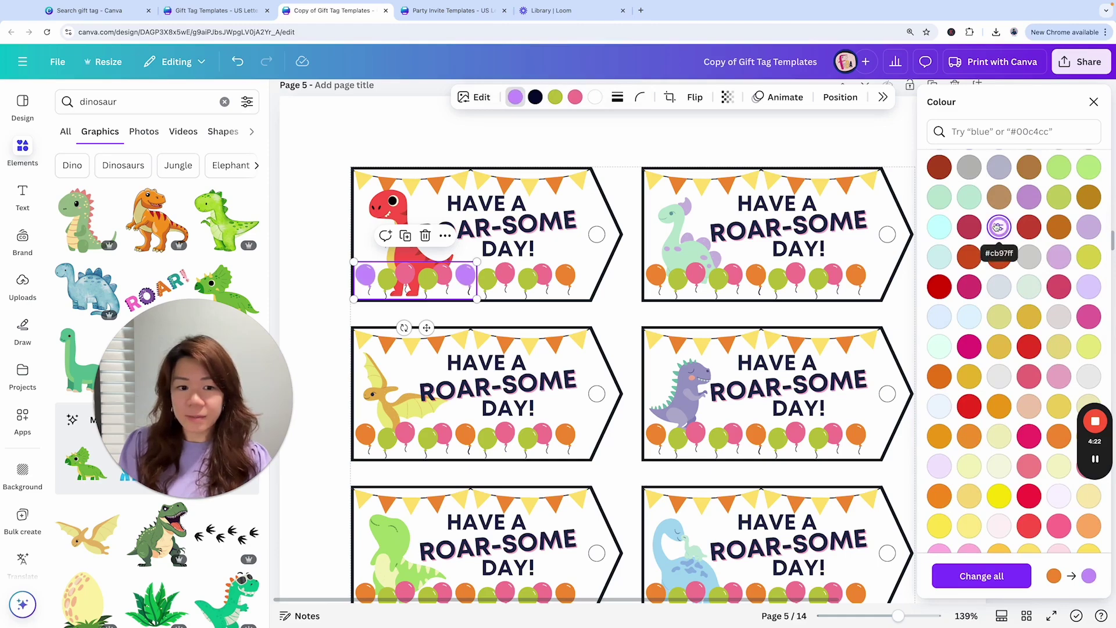
left_click(981, 575)
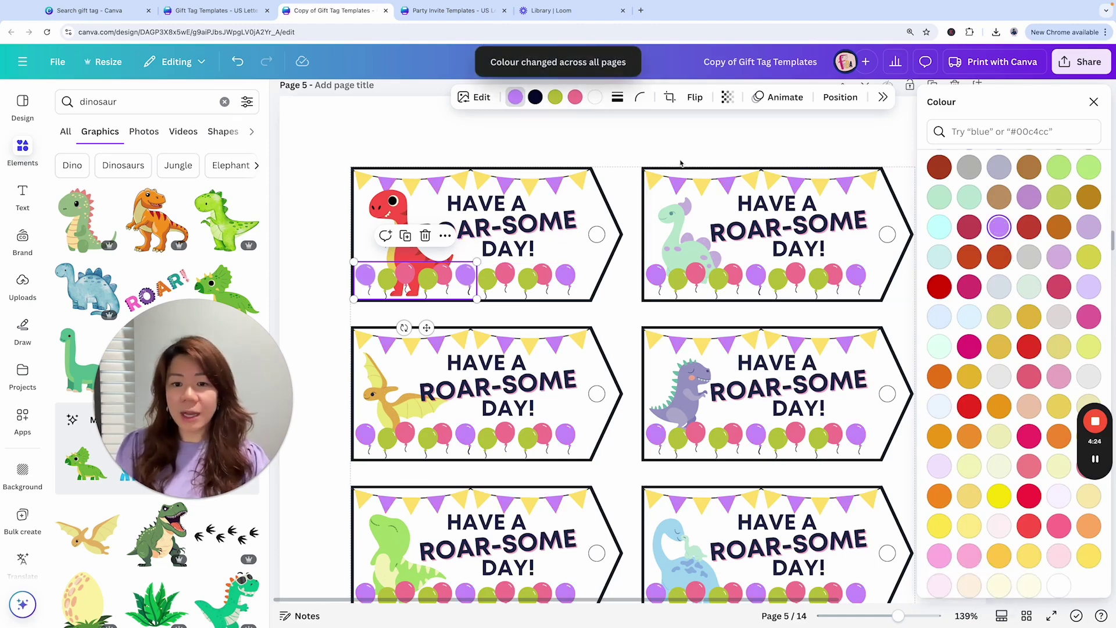
left_click(1094, 102)
- Delete both balloon graphics from the first tag with the red dinosaur
scroll(976, 358, "down", 5)
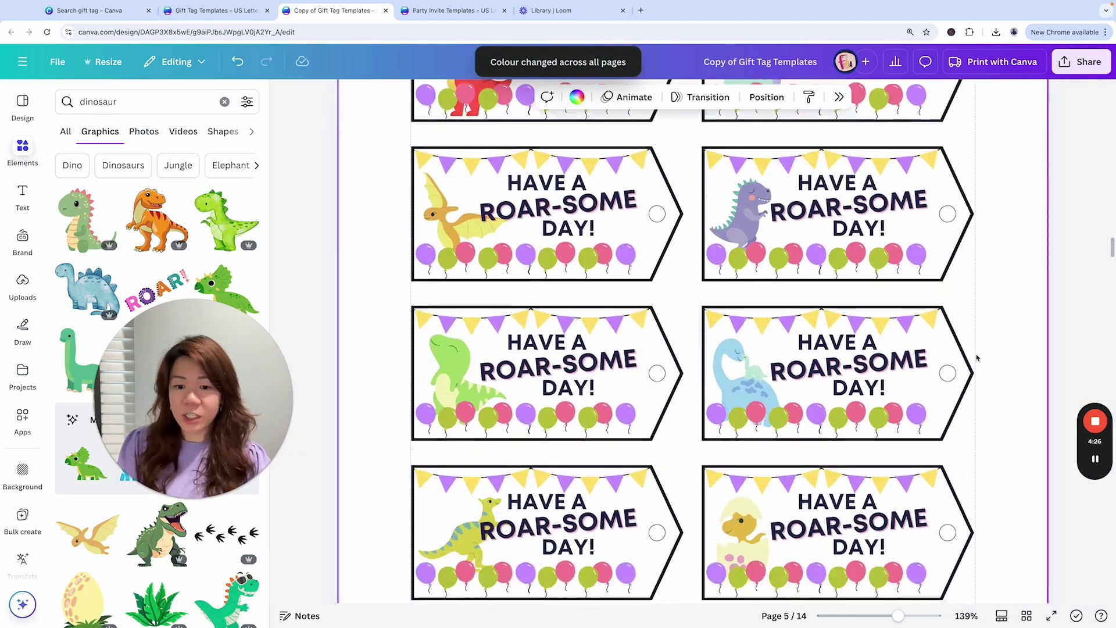
scroll(976, 357, "down", 8)
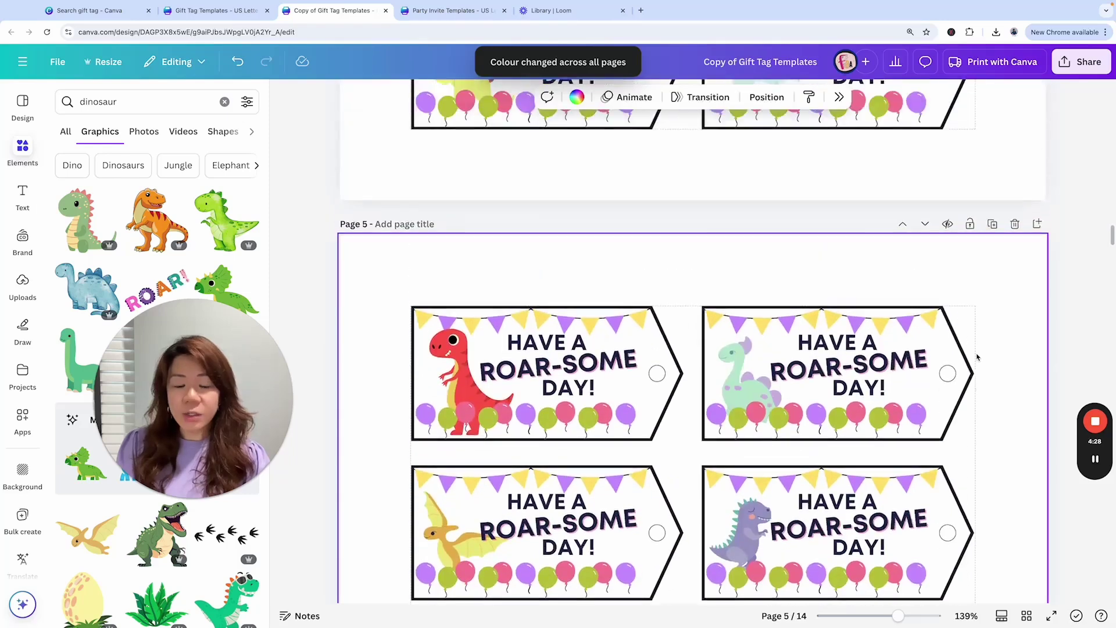
left_click(454, 362)
key("Delete")
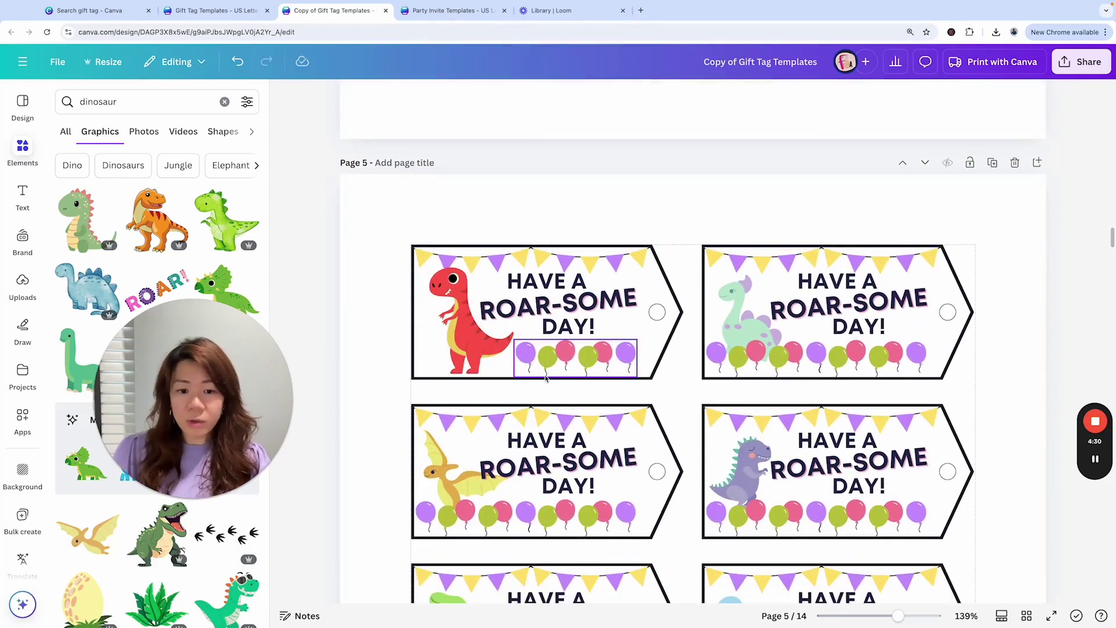
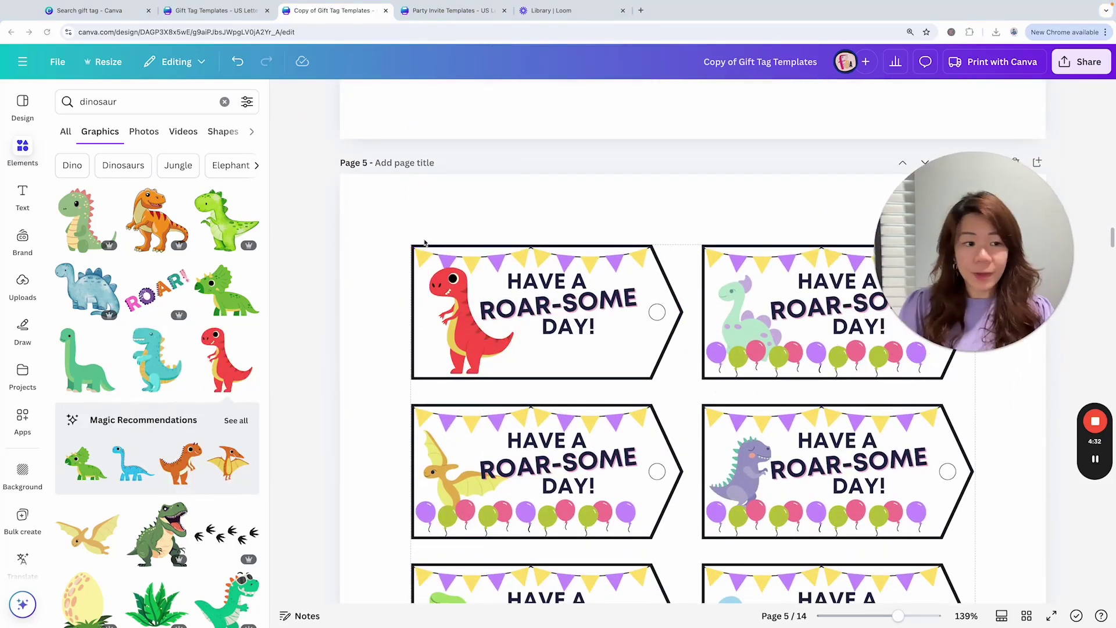
- Search the graphics for "grass" and add the rounded green bush graphic to the page
left_click(137, 100)
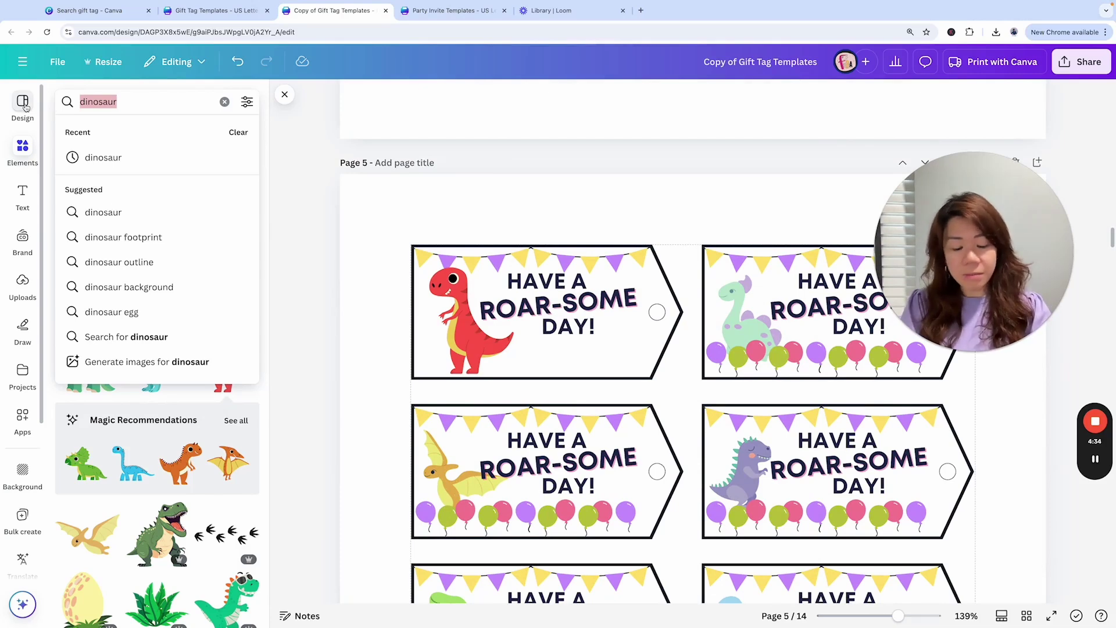
type("grass")
key("Return")
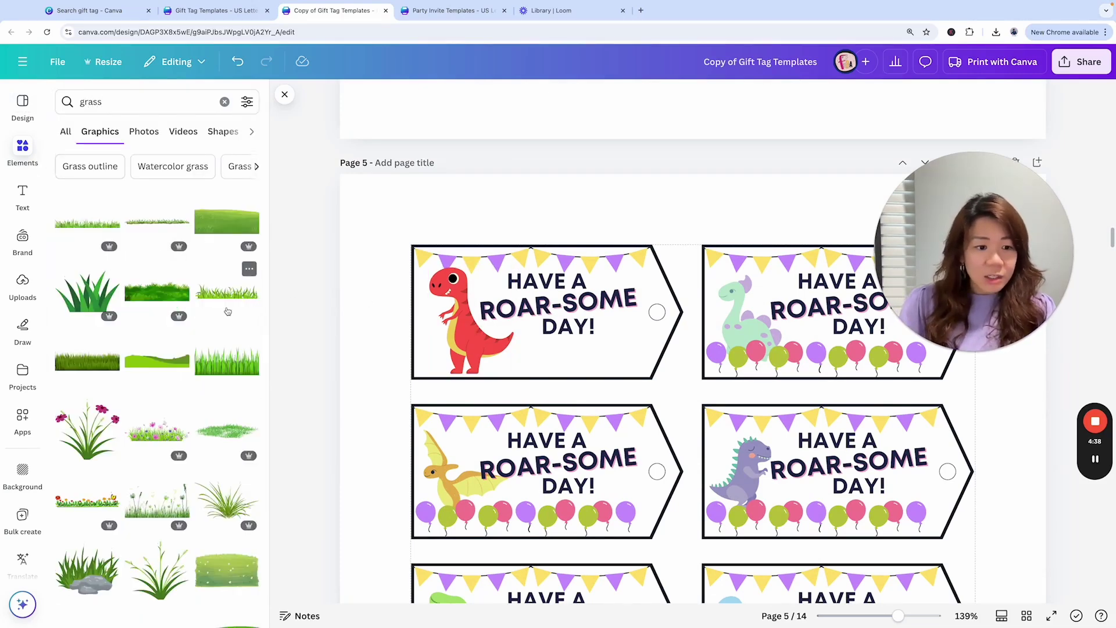
scroll(228, 312, "down", 1)
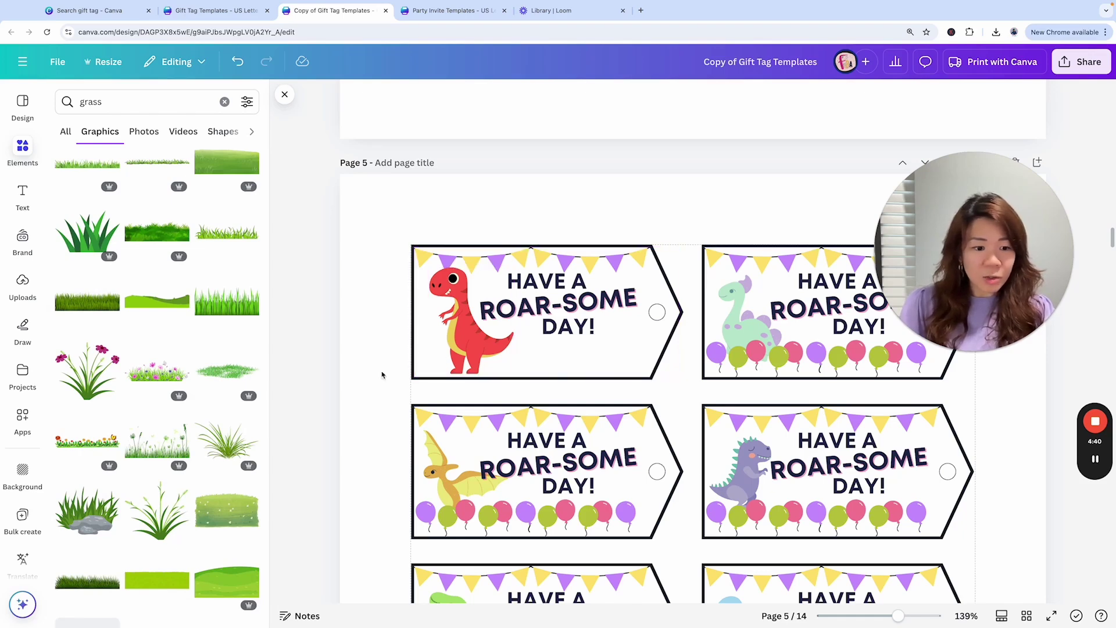
scroll(156, 315, "down", 5)
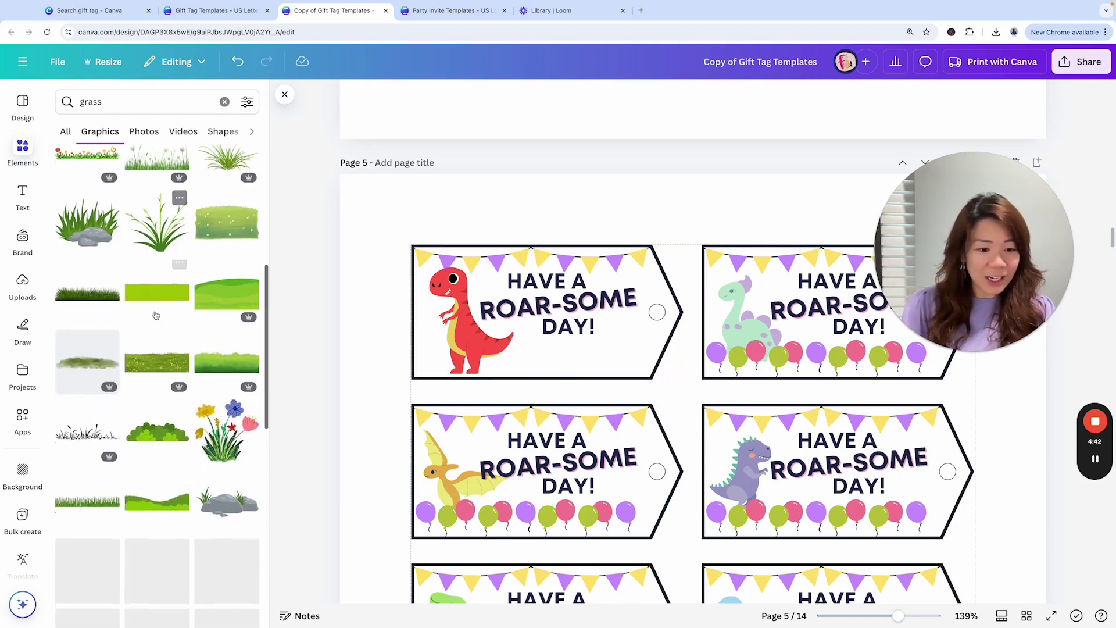
left_click(157, 419)
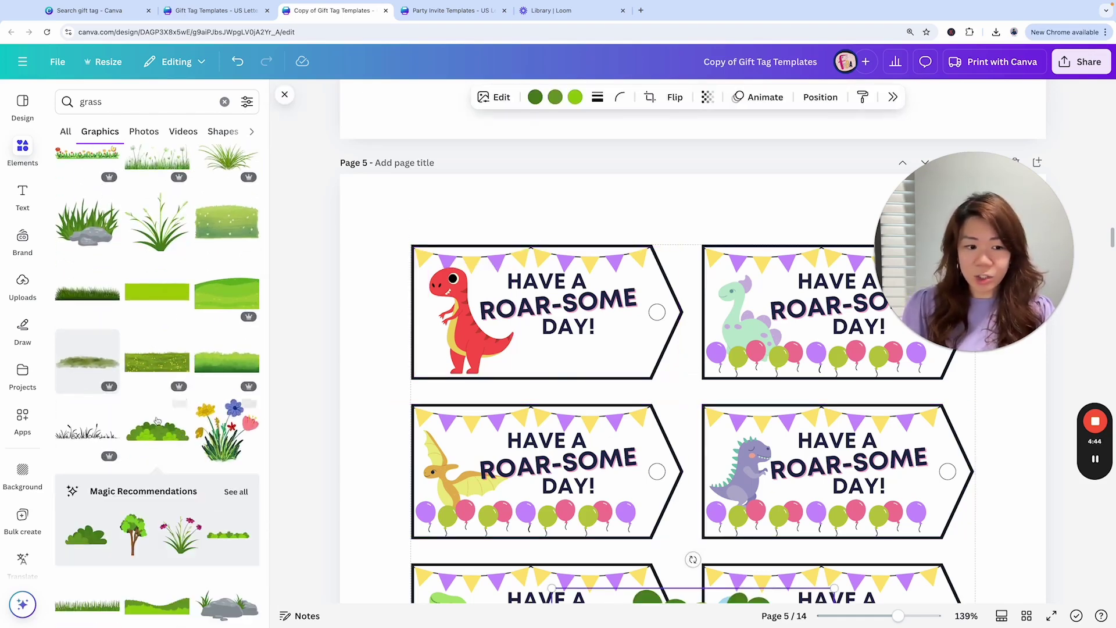
- Shrink the bush graphic and line up overlapping copies along the bottom edge of the first tag with the red dinosaur
scroll(700, 545, "down", 2)
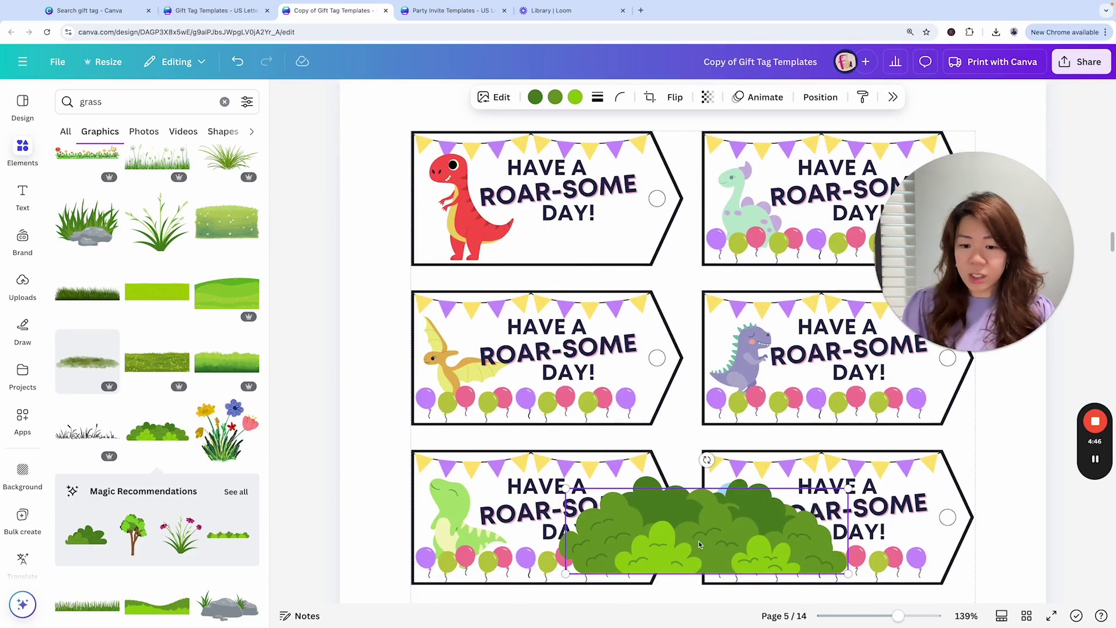
left_click_drag(700, 545, 609, 305)
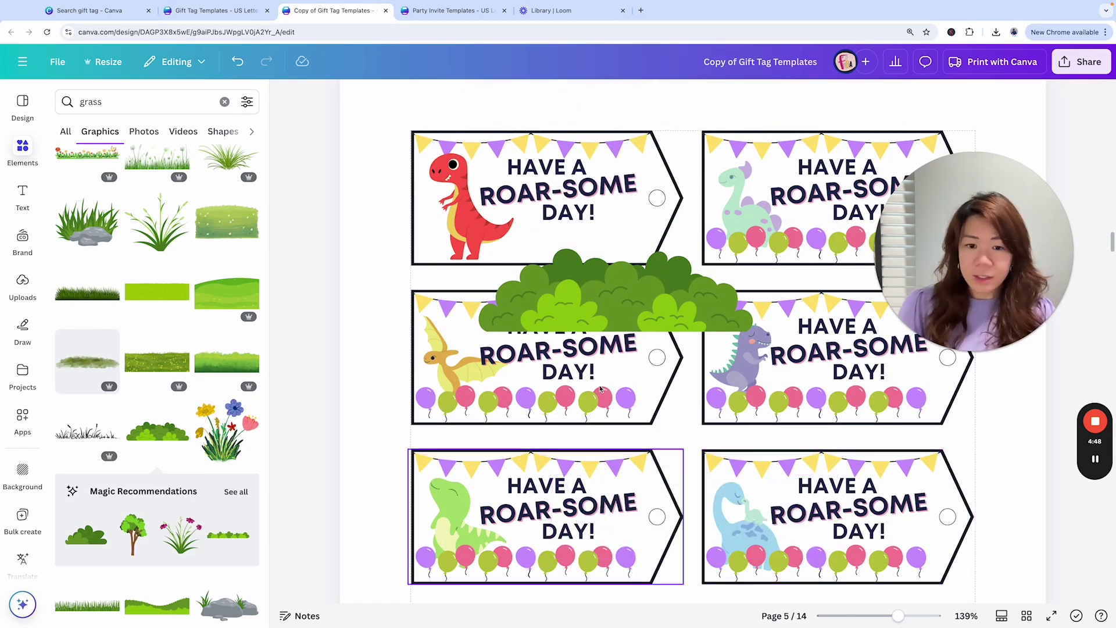
scroll(601, 389, "up", 1)
left_click_drag(752, 361, 568, 279)
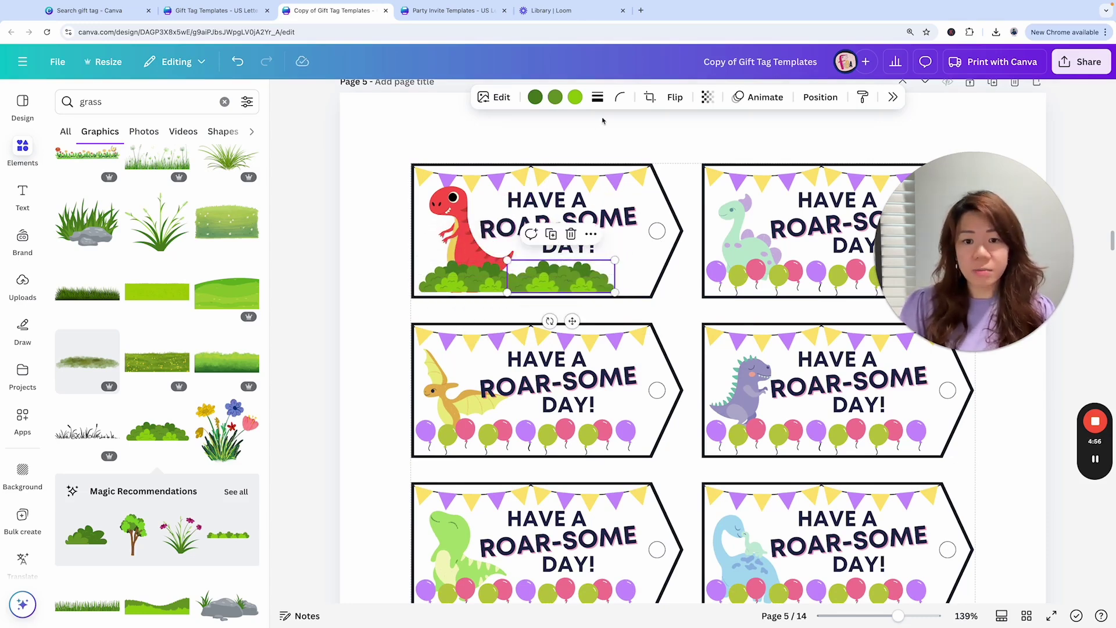
left_click_drag(546, 277, 513, 277)
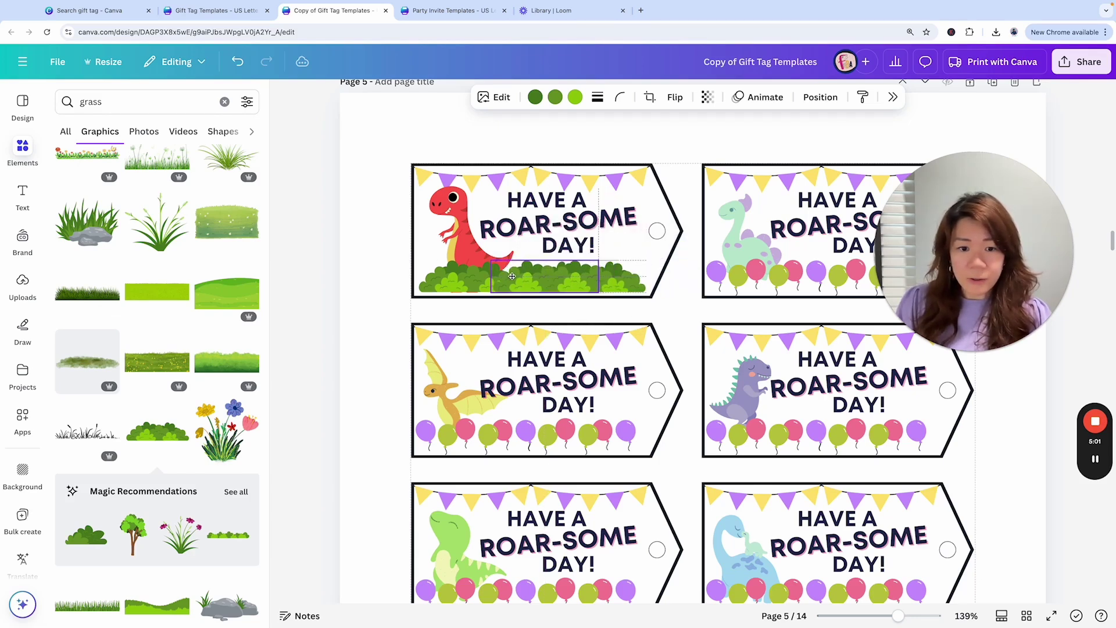
left_click(681, 145)
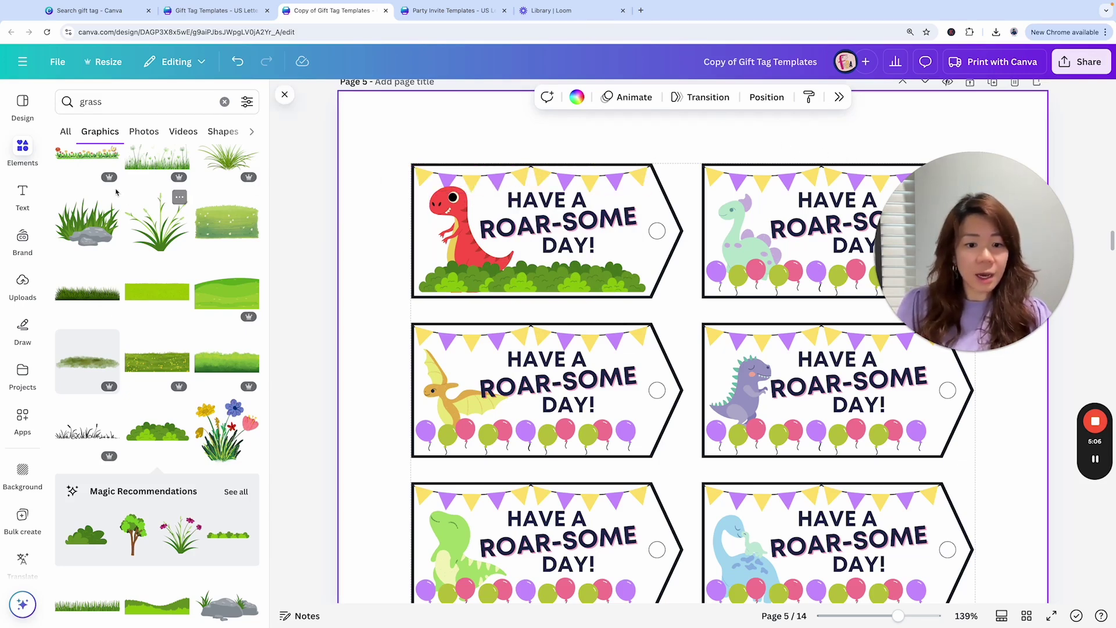
- Replace the bunting graphic's yellow with light orange across all pages
scroll(192, 244, "up", 3)
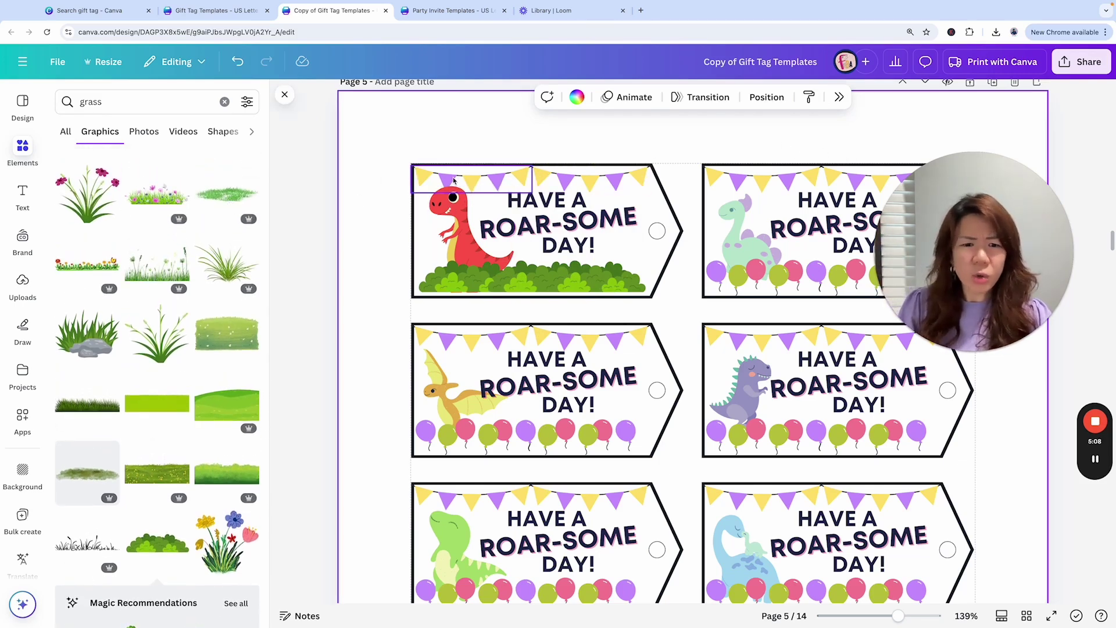
left_click(471, 177)
left_click_drag(978, 227, 289, 358)
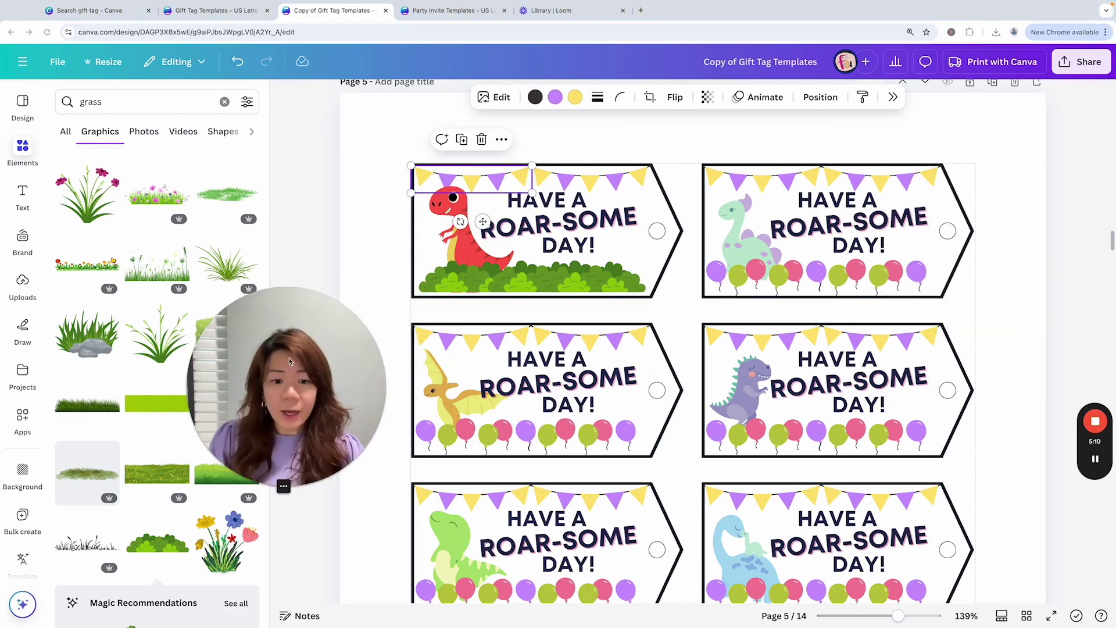
left_click(575, 98)
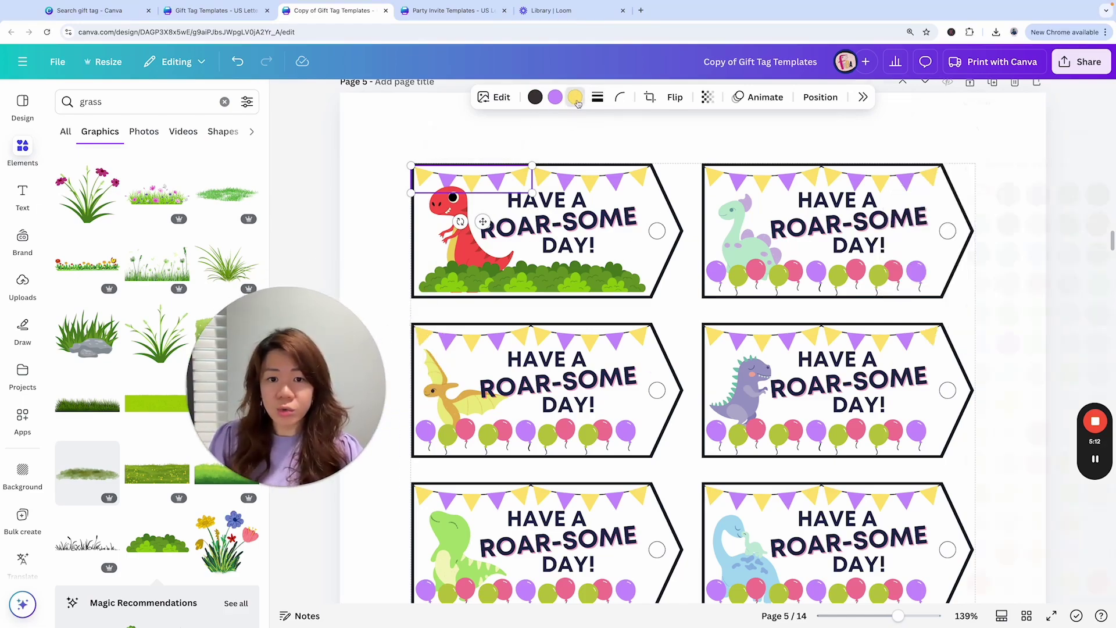
scroll(991, 348, "down", 5)
left_click(998, 384)
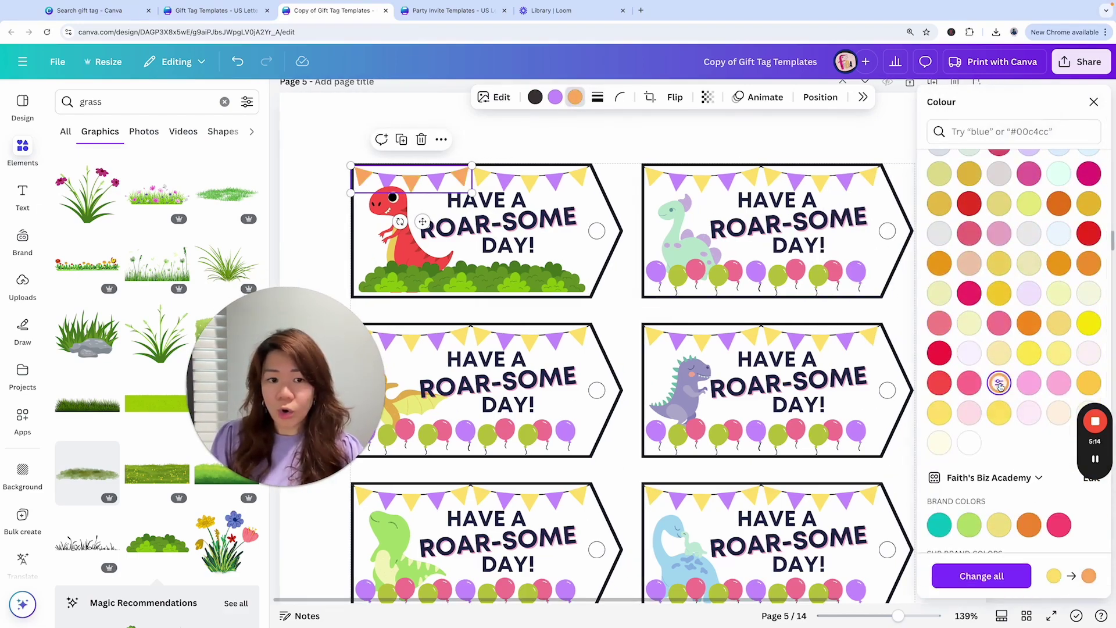
left_click(989, 577)
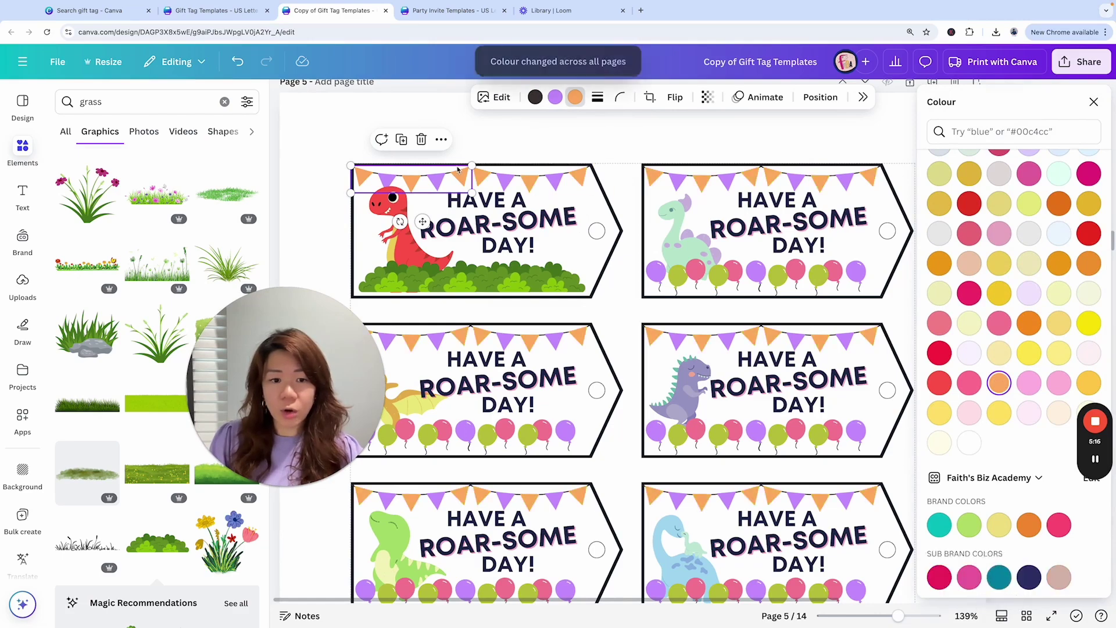
- Replace the bunting graphic's purple with light blue #8ed8ff across all pages and finish the colour editing
left_click(478, 178)
left_click(458, 169)
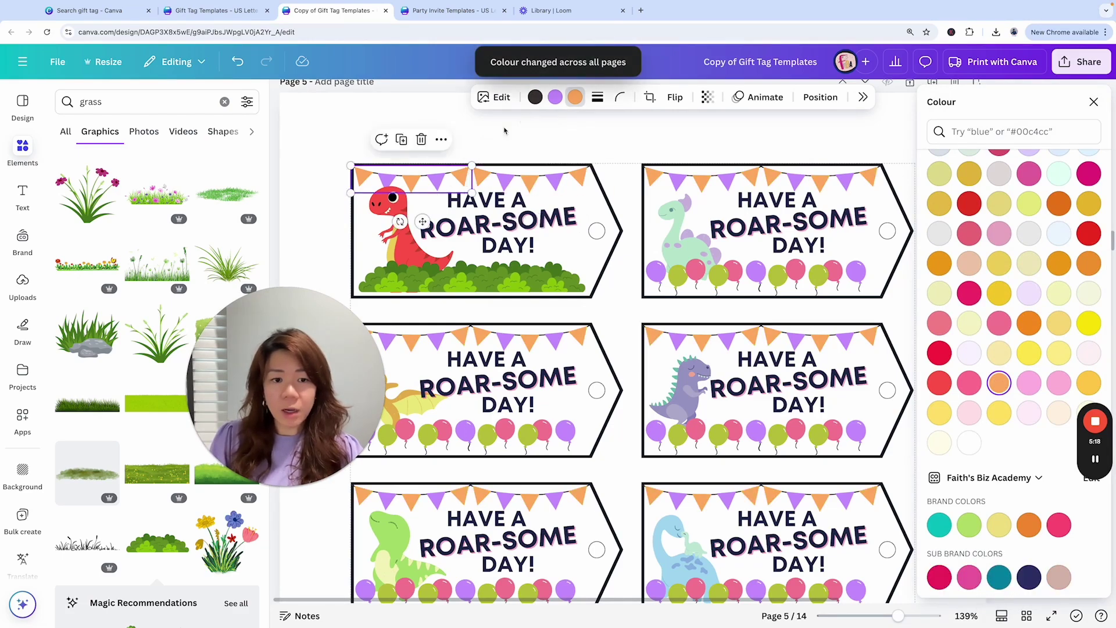
scroll(992, 347, "down", 3)
scroll(992, 347, "down", 5)
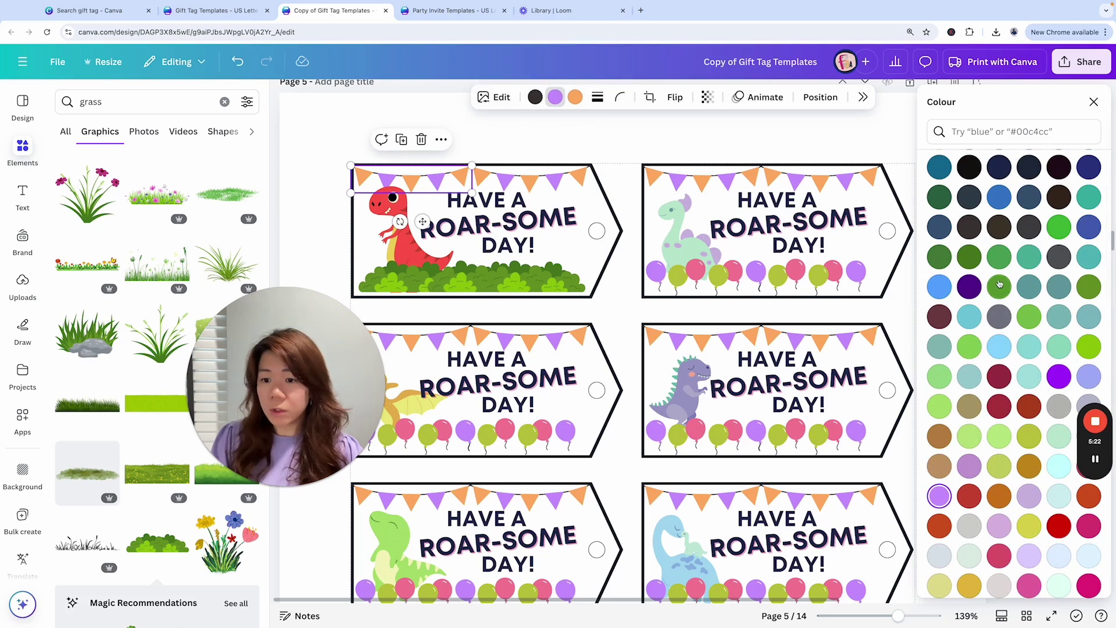
left_click(939, 286)
scroll(1038, 300, "down", 2)
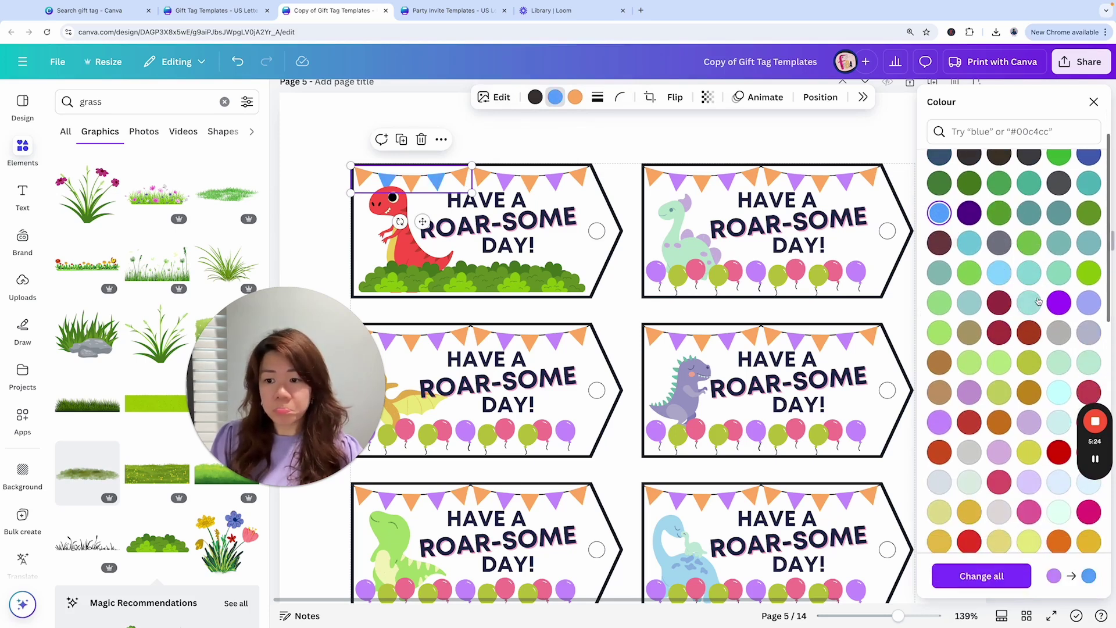
left_click(1000, 272)
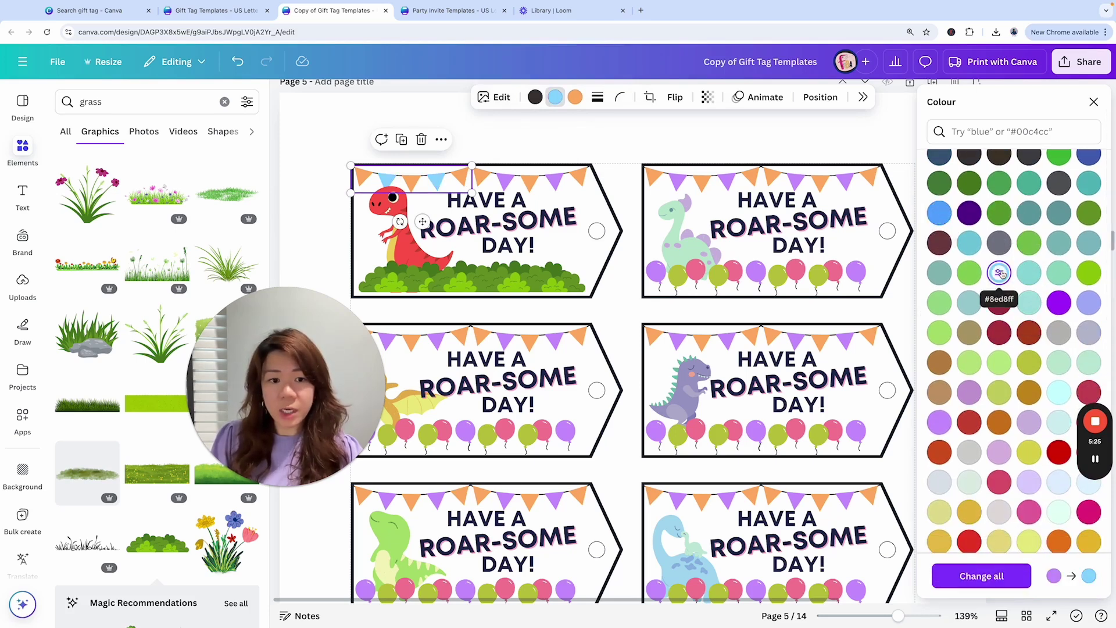
left_click(988, 575)
left_click(1093, 103)
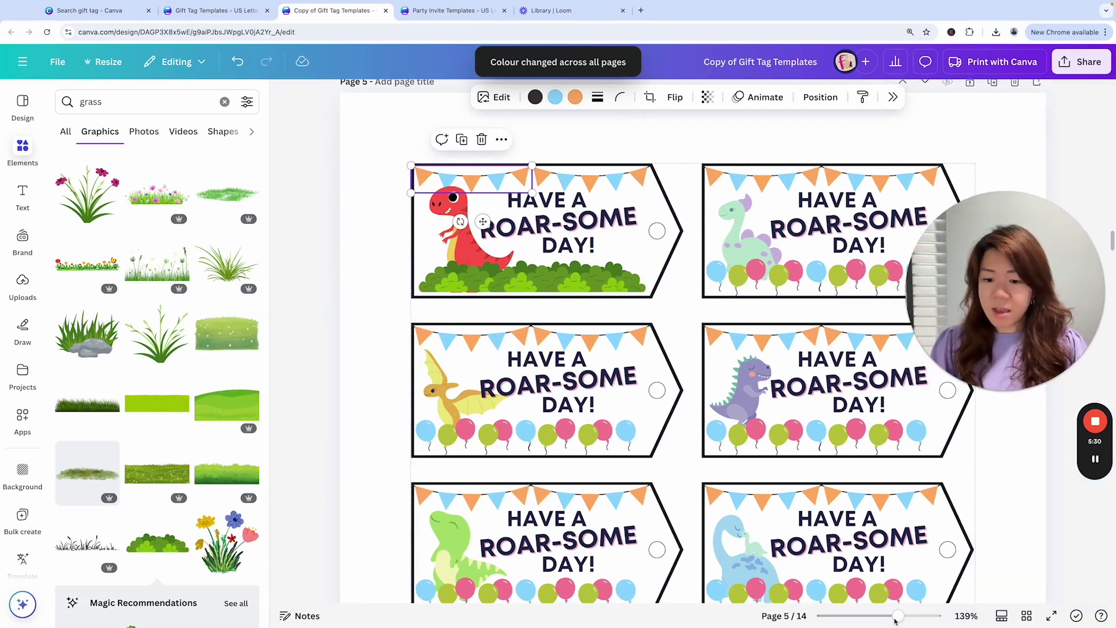
- Delete the other nine tags on page 5, keeping only the customised first tag with the red dinosaur
left_click_drag(894, 621, 876, 618)
scroll(860, 433, "down", 2)
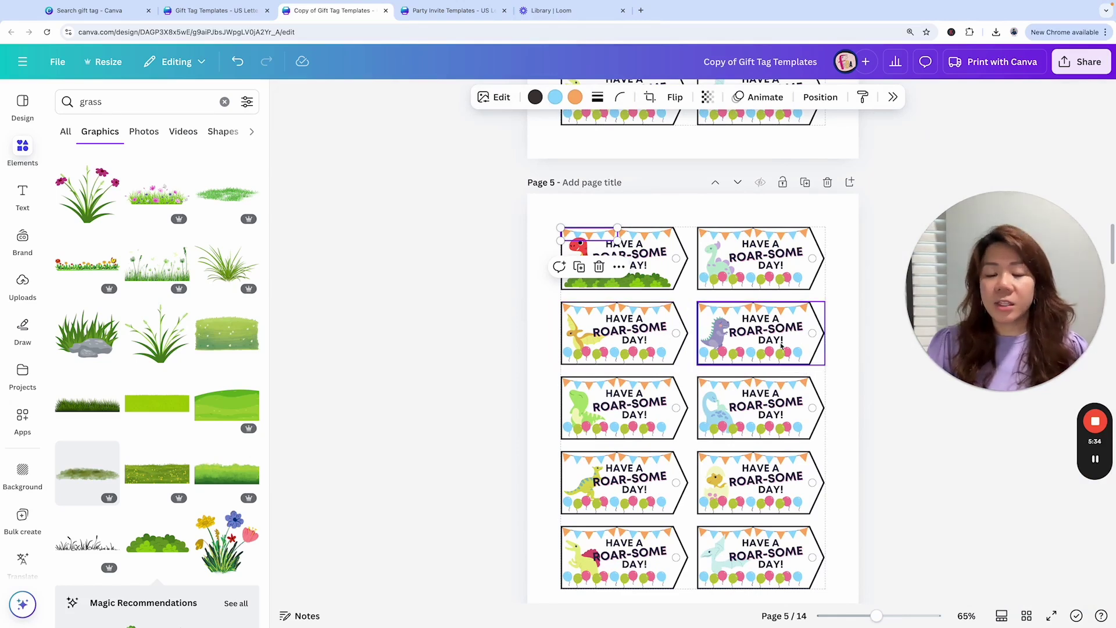
left_click(899, 518)
left_click_drag(879, 582, 586, 335)
key("Delete")
left_click_drag(850, 344, 718, 219)
key("Delete")
- Group all elements of the remaining tag and place a copy beside it in the second column
left_click_drag(715, 315, 541, 208)
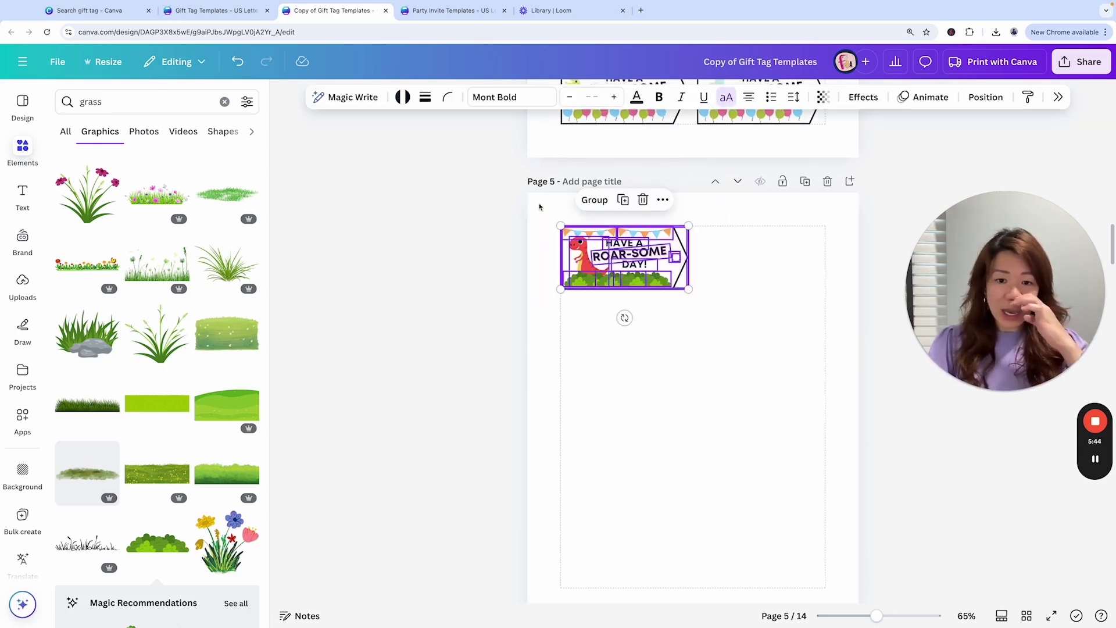
left_click(594, 201)
left_click_drag(663, 248, 800, 247)
left_click(793, 360)
- Group the two tags as one row and duplicate that row downwards to make five rows on page 5
left_click_drag(474, 202, 837, 320)
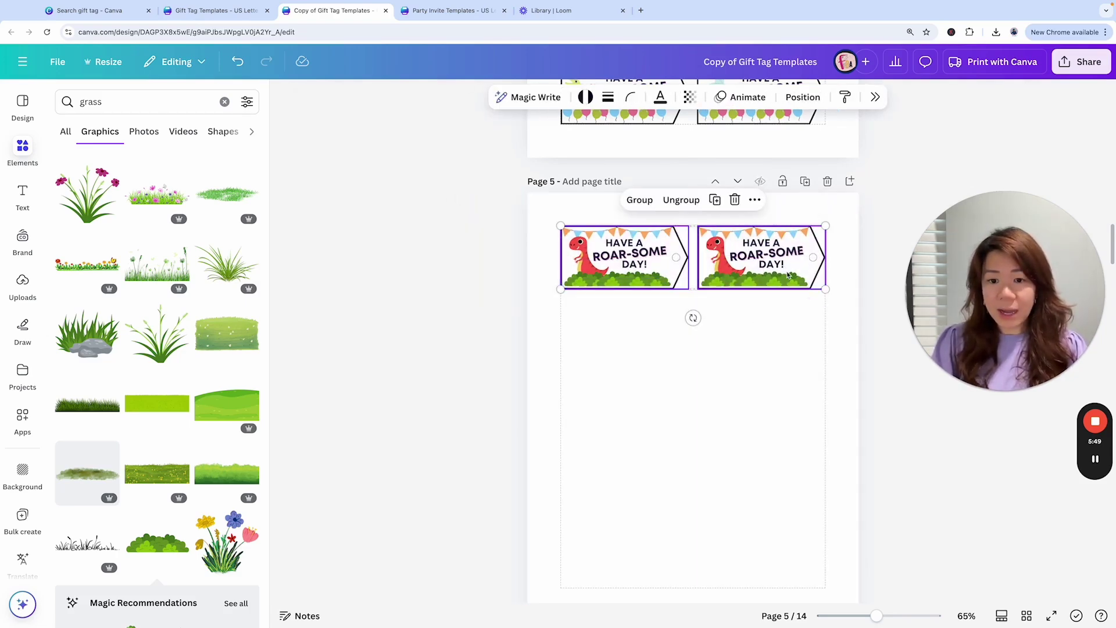
left_click(639, 200)
left_click_drag(647, 244, 648, 315)
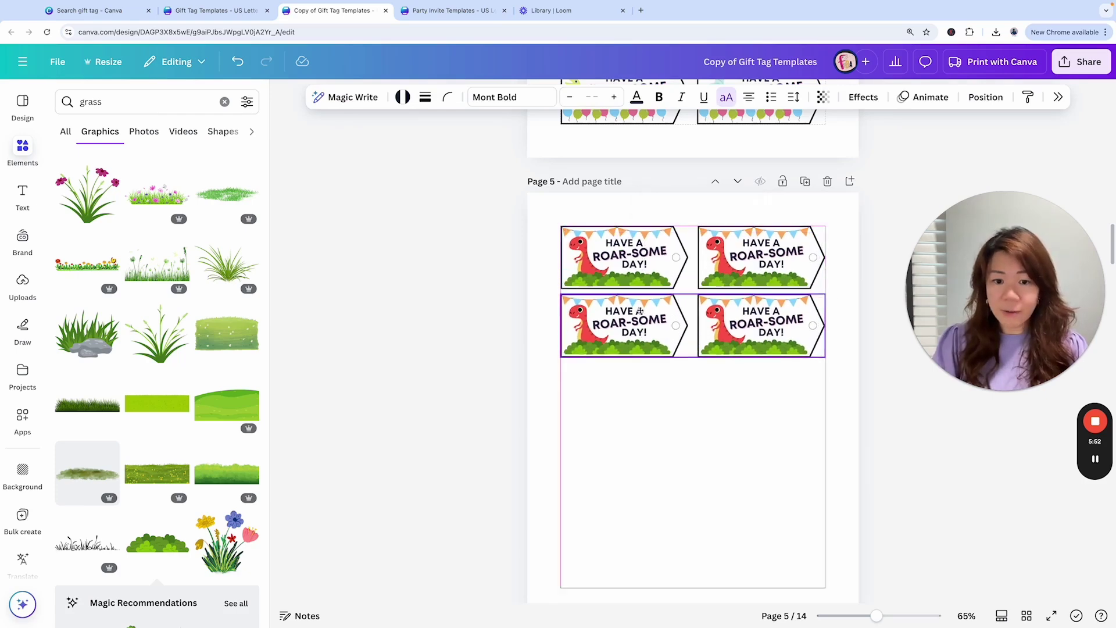
key("super+d")
key("super+d")
key("super+d")
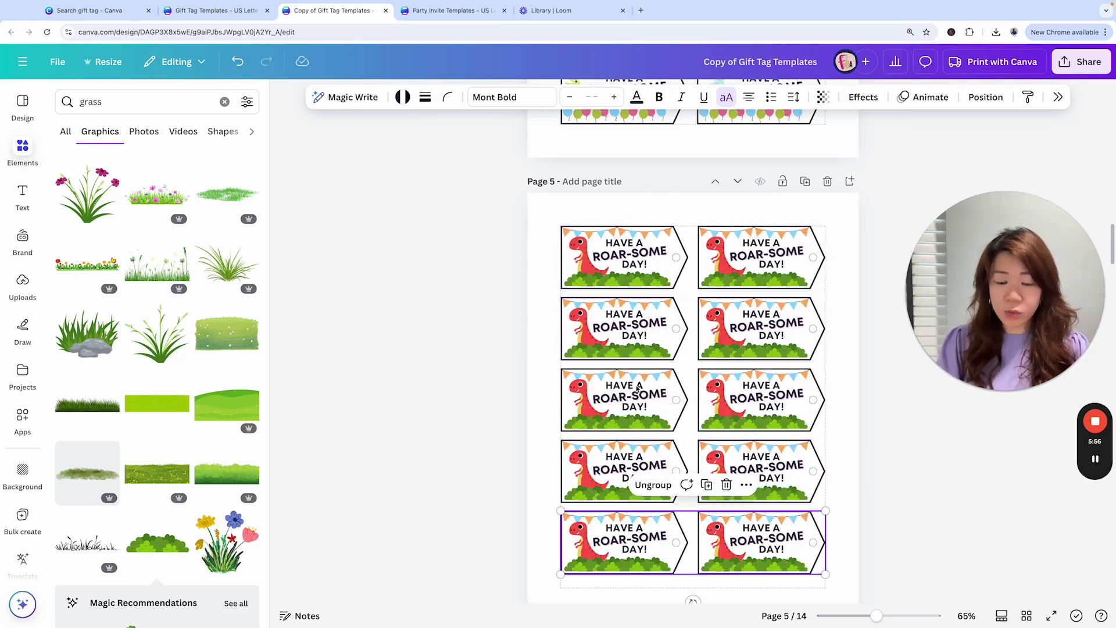
- Move the last row of tags down so its lower edge sits on the bottom margin of page 5
scroll(864, 475, "down", 2)
left_click_drag(789, 503, 789, 513)
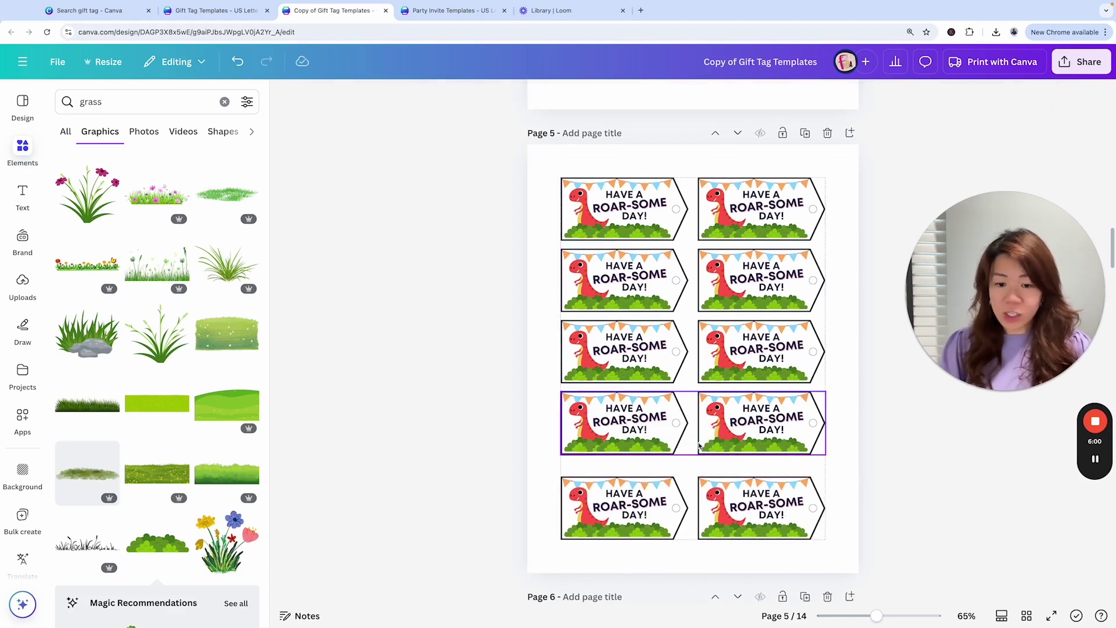
key("super+z")
left_click(876, 473)
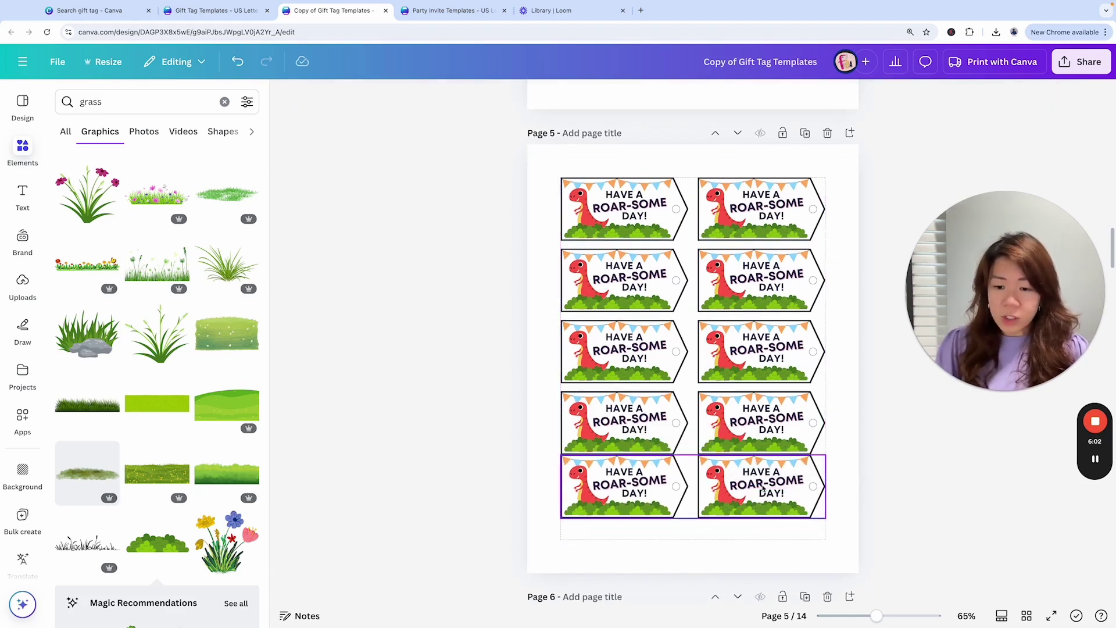
left_click(761, 483)
left_click(800, 507)
left_click_drag(800, 508, 804, 530)
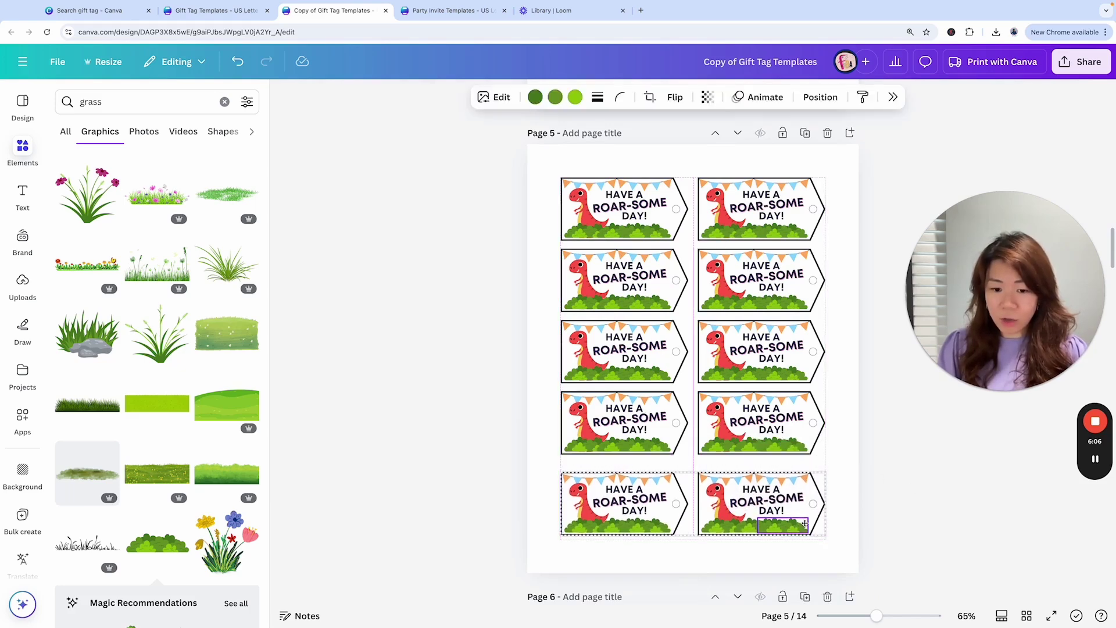
left_click(862, 450)
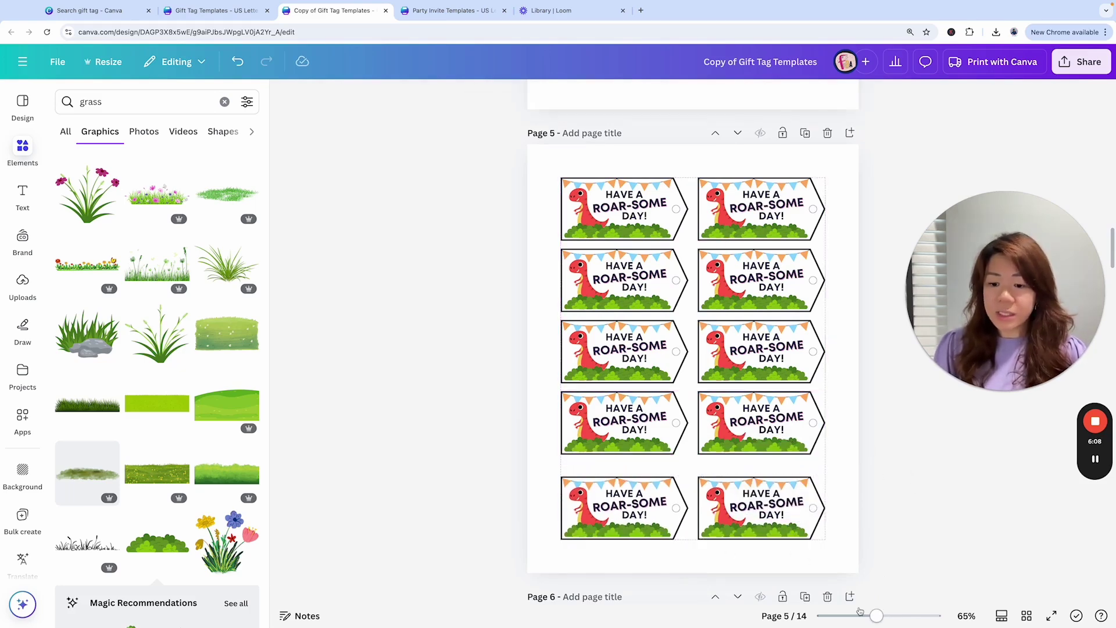
left_click_drag(875, 616, 887, 616)
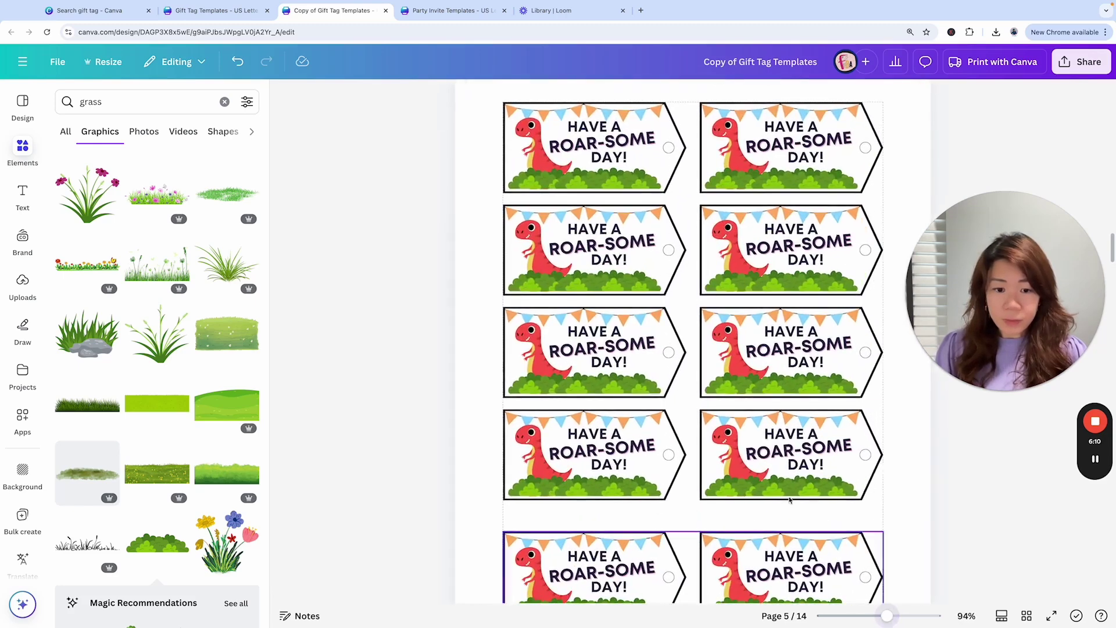
scroll(916, 417, "down", 1)
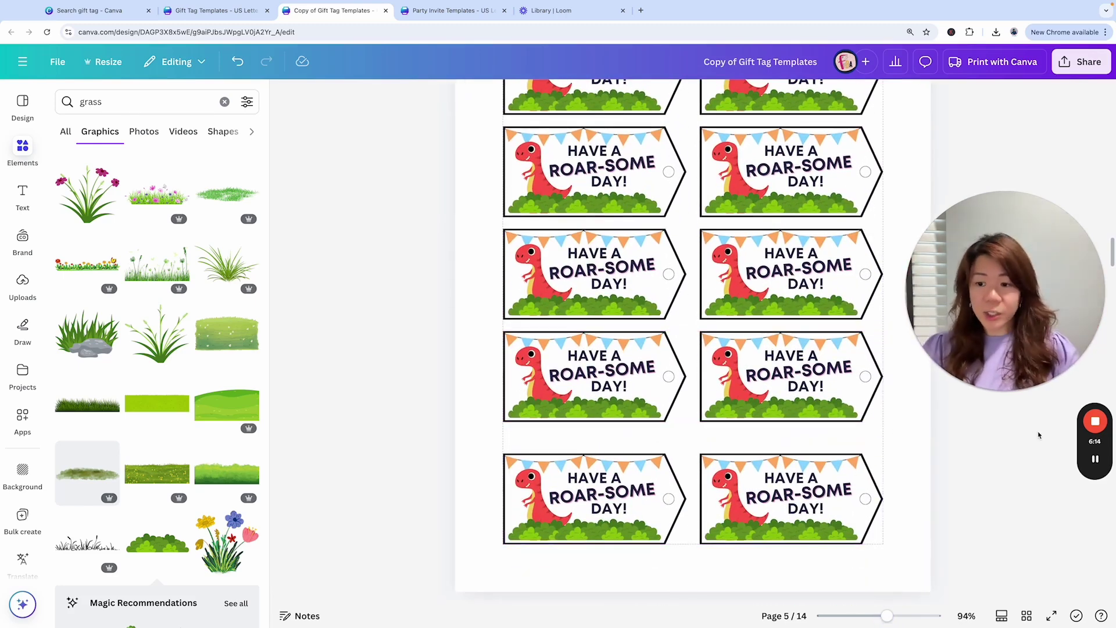
left_click_drag(888, 615, 874, 614)
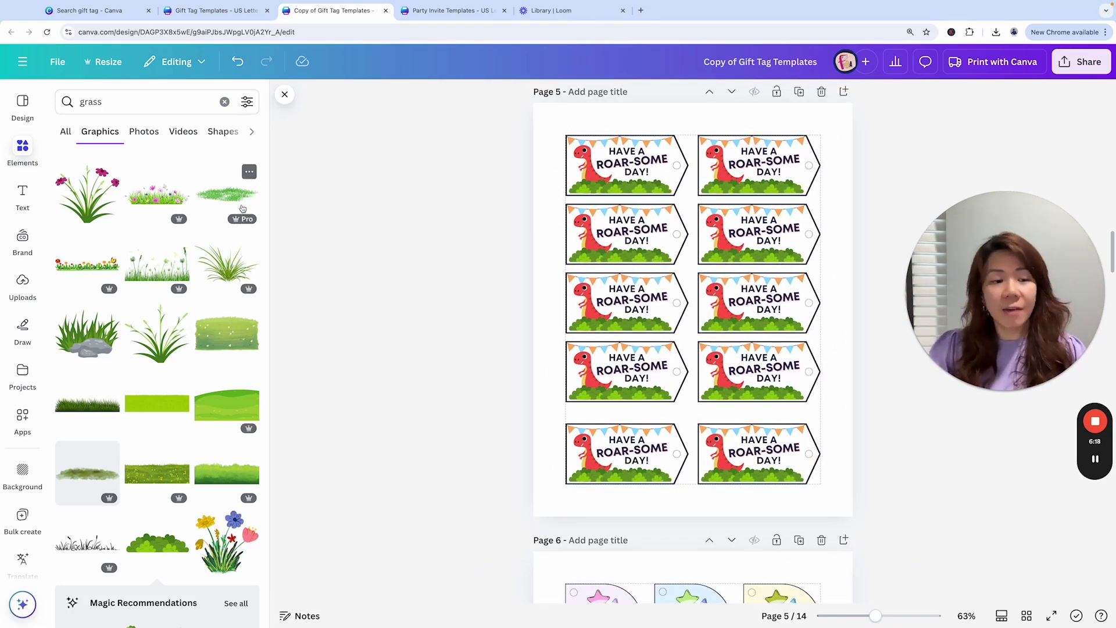
- Hide the page margins and show them again
left_click(57, 61)
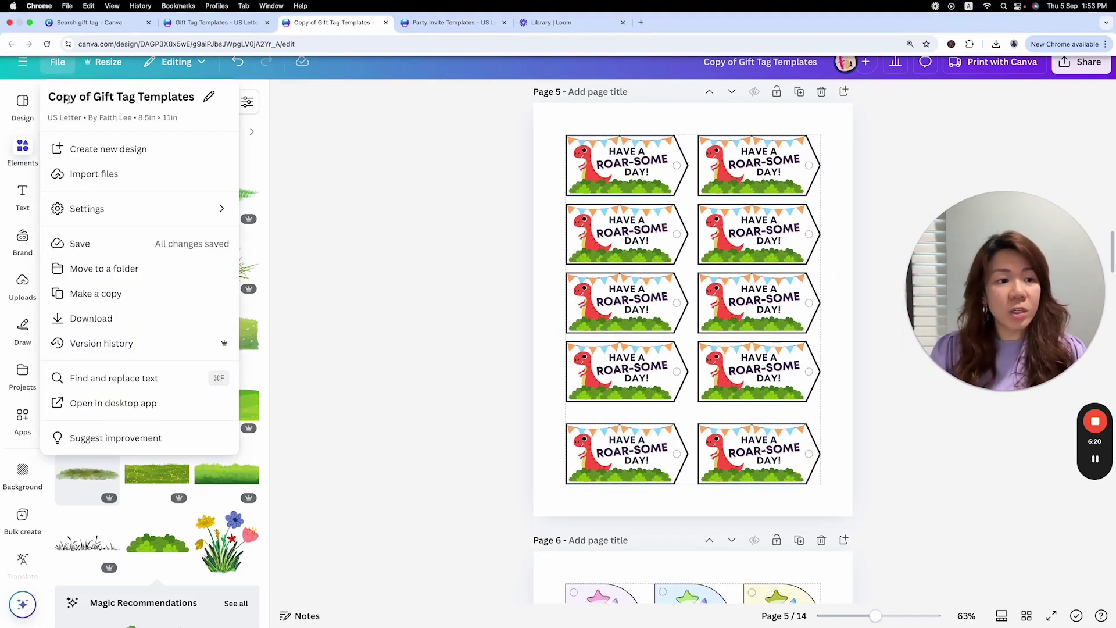
mouse_move(145, 214)
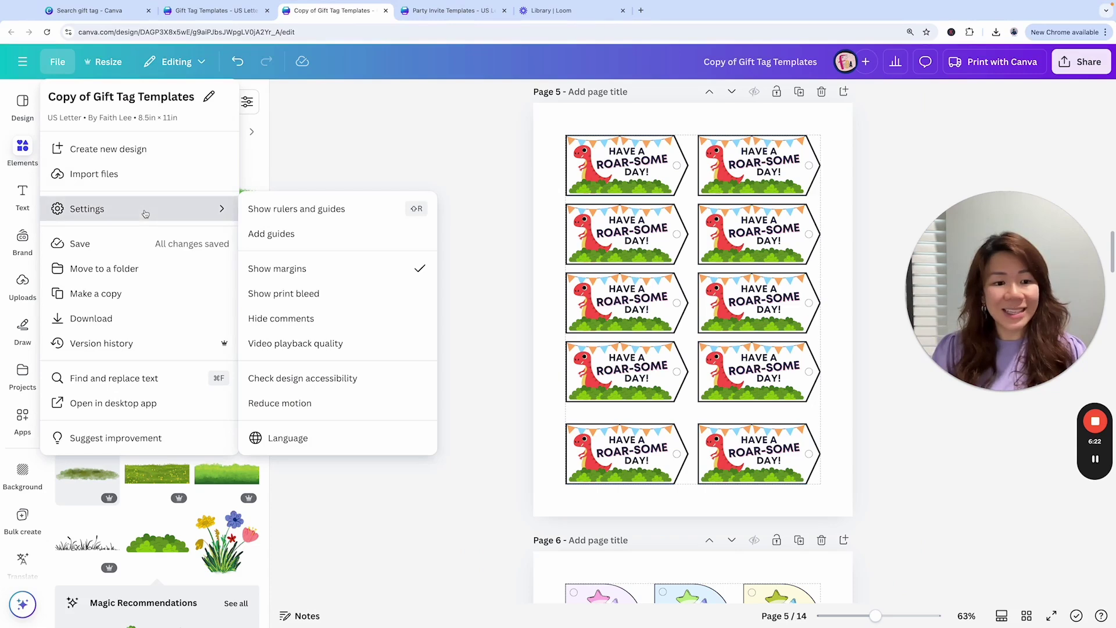
left_click(313, 276)
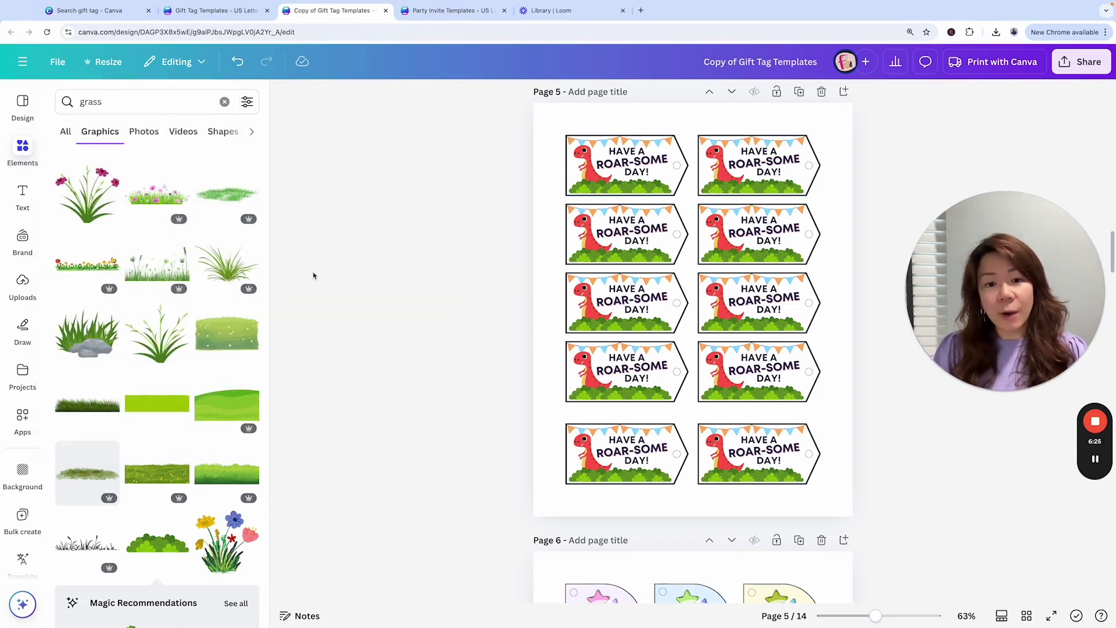
left_click(58, 61)
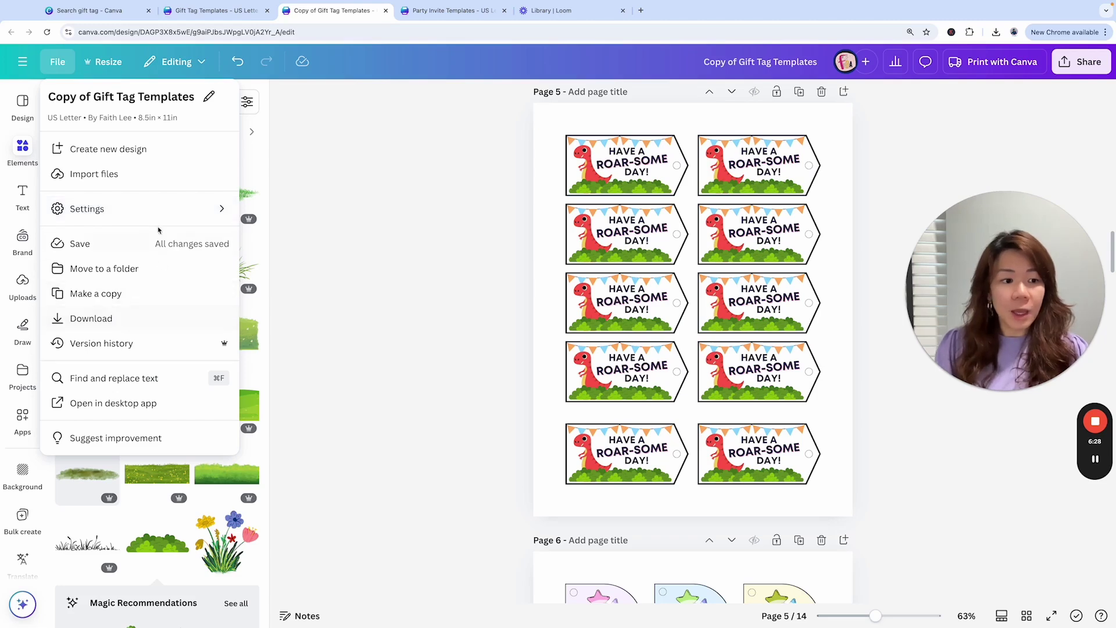
mouse_move(158, 218)
left_click(291, 270)
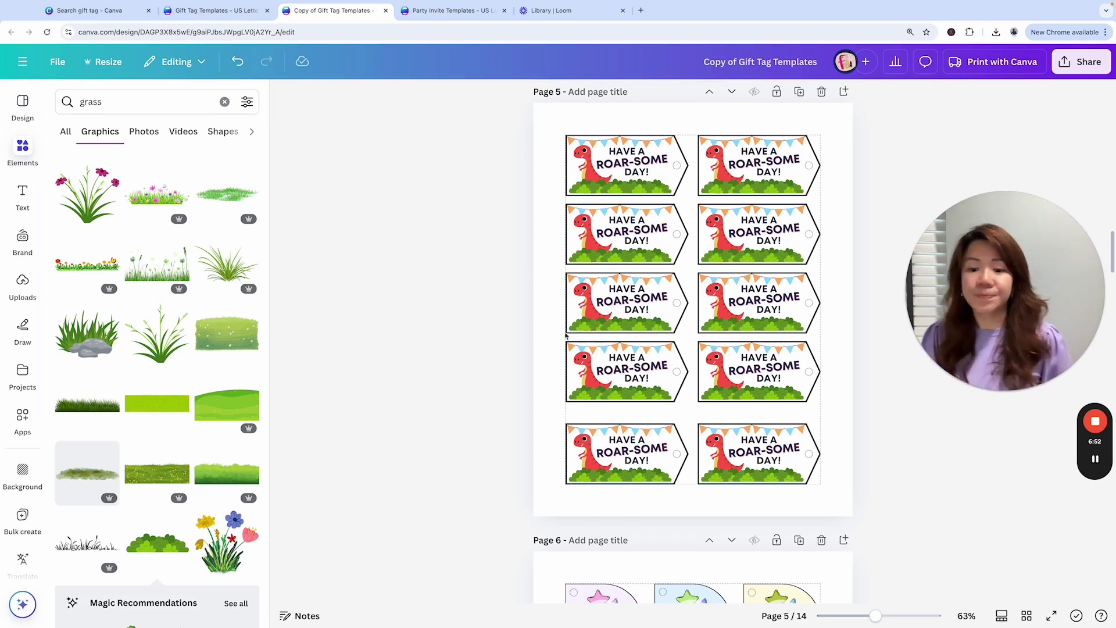
- Select all five rows of tags on page 5 and space them evenly vertically
left_click_drag(460, 127, 876, 538)
left_click(803, 97)
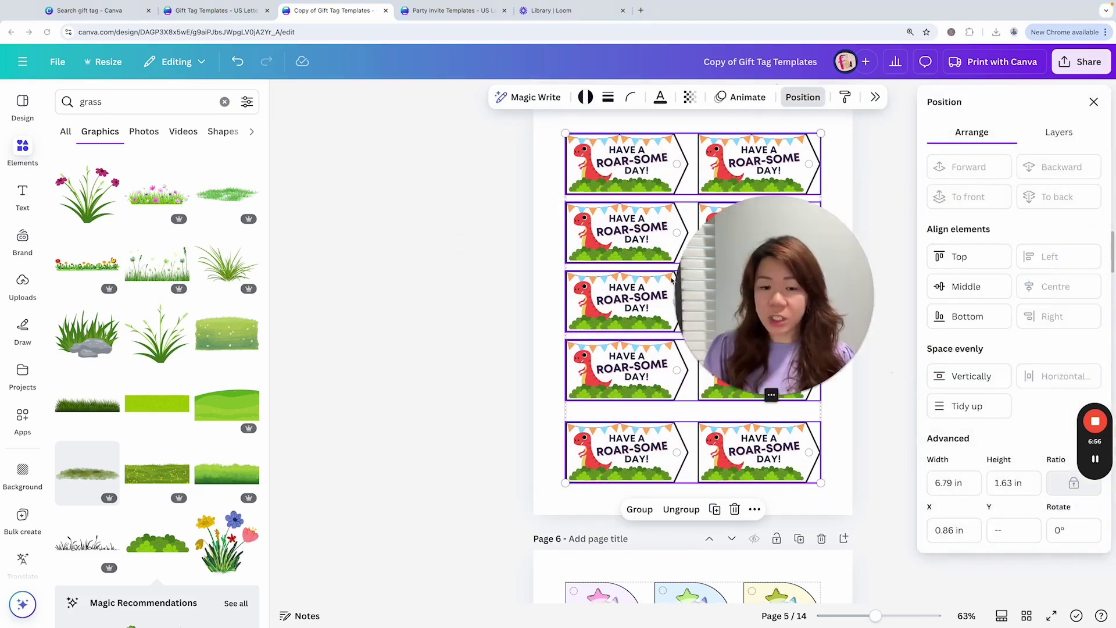
left_click(977, 377)
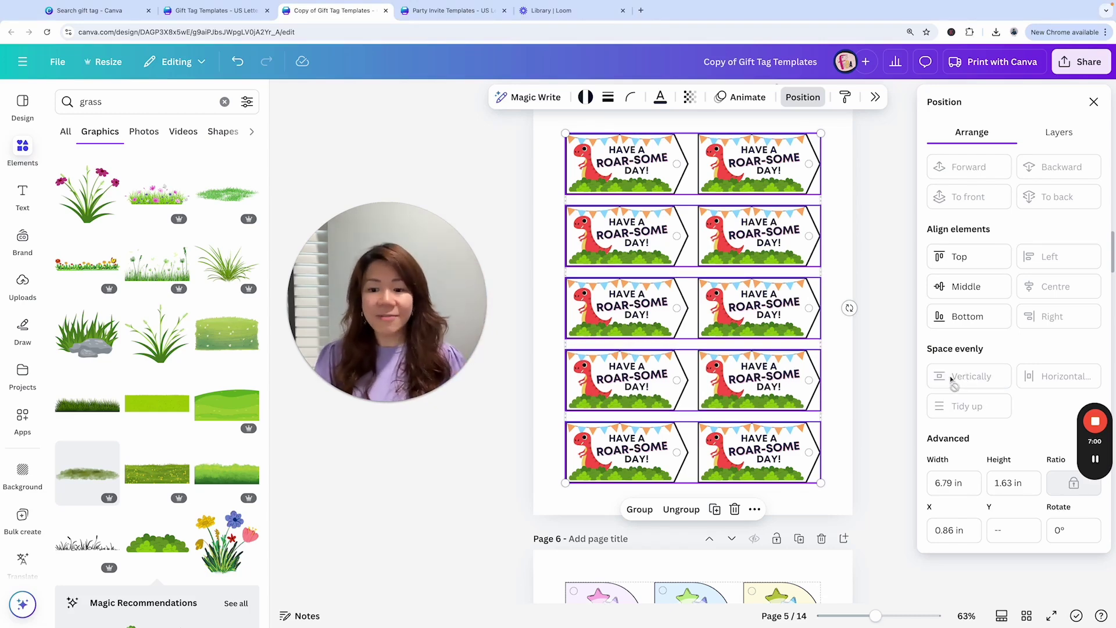
key("Escape")
left_click(889, 370)
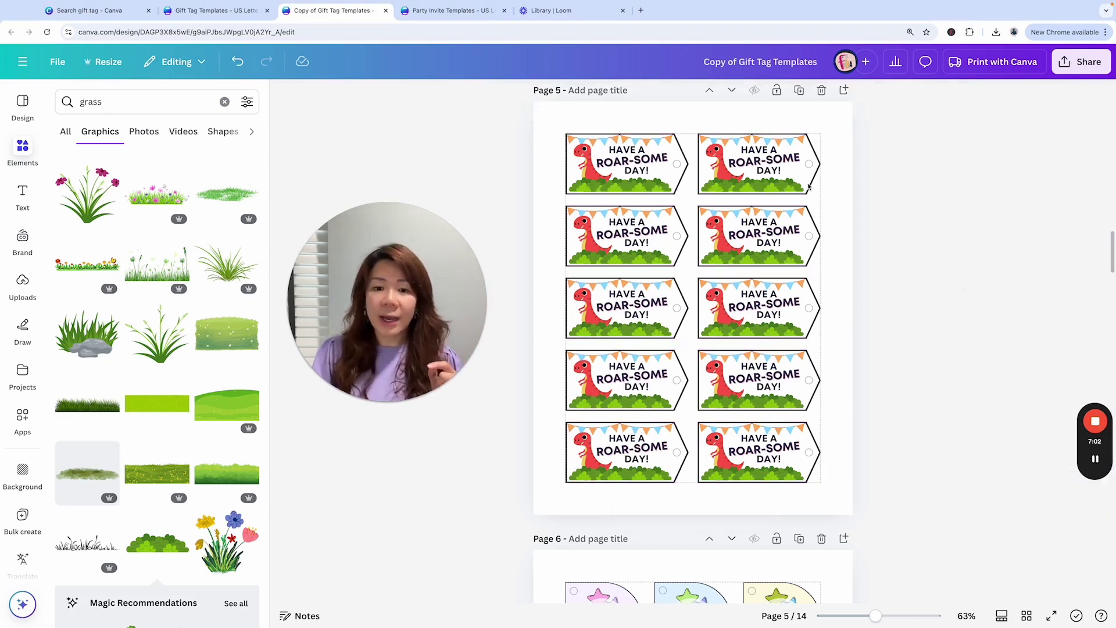
- Move the third and fourth rows of tags on page 5 up so the third row overlaps the second
left_click(634, 244)
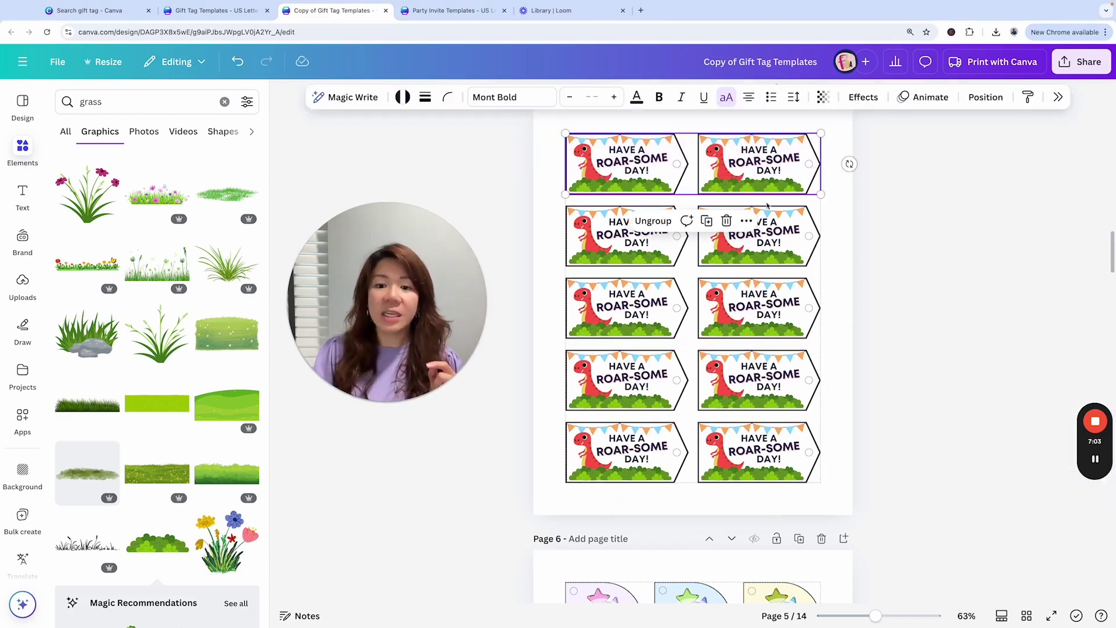
left_click(634, 249)
left_click(927, 238)
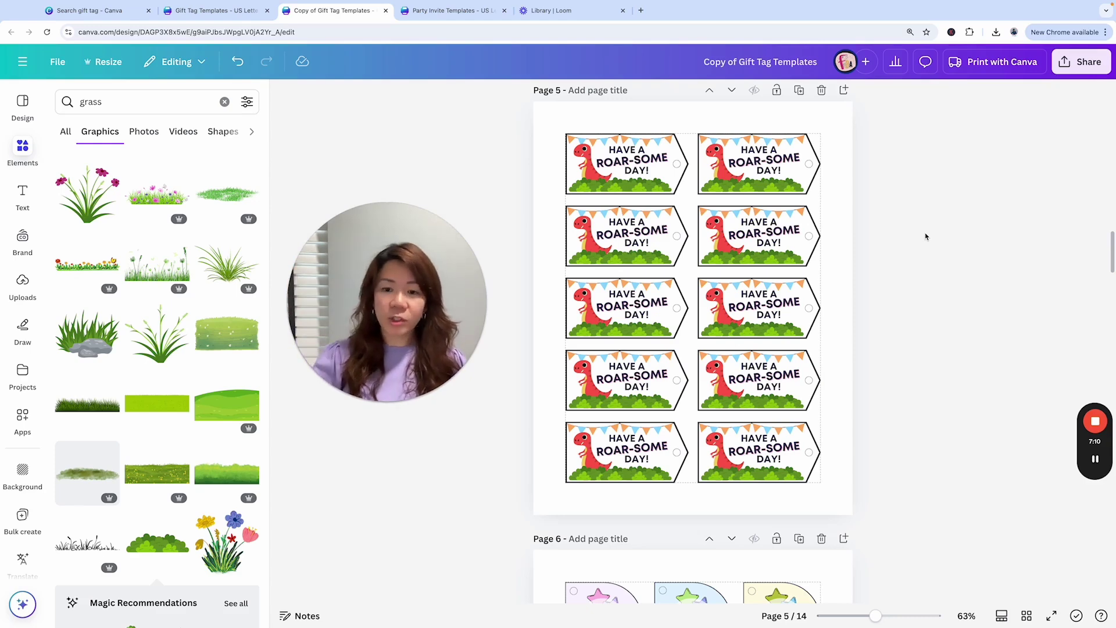
left_click_drag(870, 392, 636, 295)
left_click(929, 327)
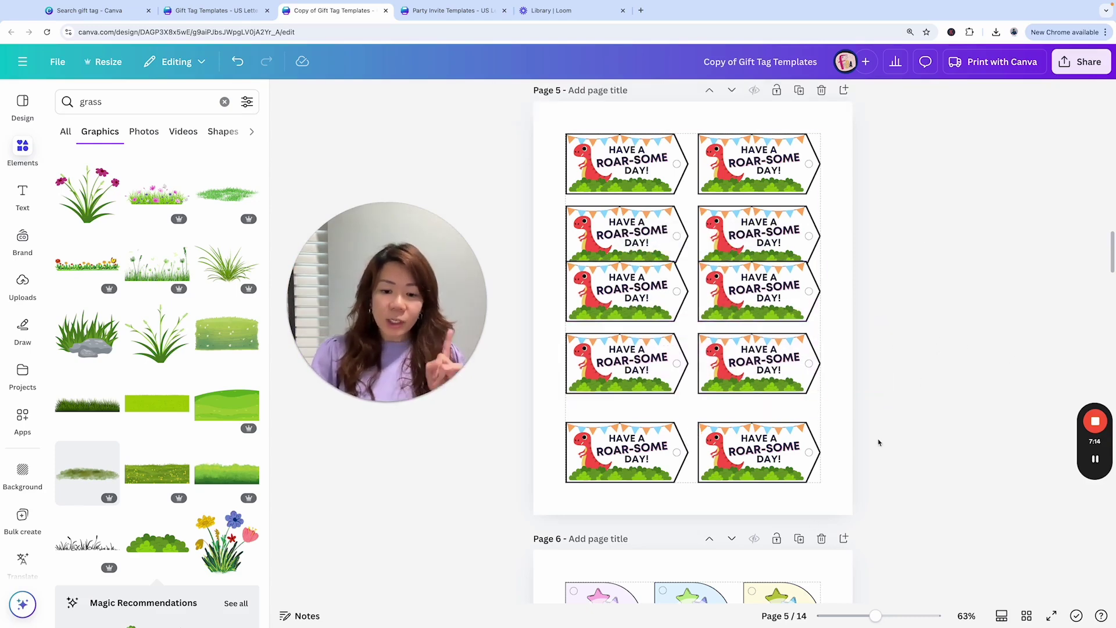
left_click(611, 151)
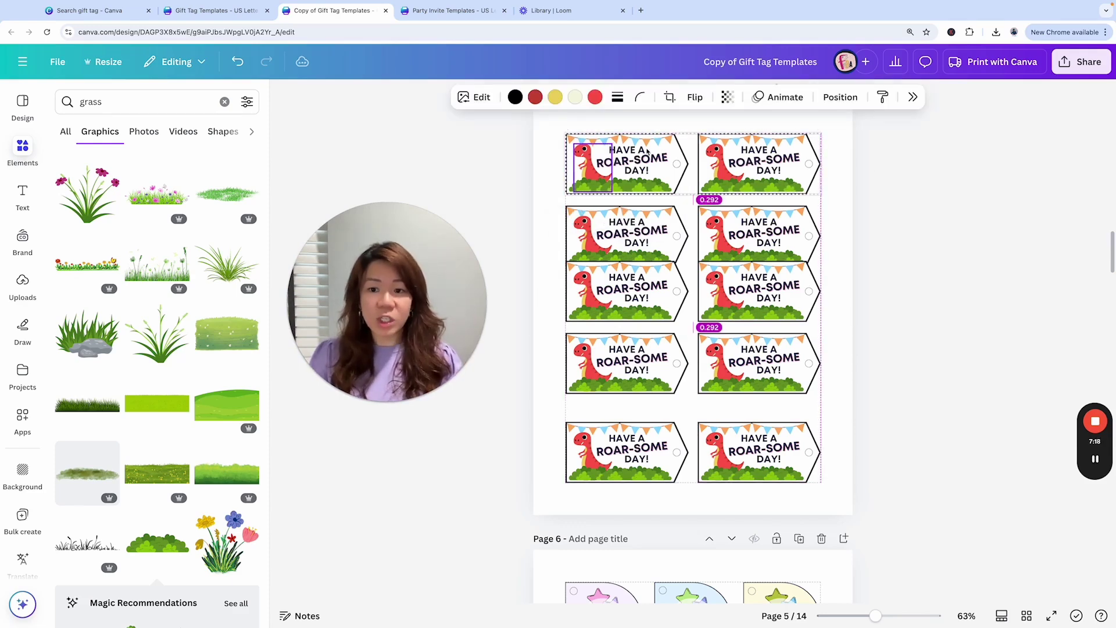
left_click(879, 168)
mouse_move(787, 448)
left_mouse_down()
mouse_move(787, 431)
mouse_move(788, 447)
left_mouse_up()
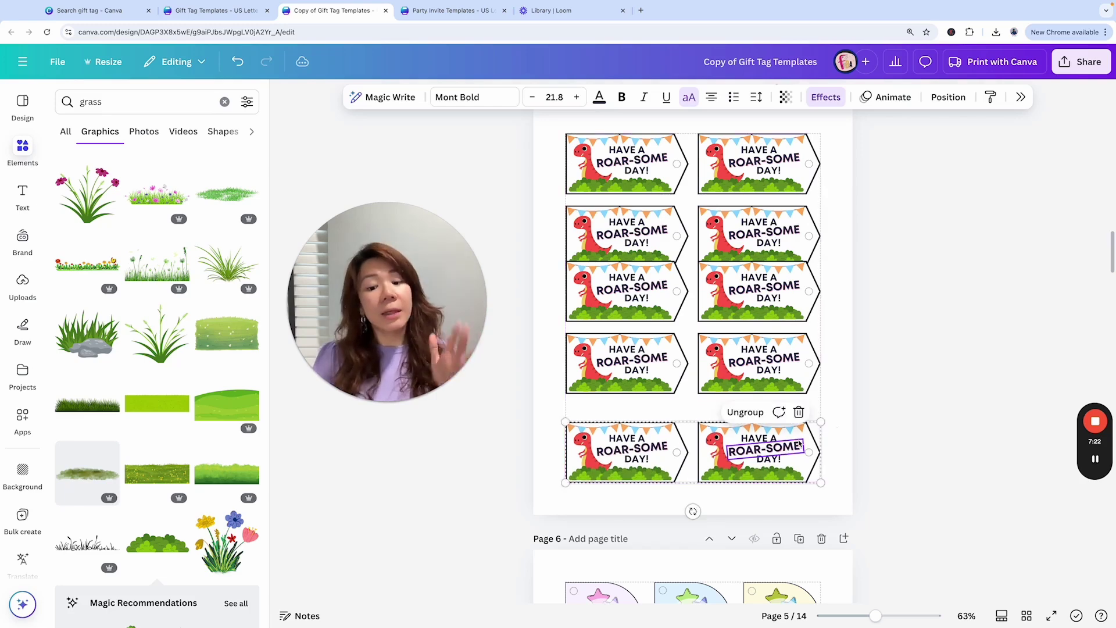
left_click(910, 413)
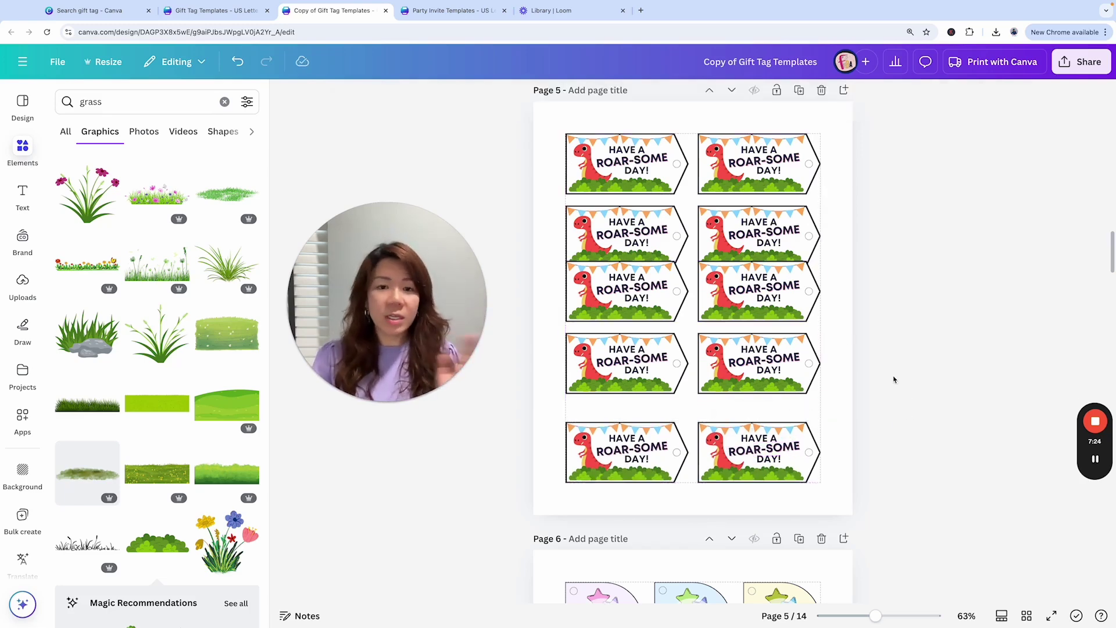
- Select all the rows of tags on page 5 and space them evenly vertically
key("ctrl+a")
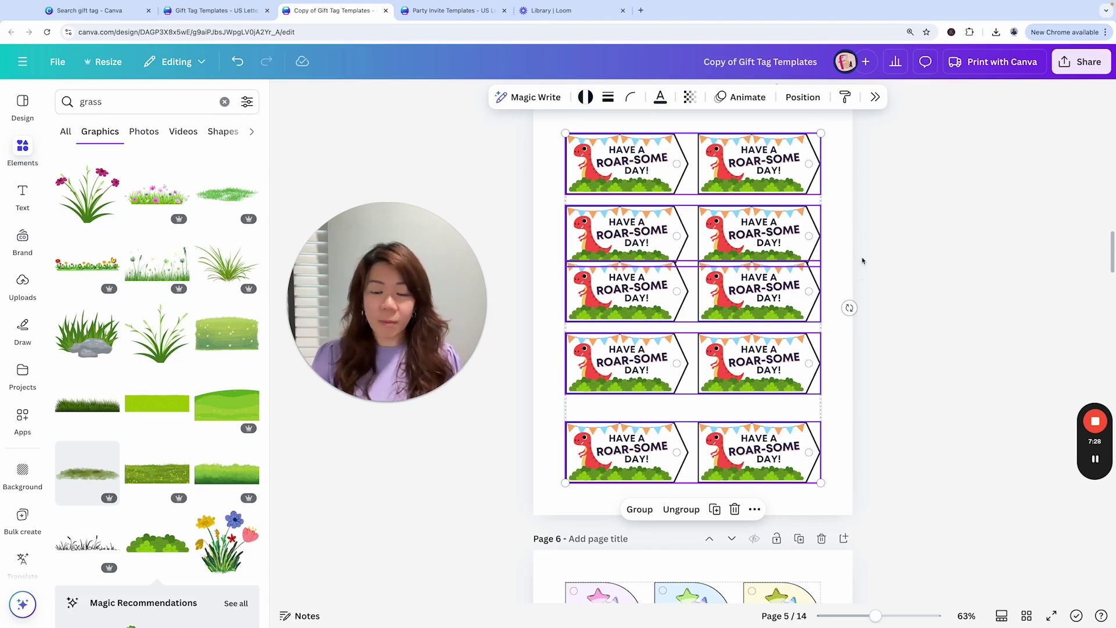
left_click(803, 97)
left_click(957, 378)
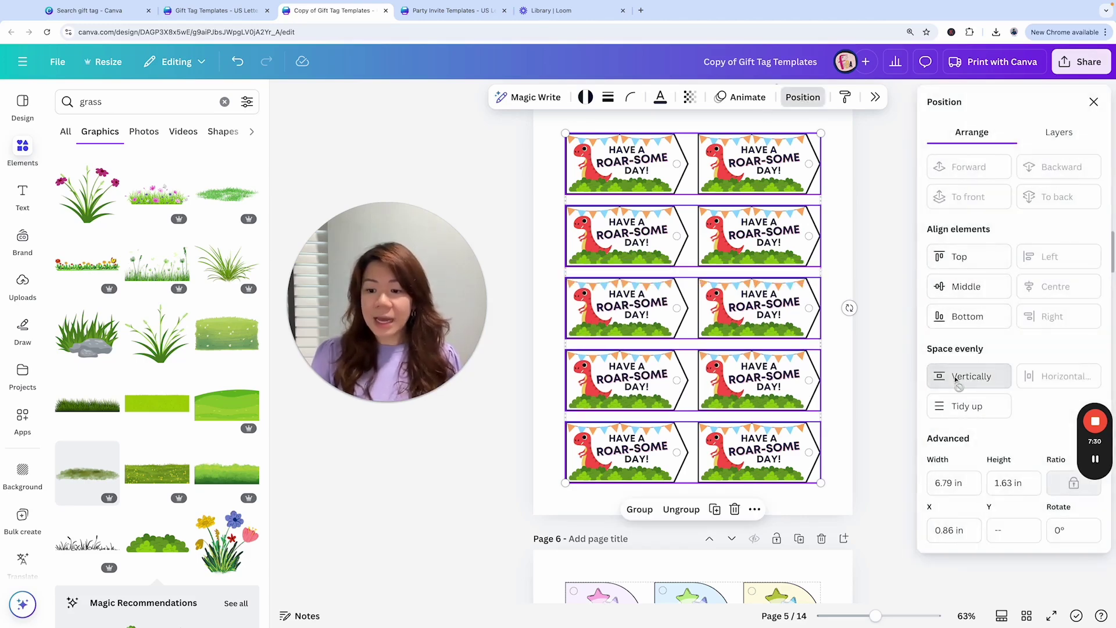
left_click(851, 328)
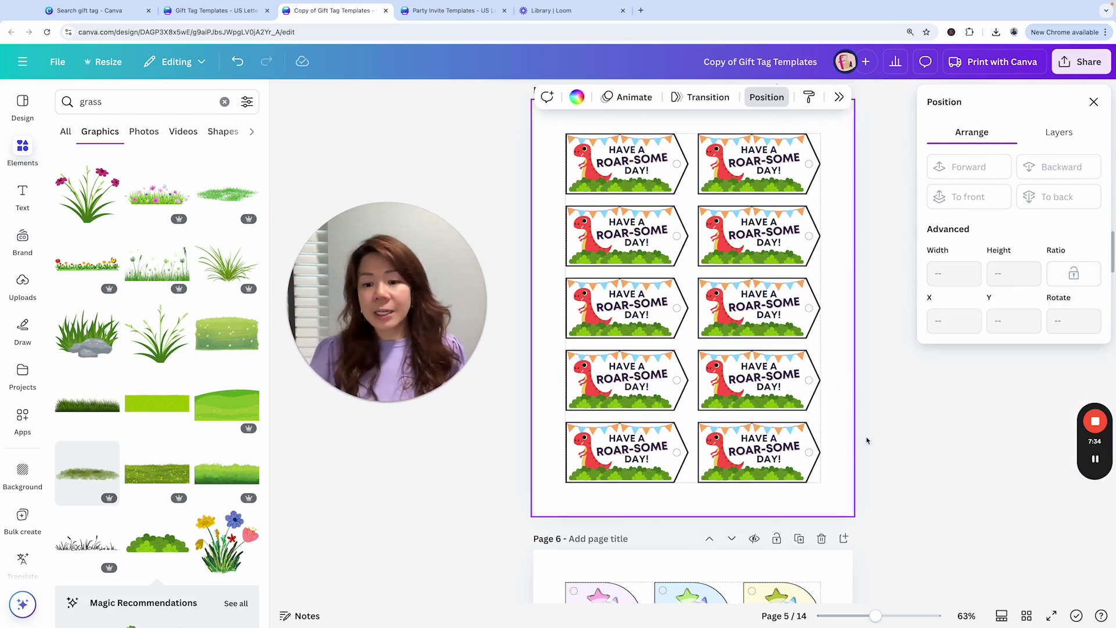
- Move the three middle rows of tags up and slightly left, and move the last row up beneath them
left_click_drag(873, 412, 637, 204)
left_click_drag(800, 406, 795, 377)
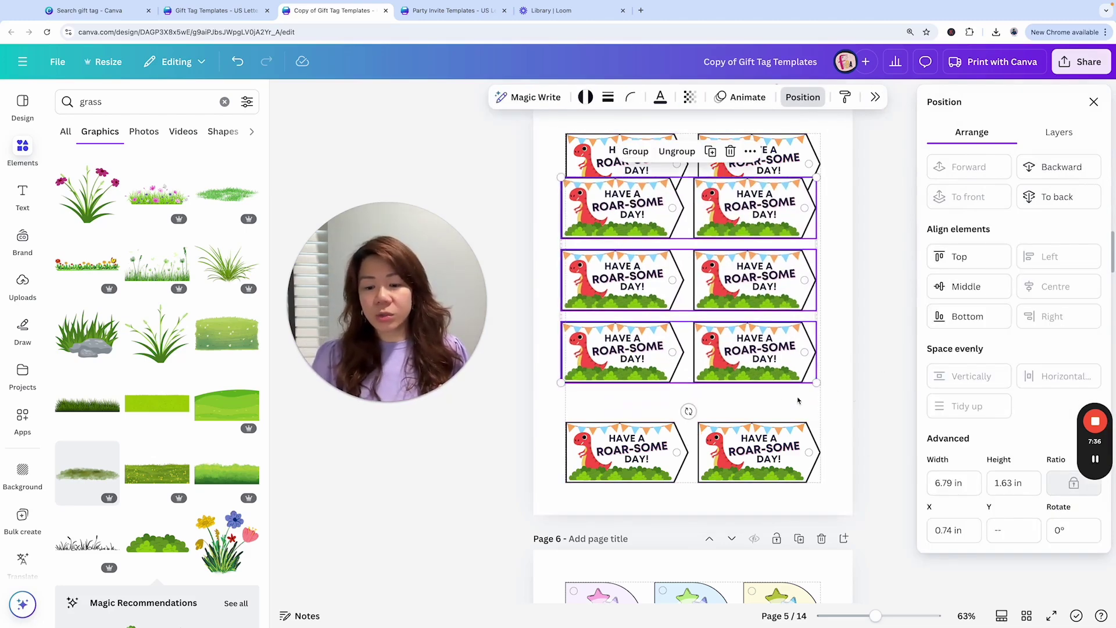
left_click_drag(858, 452, 639, 465)
left_click_drag(755, 453, 756, 426)
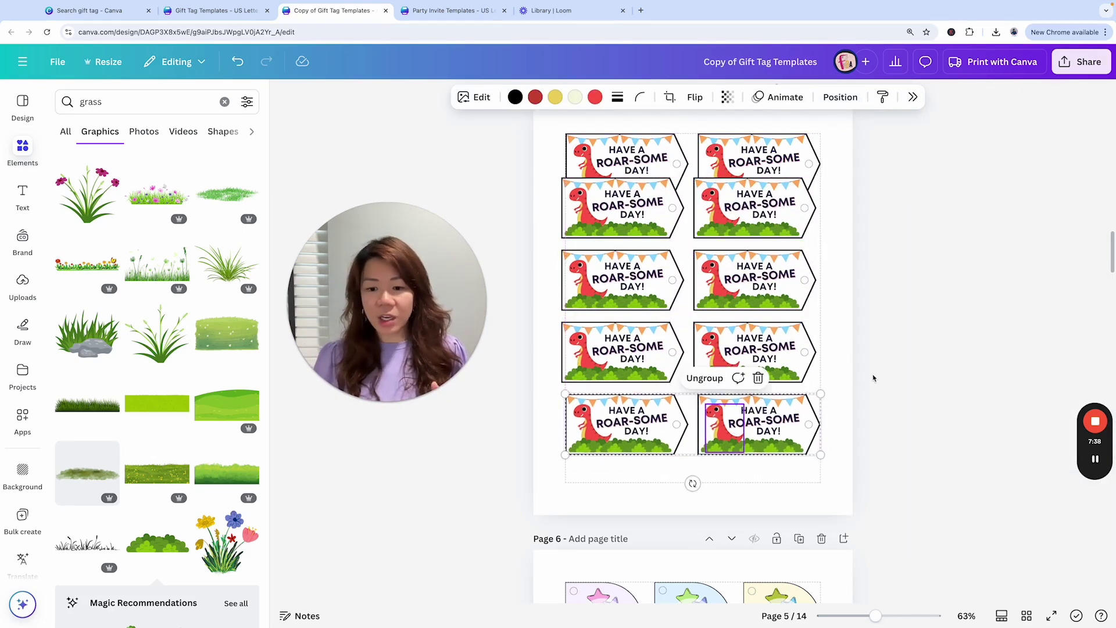
- Distribute all five rows of tags evenly in the vertical direction between the first and last rows
left_click(474, 107)
key("ctrl+a")
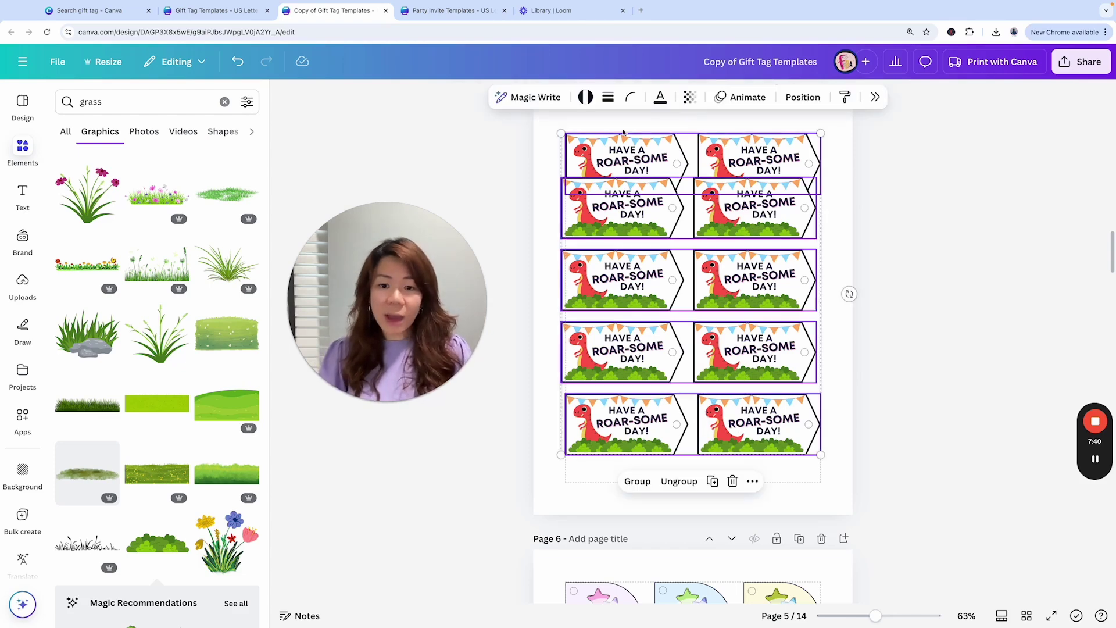
left_click(803, 97)
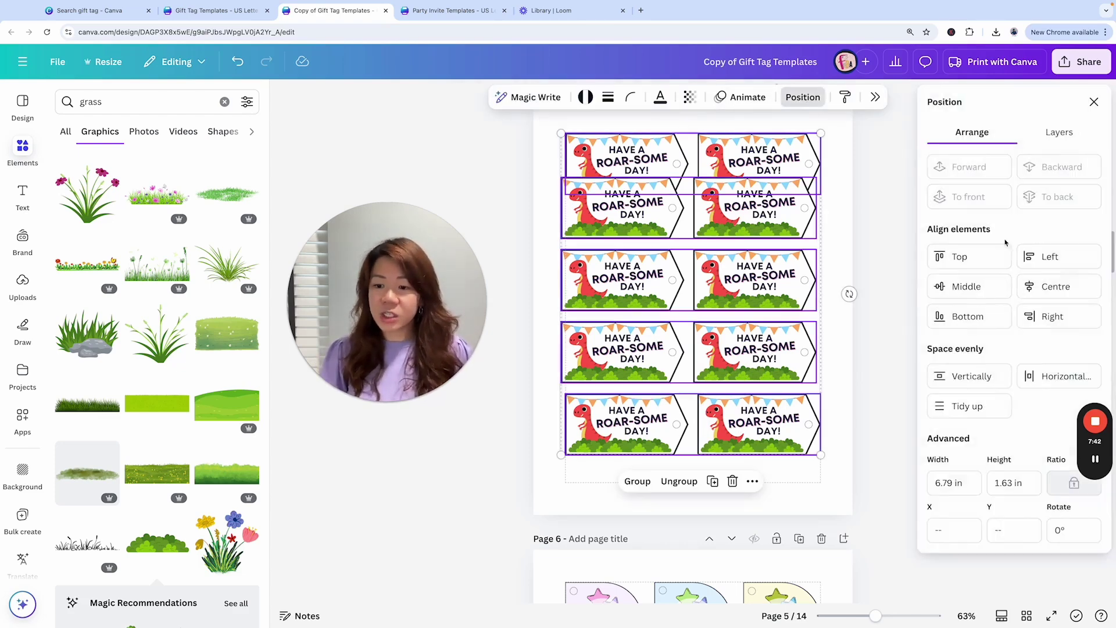
left_click(968, 377)
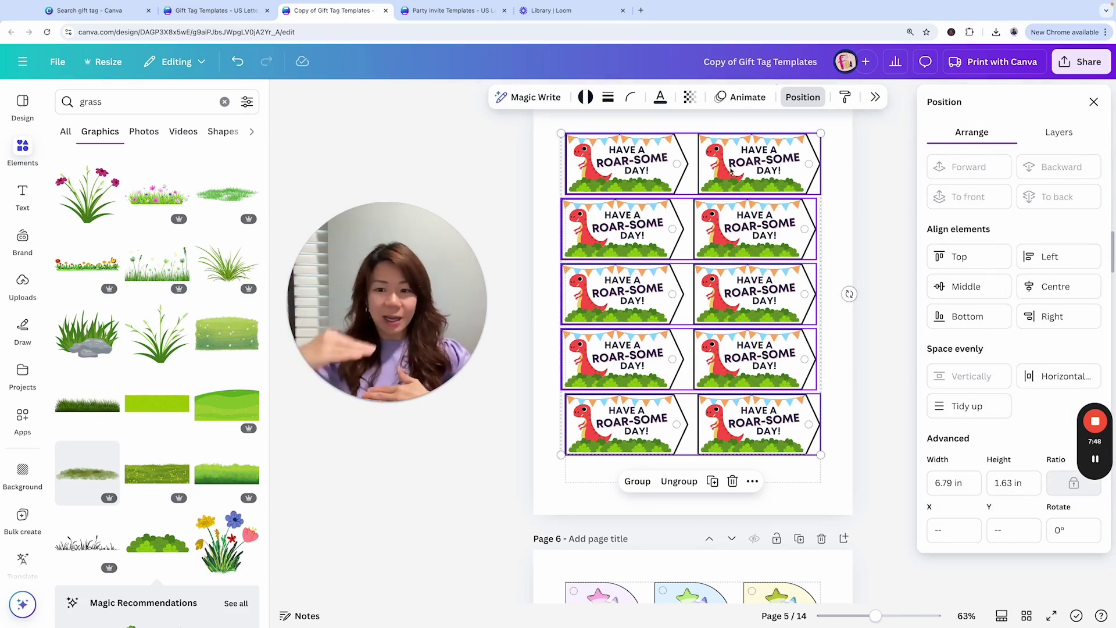
- Tidy up the five selected rows of tags so their side edges line up, and deselect them
left_click_drag(877, 617, 884, 616)
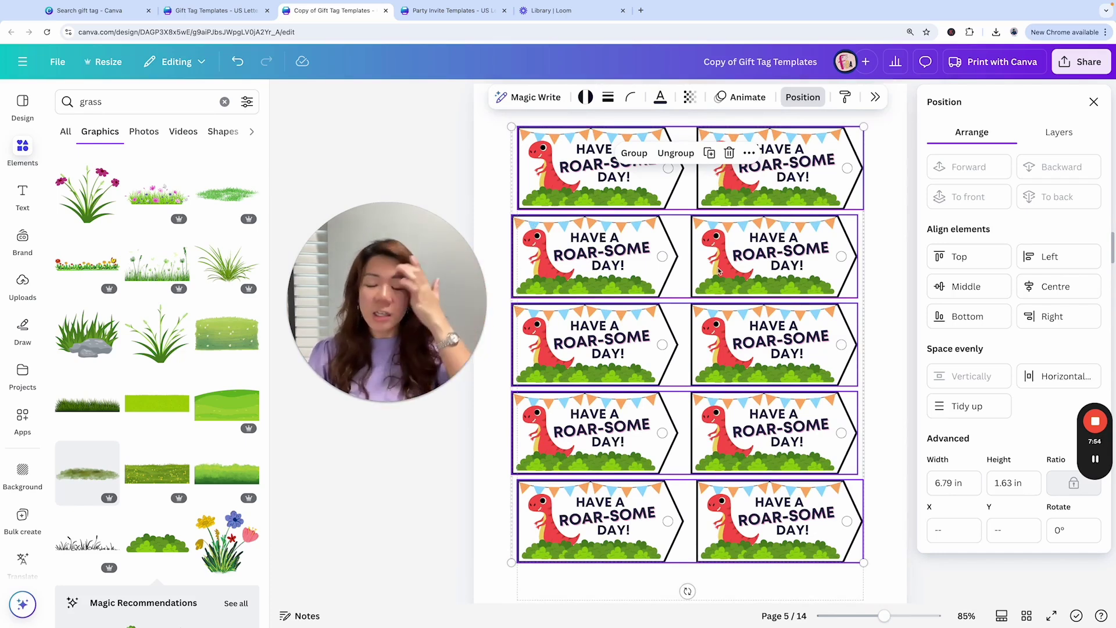
left_click(955, 407)
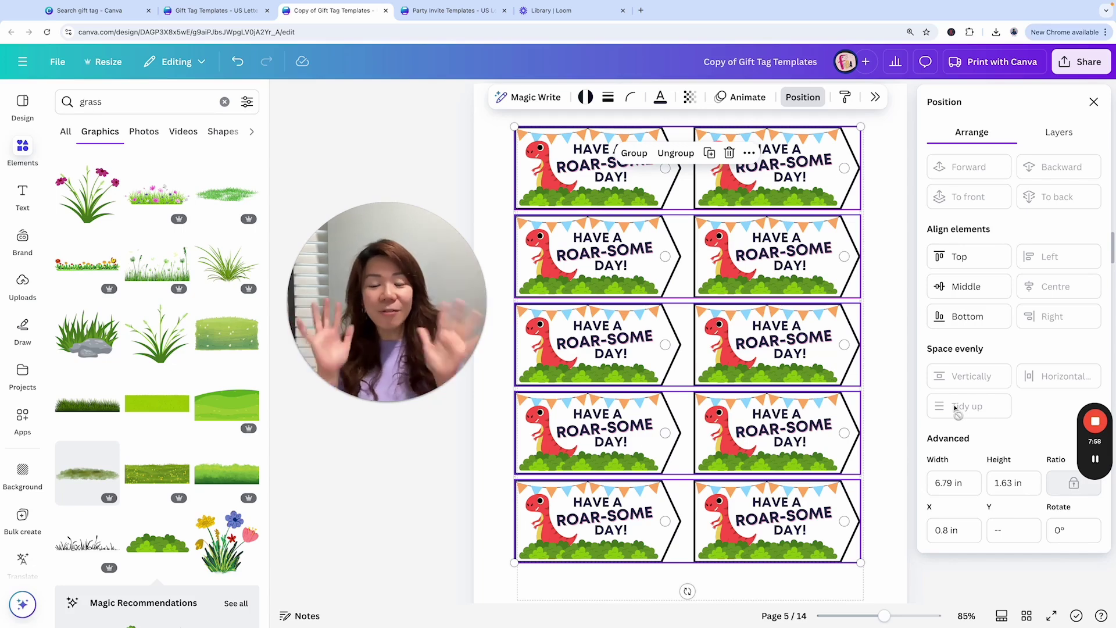
left_click(1093, 102)
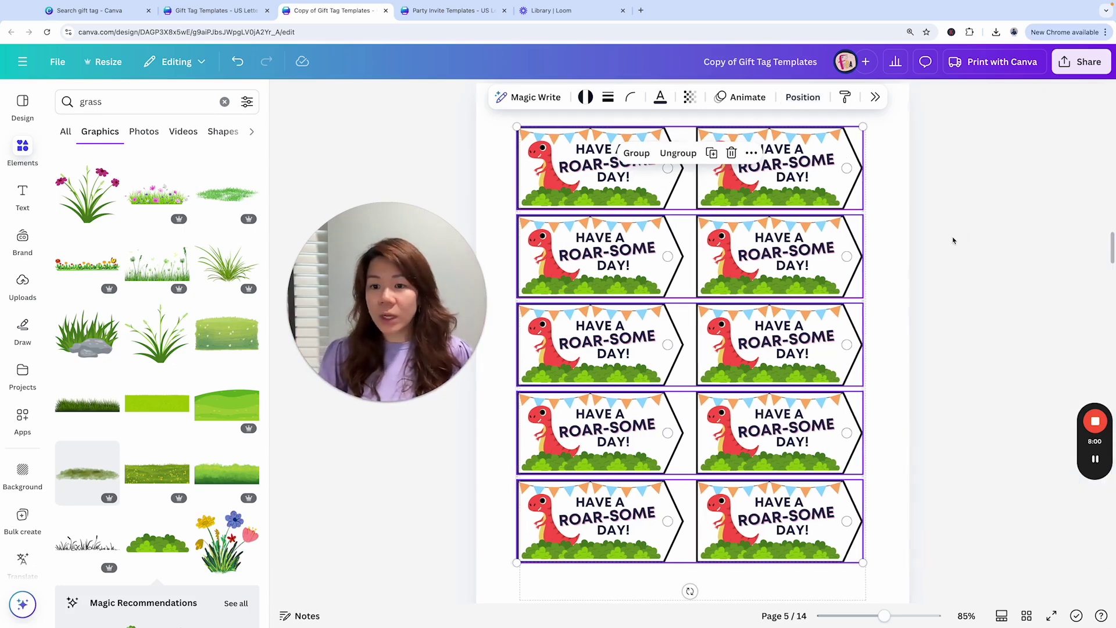
scroll(957, 236, "down", 2)
left_click(961, 228)
scroll(917, 454, "down", 3)
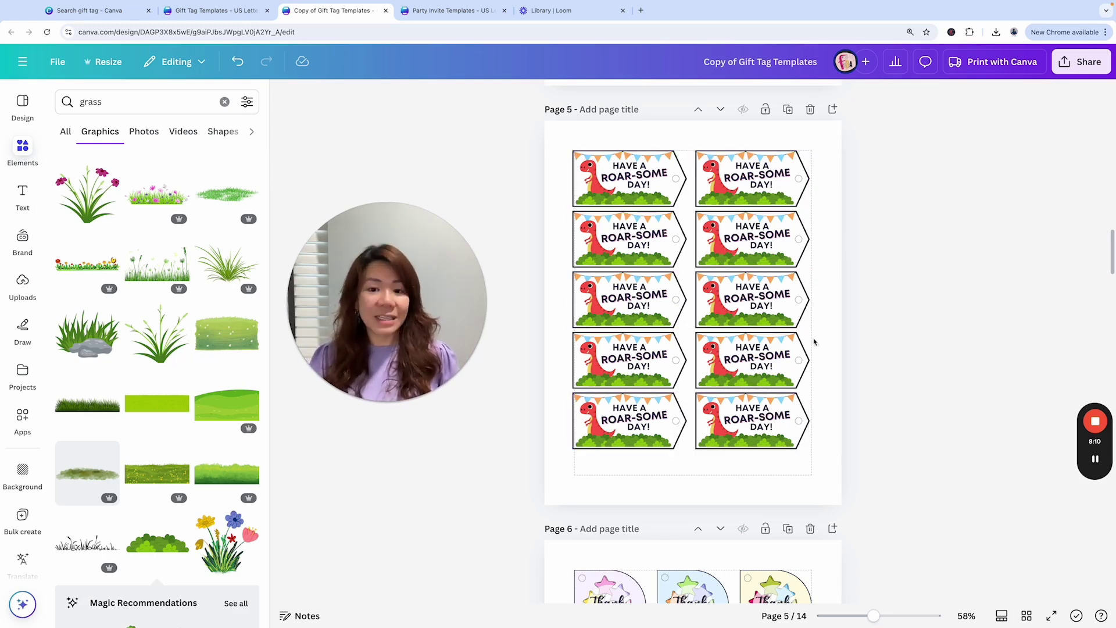
- Move the last row of tags down to the bottom margin and shift the other four rows right onto the left margin
scroll(894, 369, "down", 1)
left_click_drag(768, 421, 770, 448)
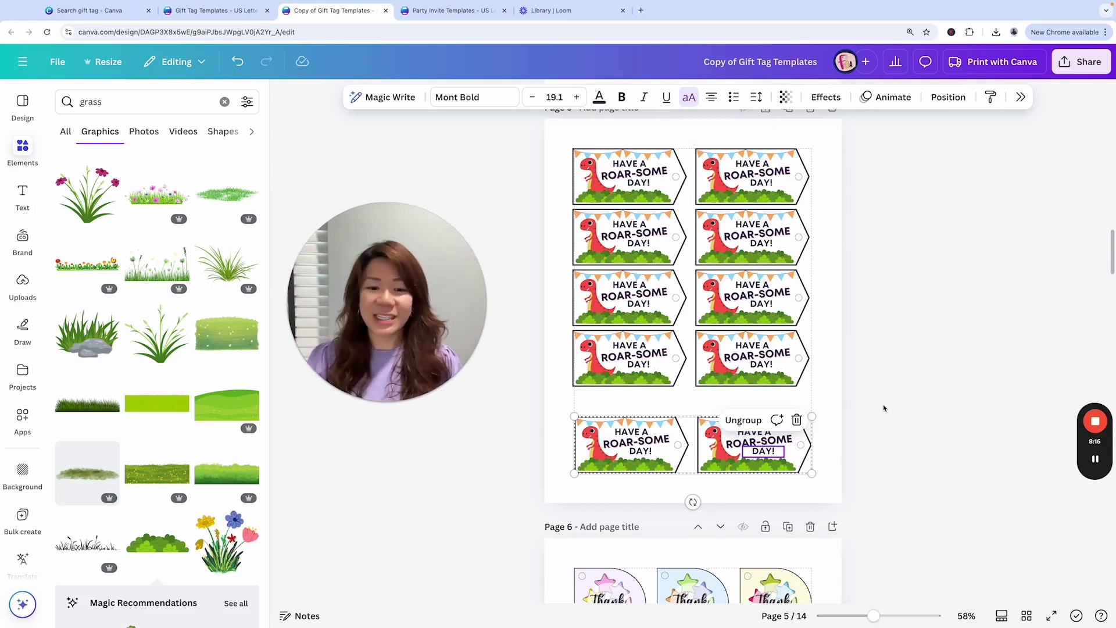
left_click_drag(605, 181, 608, 179)
left_click_drag(837, 401, 730, 250)
left_click(887, 271)
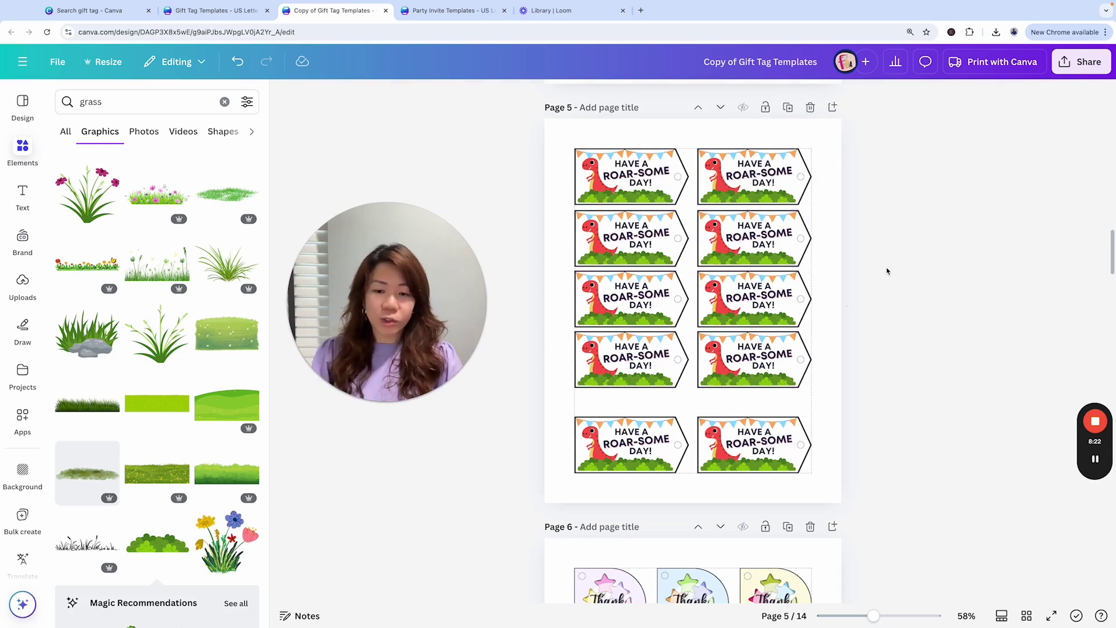
- Space all five realigned rows of tags evenly vertically within the page margins and deselect them
key("ctrl+a")
left_click(802, 97)
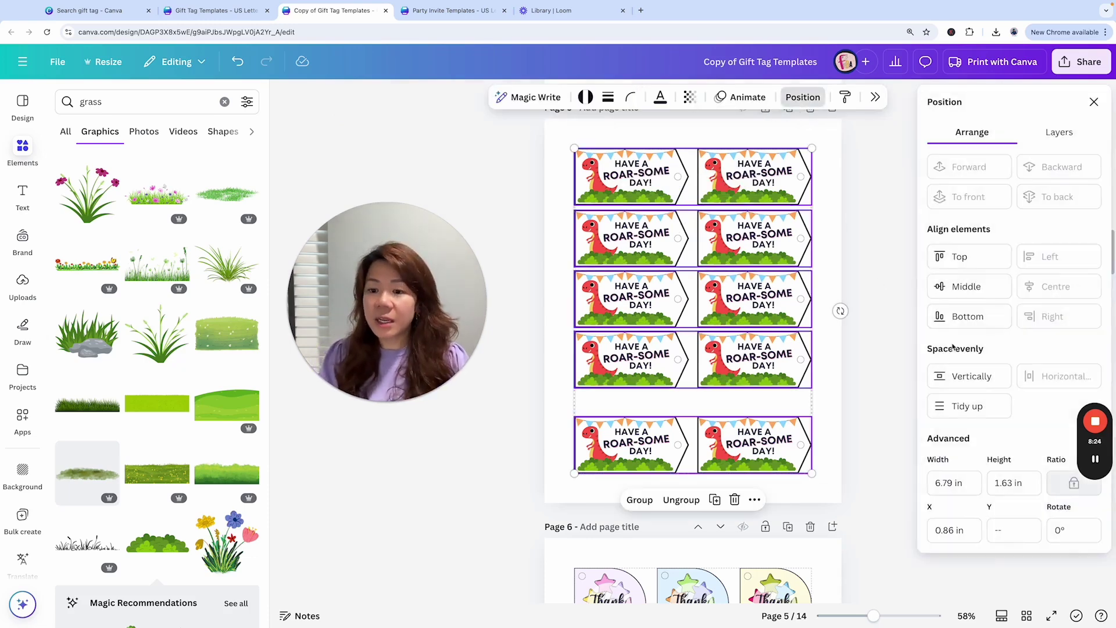
left_click(966, 379)
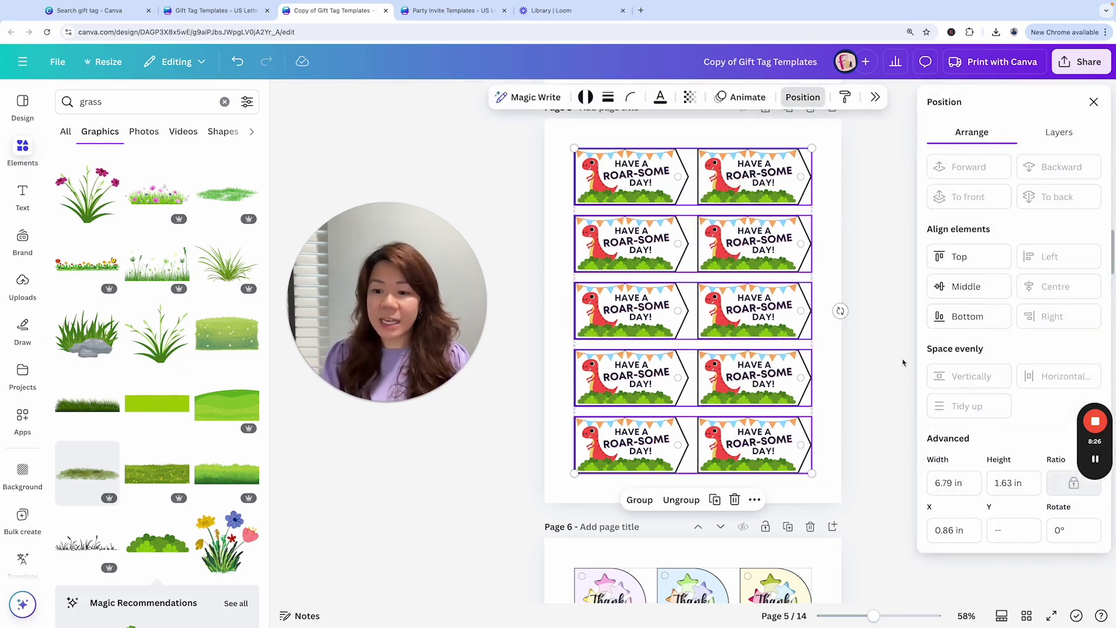
left_click(903, 363)
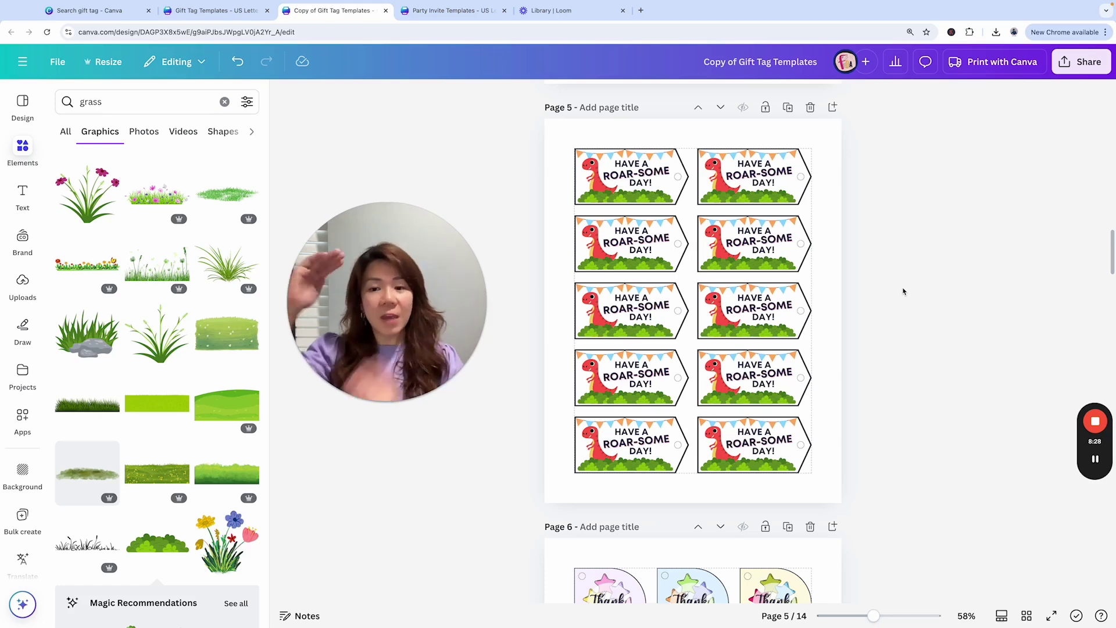
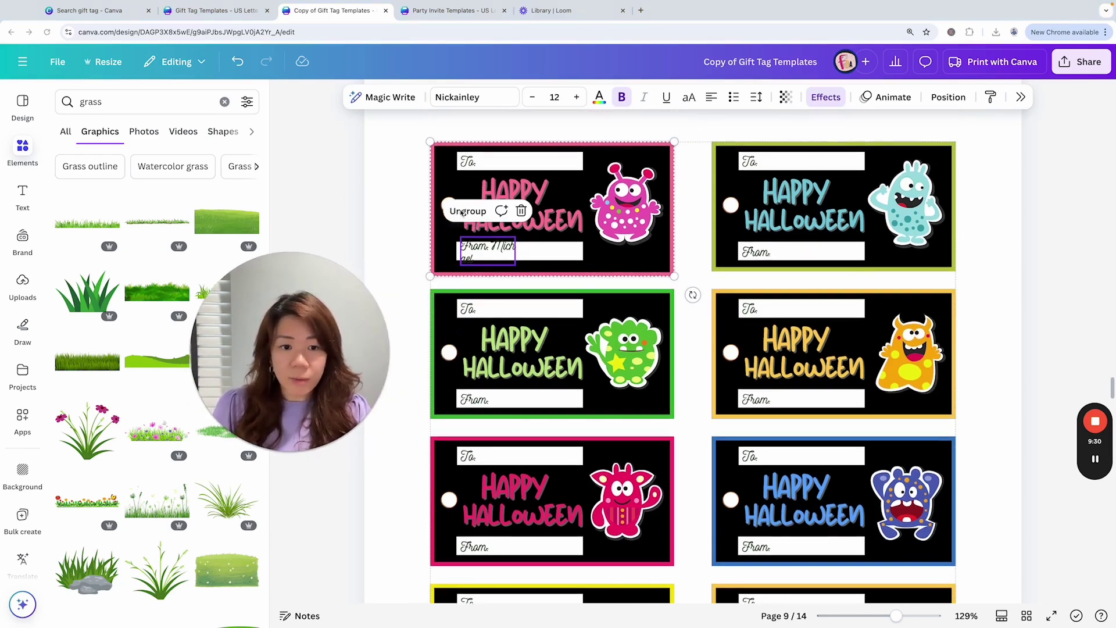
- Ungroup the pink Halloween tag on page 9 and widen its From text box so the name fits on one line
left_click(468, 211)
left_click(516, 251)
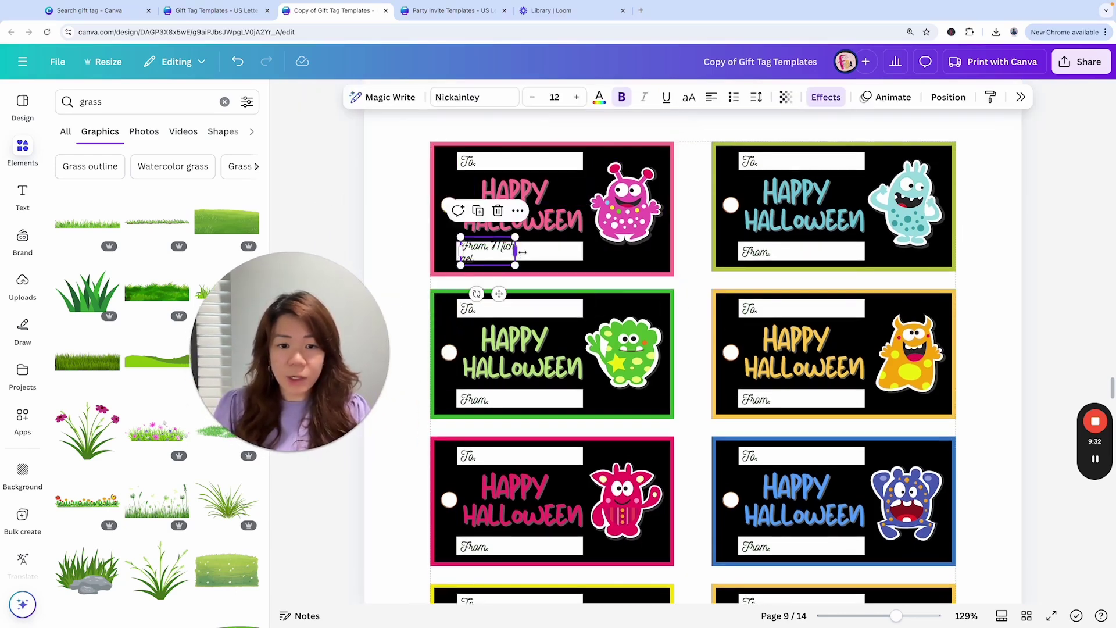
left_click_drag(522, 251, 576, 251)
left_click(1026, 230)
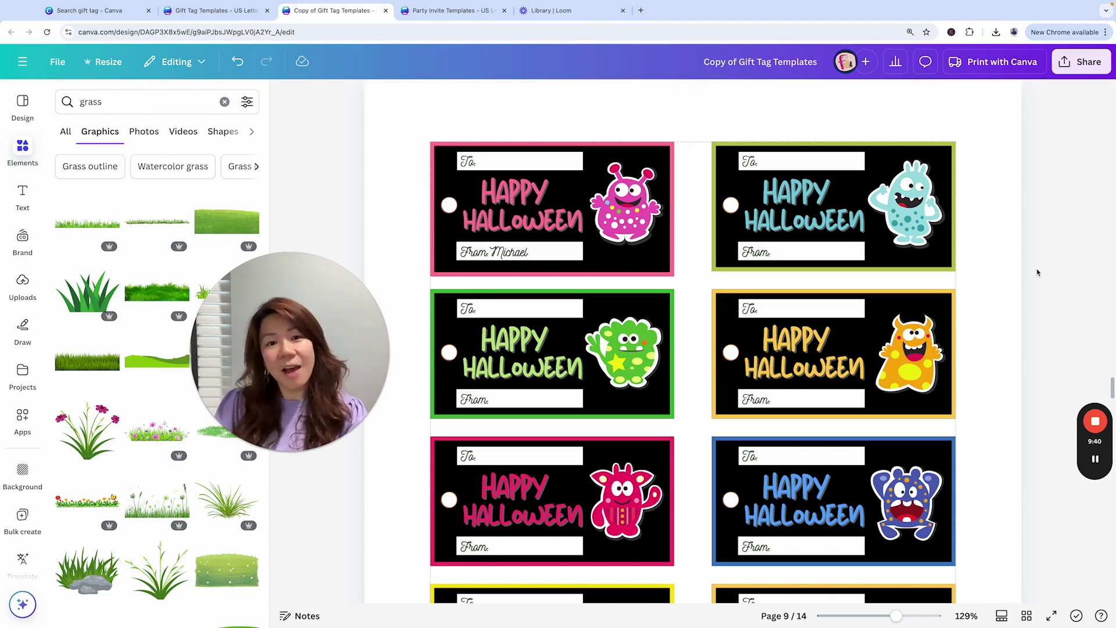
left_click(493, 257)
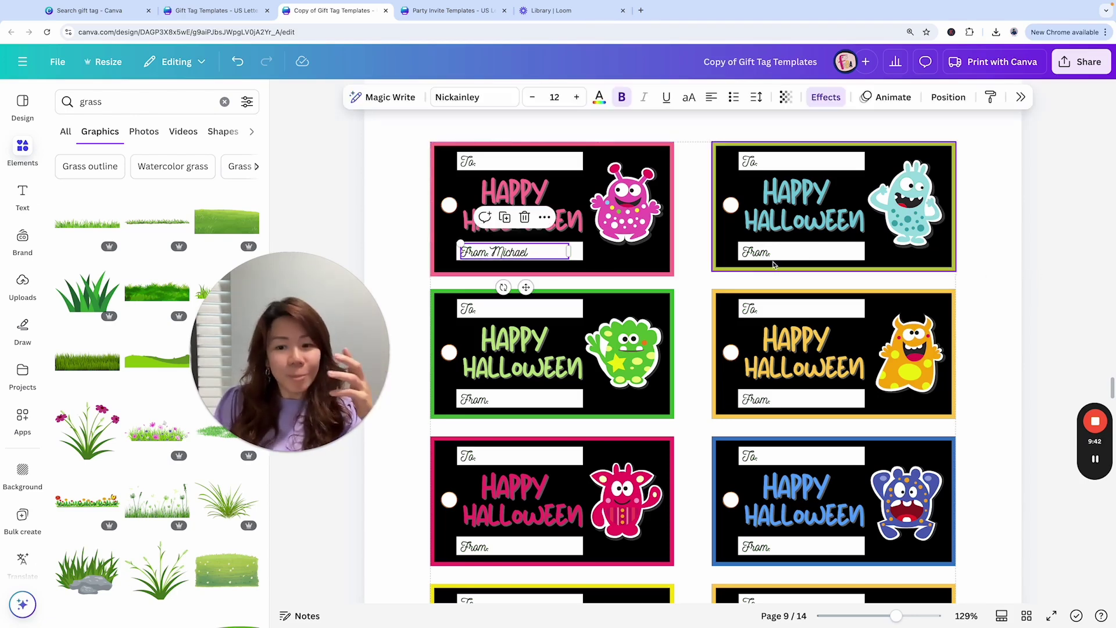
left_click(812, 251)
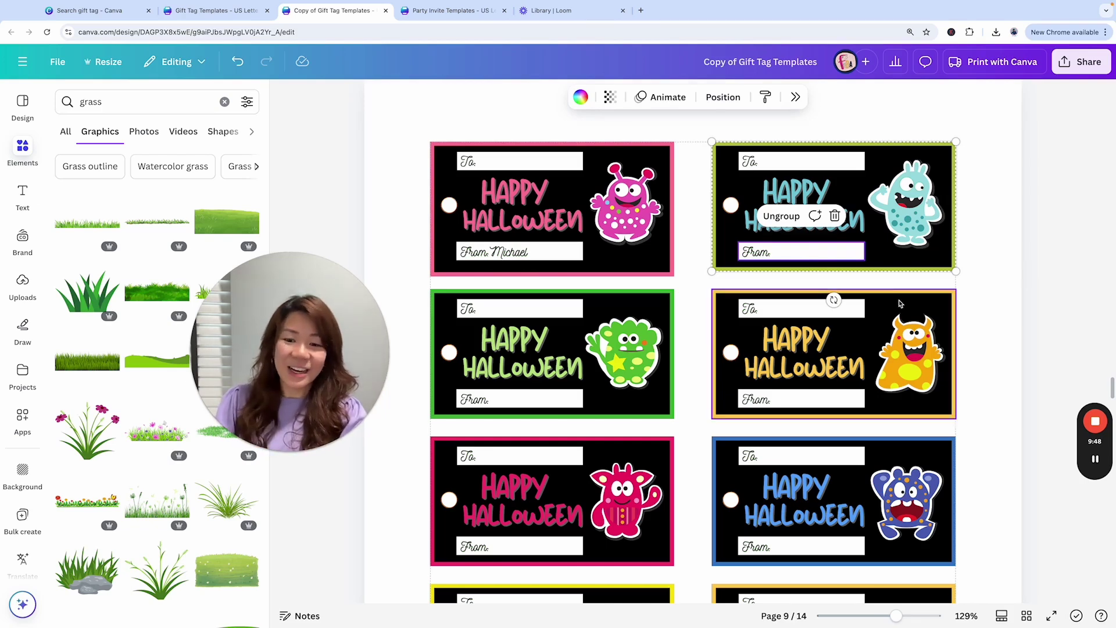
left_click(998, 268)
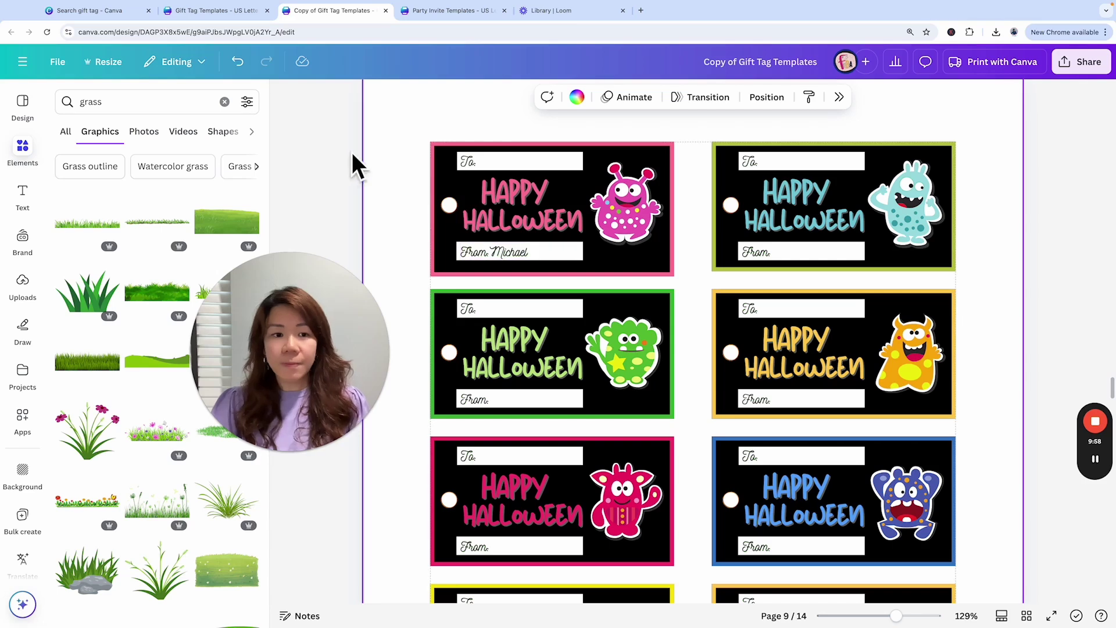
- Undo the text box widening and ungrouping of the pink Halloween tag, and delete the name after From
left_click(236, 63)
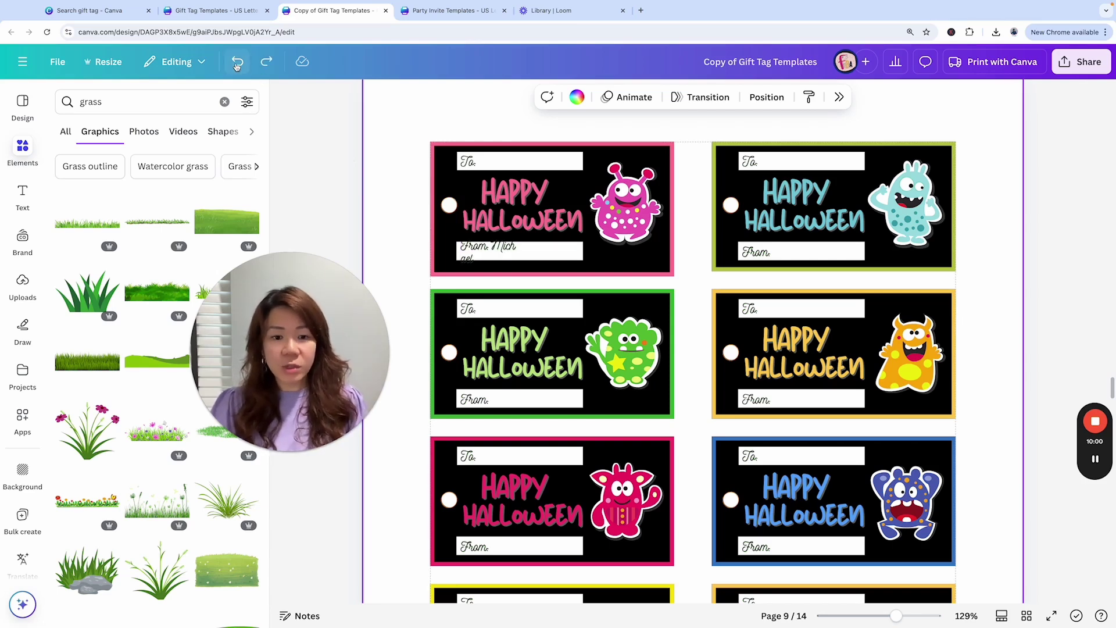
left_click(505, 252)
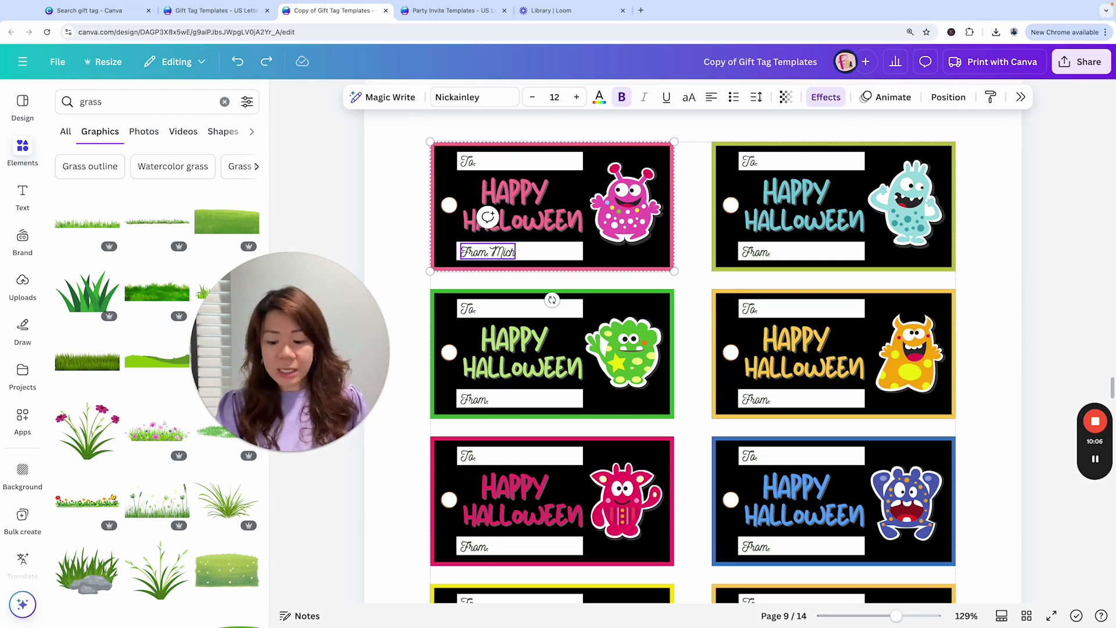
key("BackSpace")
key("BackSpace")
key("BackSpace")
key("BackSpace")
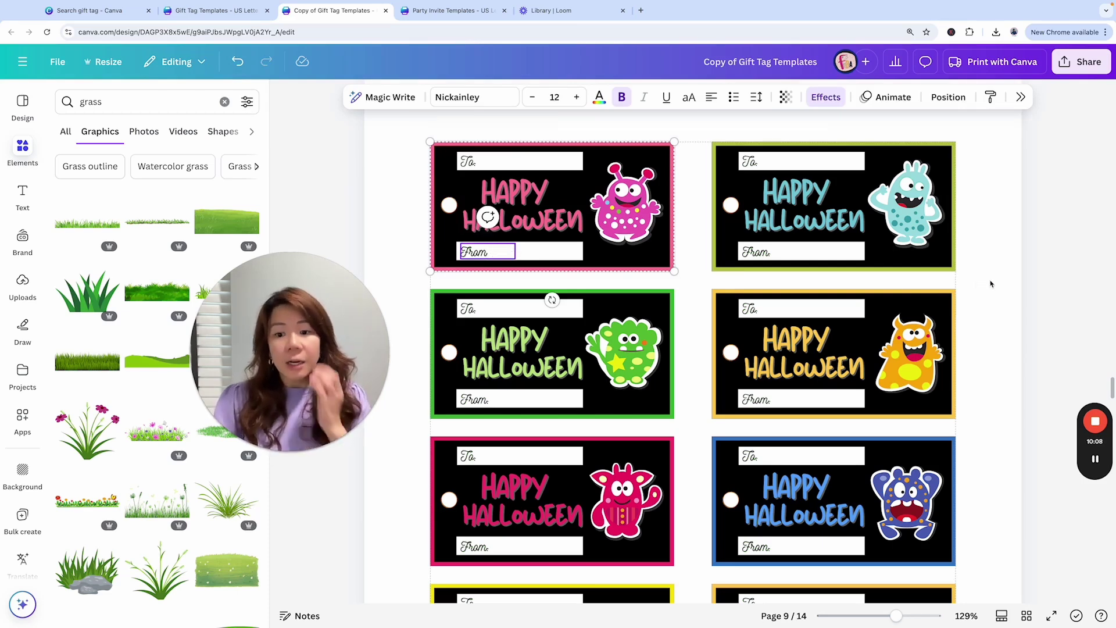
left_click(992, 284)
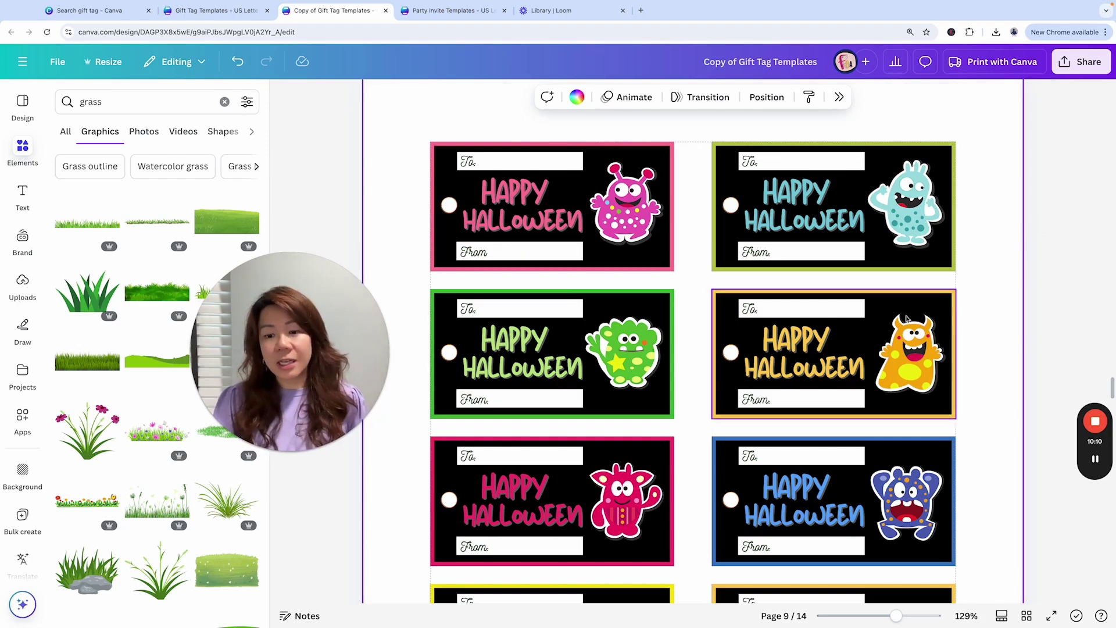
left_click_drag(895, 616, 878, 617)
scroll(909, 518, "down", 2)
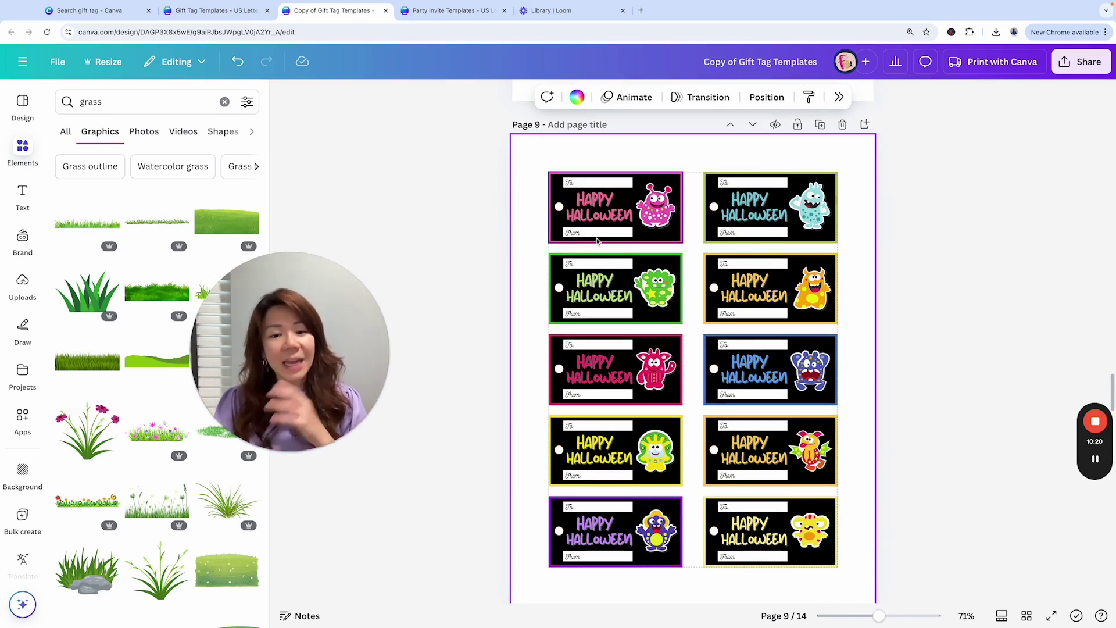
left_click(561, 234)
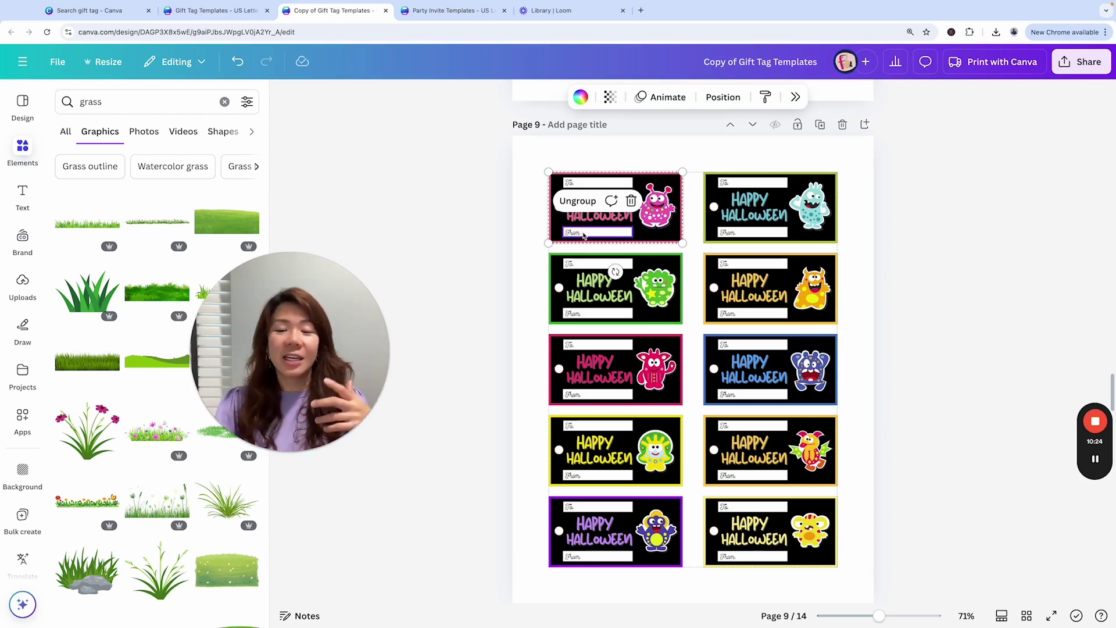
- Deselect the pink tag and duplicate page 9 with the Halloween tags
left_click(913, 285)
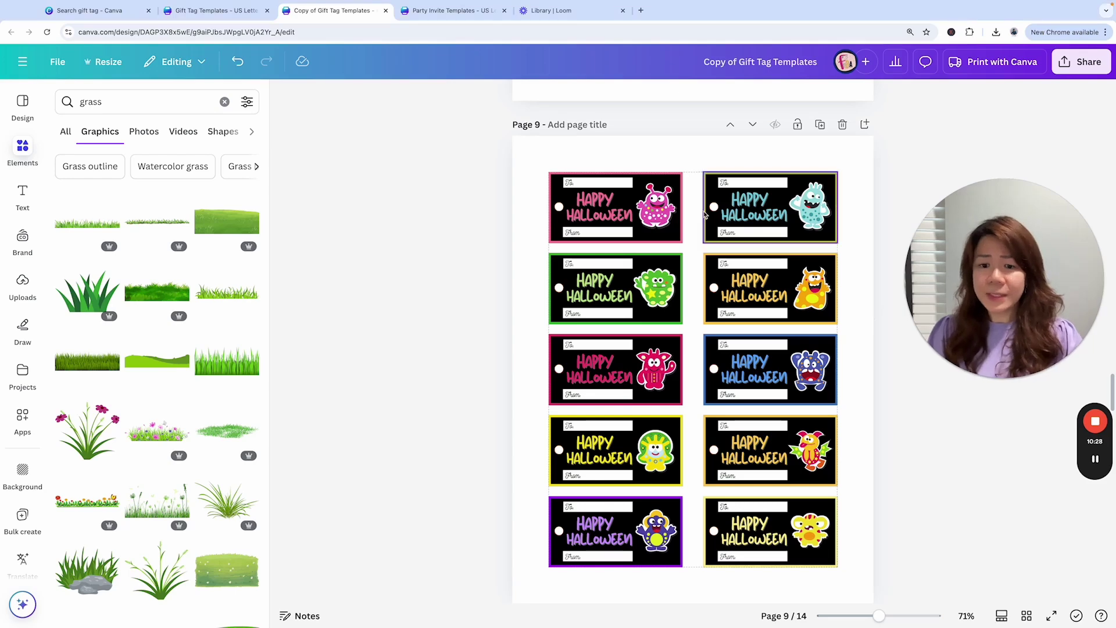
mouse_move(954, 286)
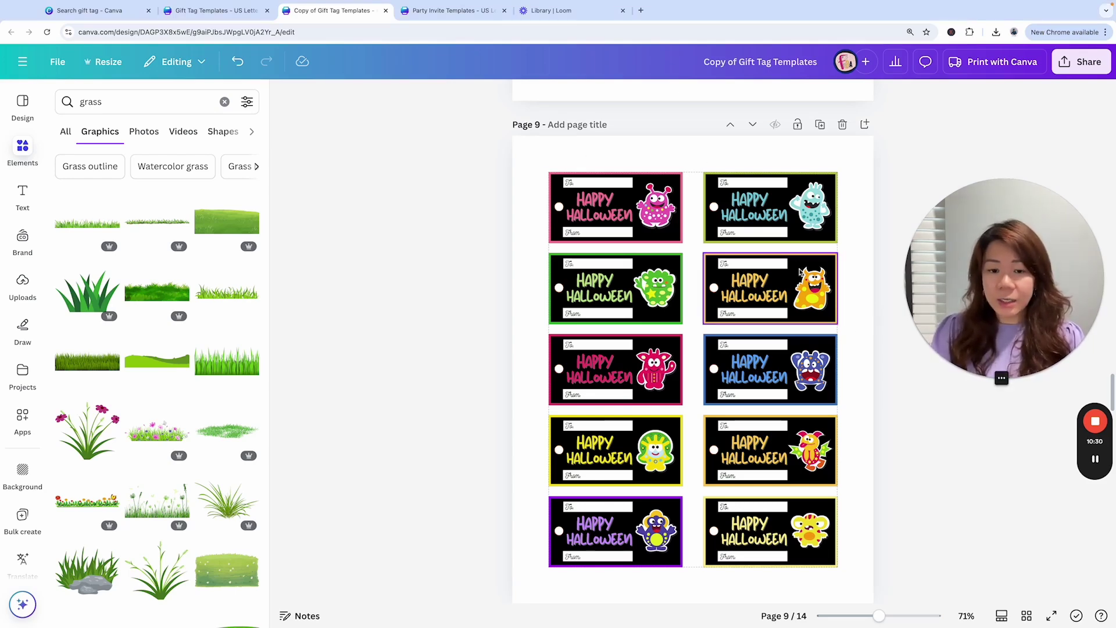
scroll(796, 268, "down", 2)
scroll(797, 267, "up", 1)
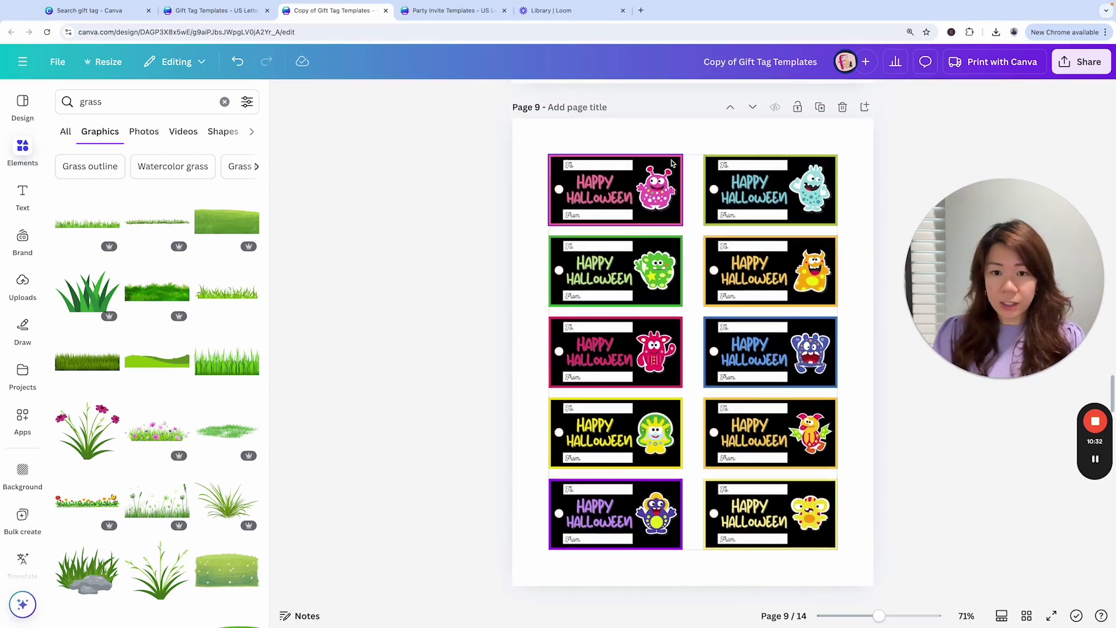
left_click(812, 250)
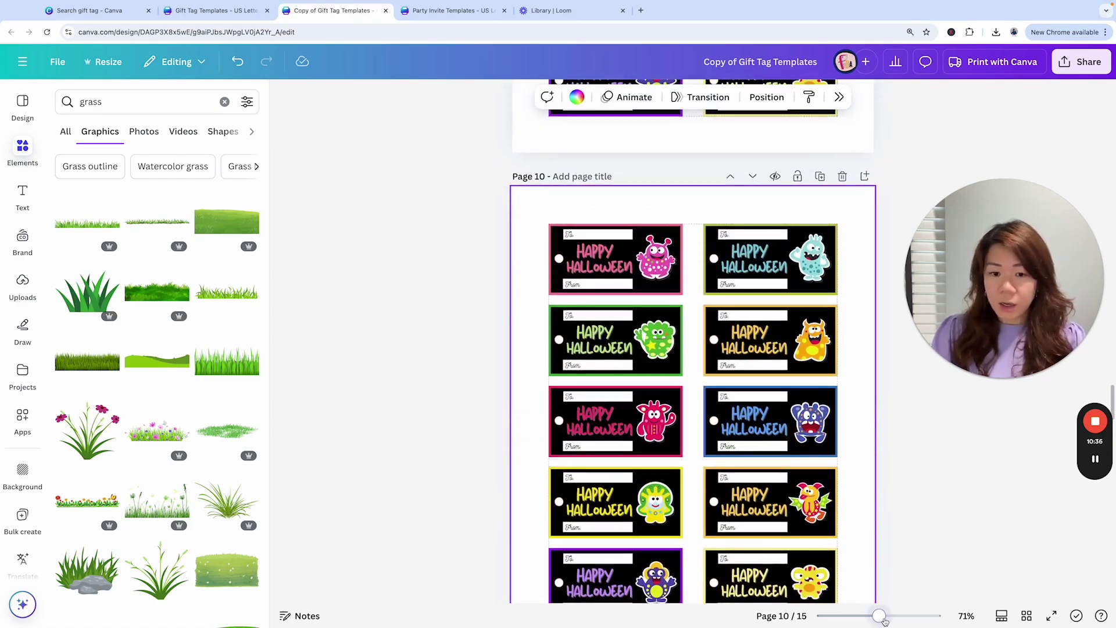
- Ungroup the pink Halloween tag on page 10 and deselect it
left_click_drag(880, 616, 895, 616)
left_click_drag(1043, 271, 294, 288)
scroll(491, 258, "down", 3)
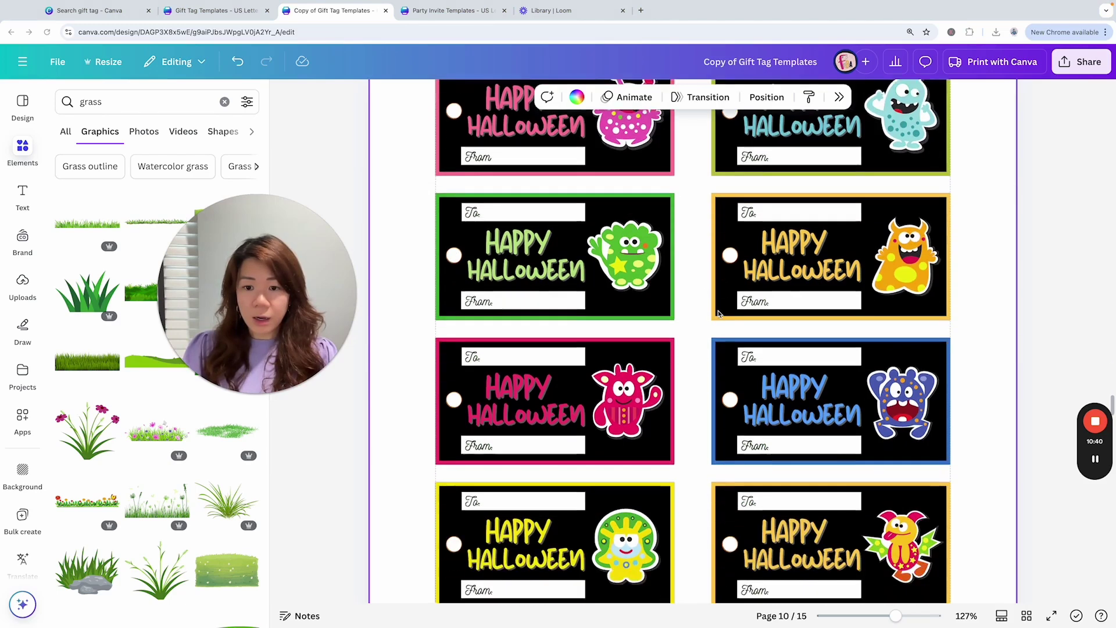
scroll(719, 313, "up", 3)
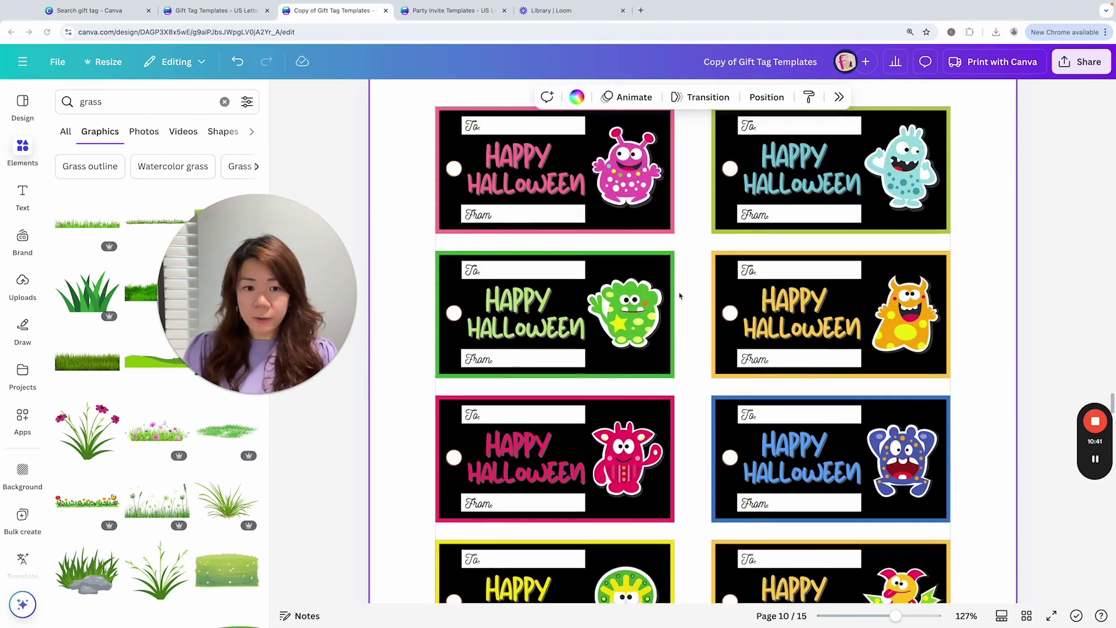
left_click(484, 216)
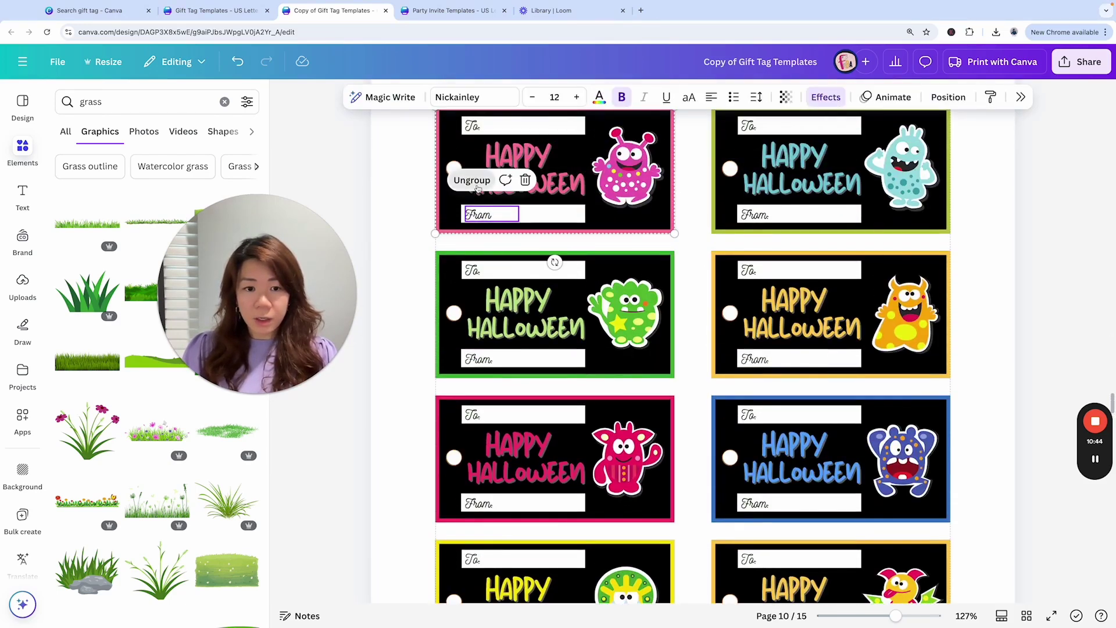
left_click(472, 181)
left_click(1014, 221)
scroll(1015, 221, "up", 1)
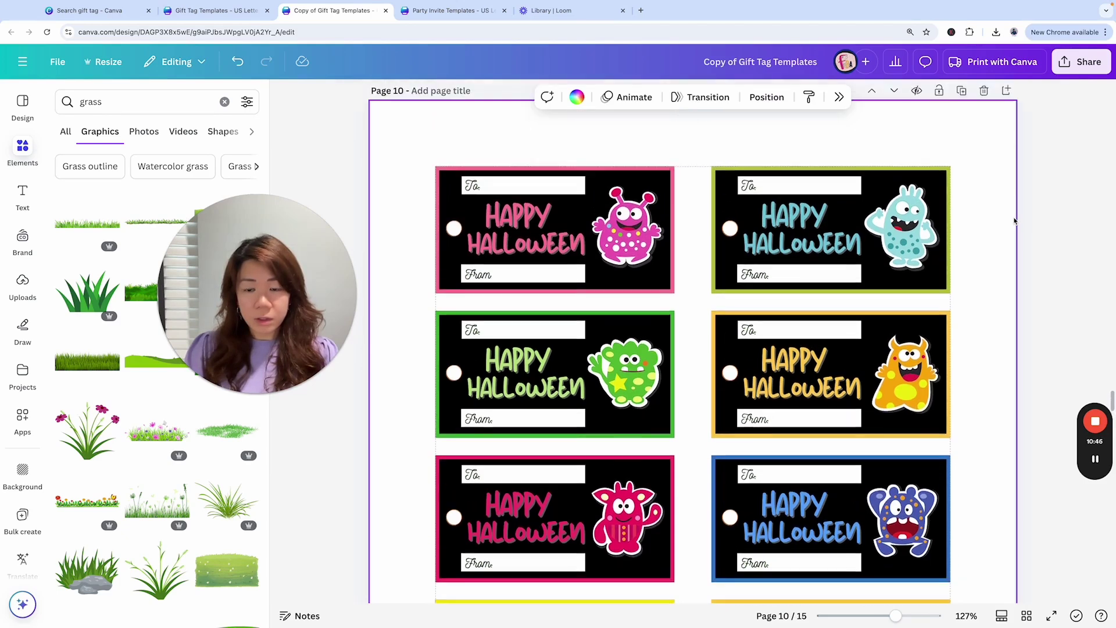
left_click(324, 112)
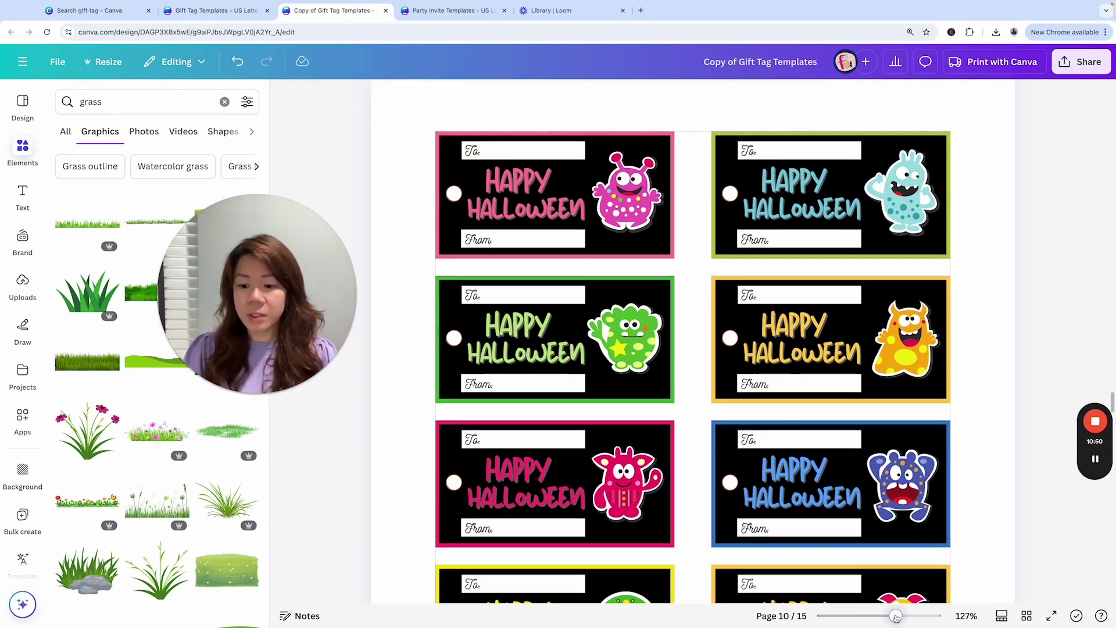
left_click_drag(895, 616, 878, 620)
scroll(948, 367, "down", 1)
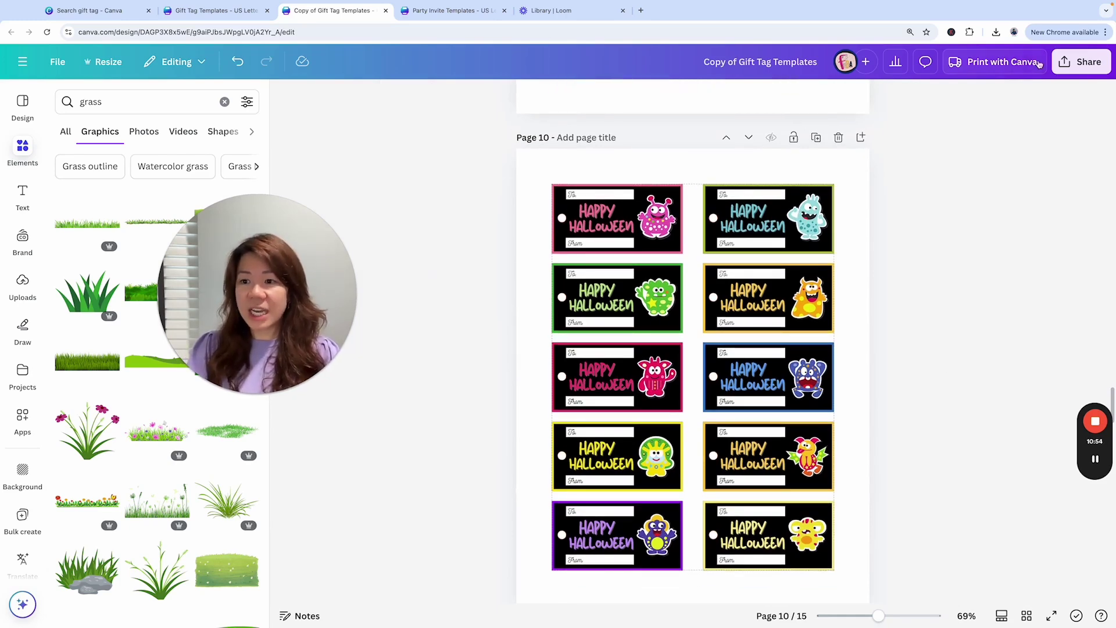
- Download only the current page, page 10, as a PNG file
left_click(1081, 62)
left_click(892, 318)
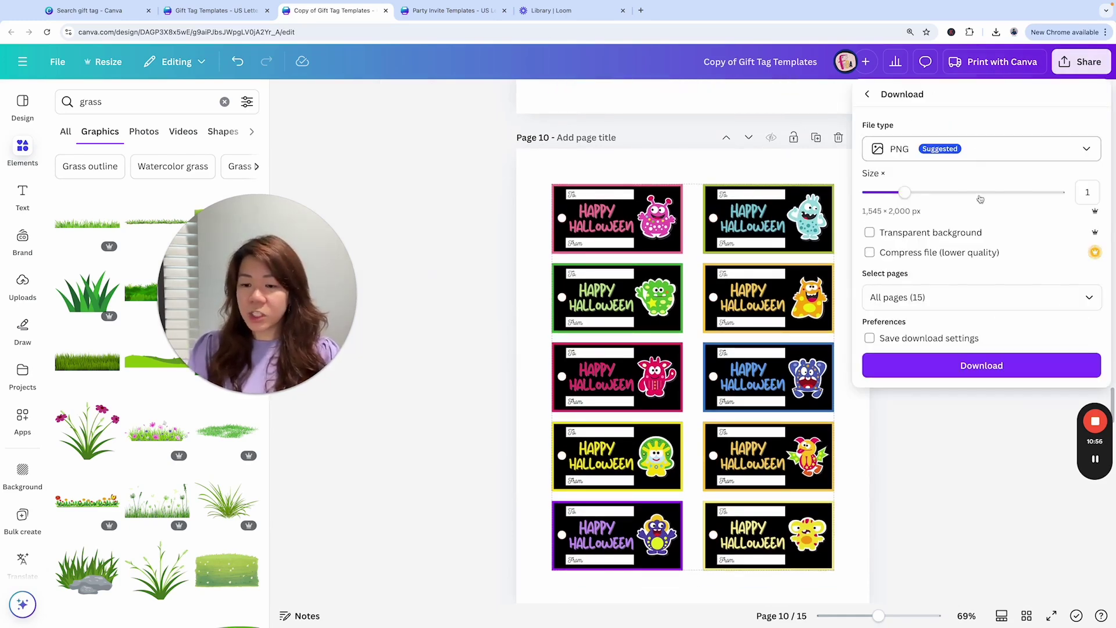
left_click(981, 297)
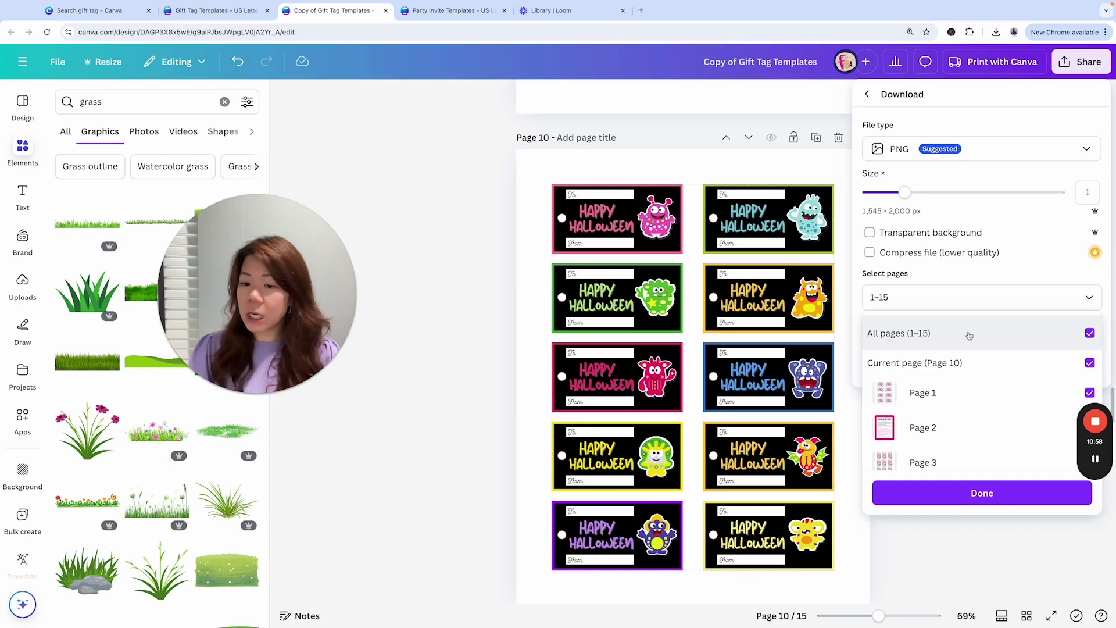
scroll(970, 337, "down", 1)
scroll(971, 332, "up", 1)
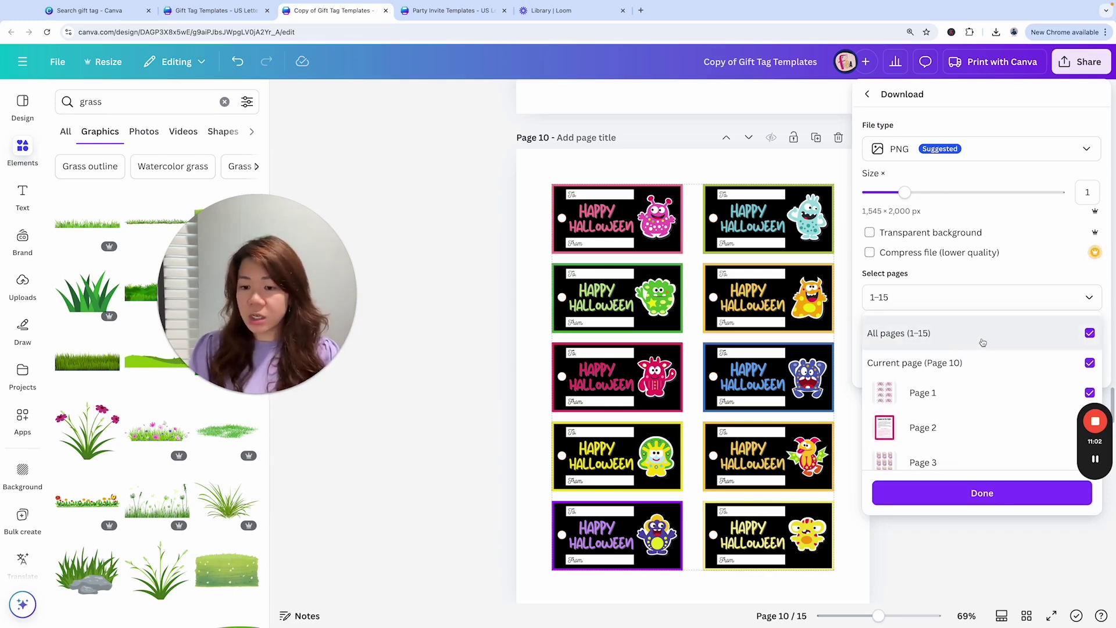
left_click(981, 336)
left_click(984, 363)
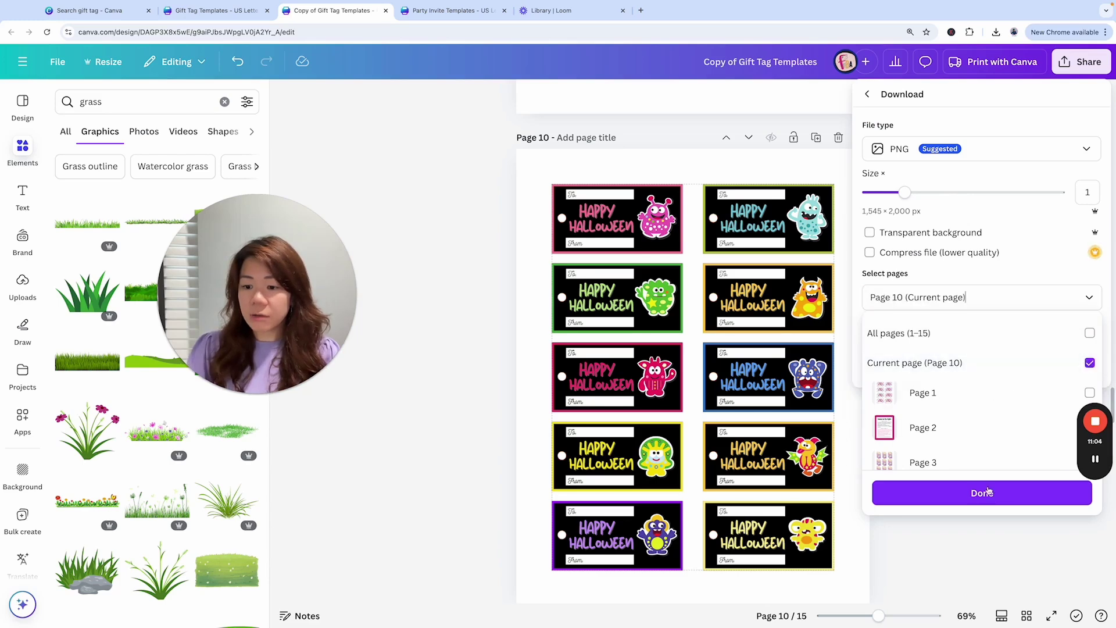
left_click(982, 493)
left_click(977, 366)
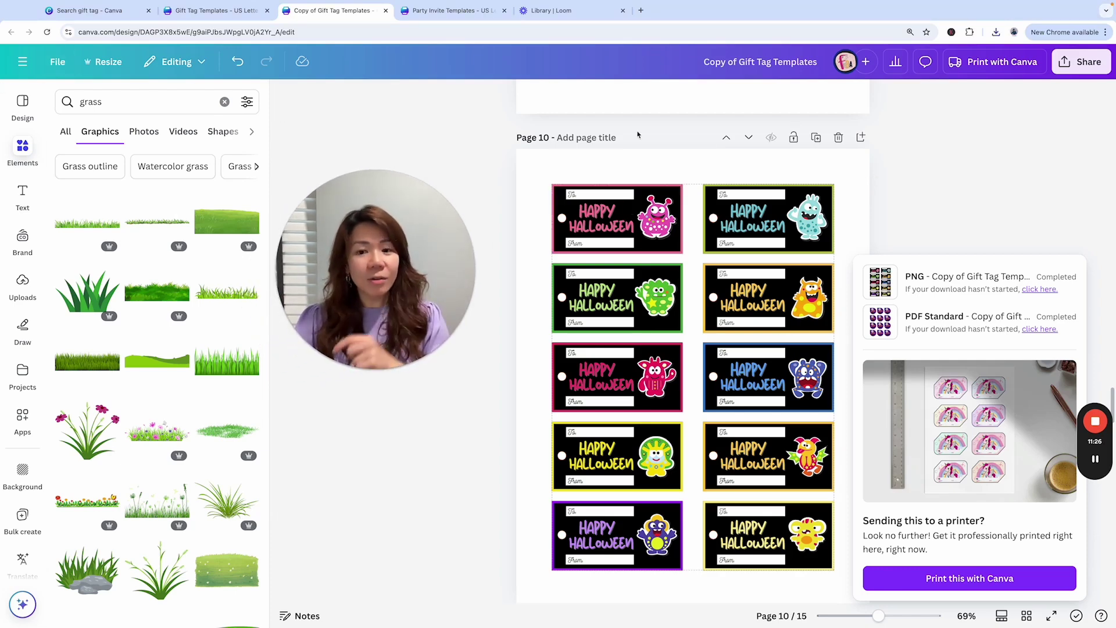
- Create a new blank design of the type Document (US Letter Portrait)
left_click(57, 62)
left_click(110, 150)
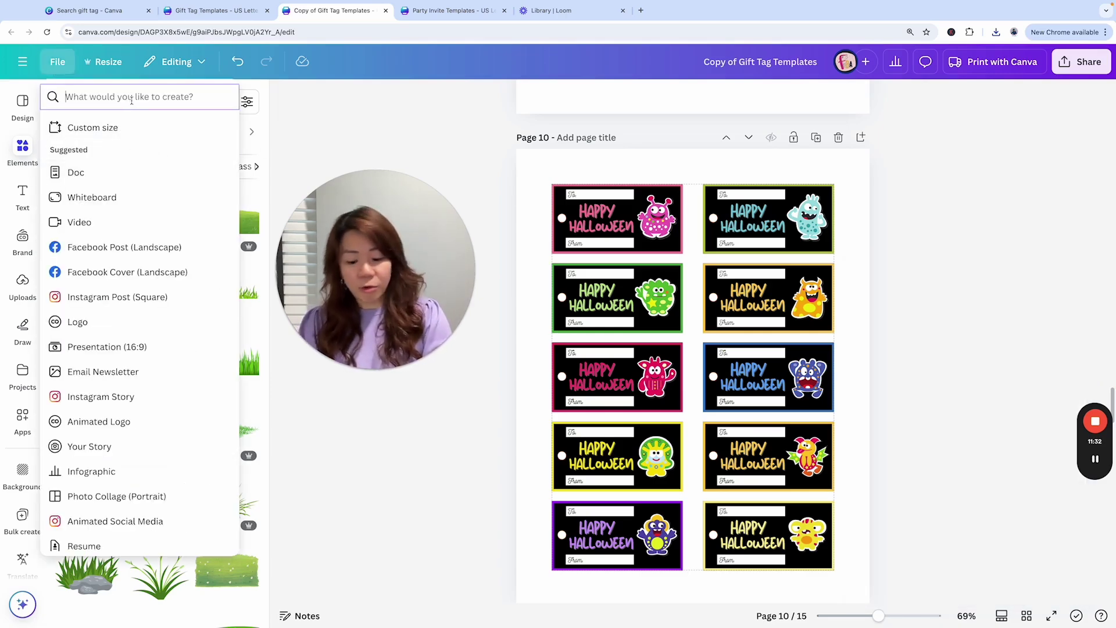
type("us")
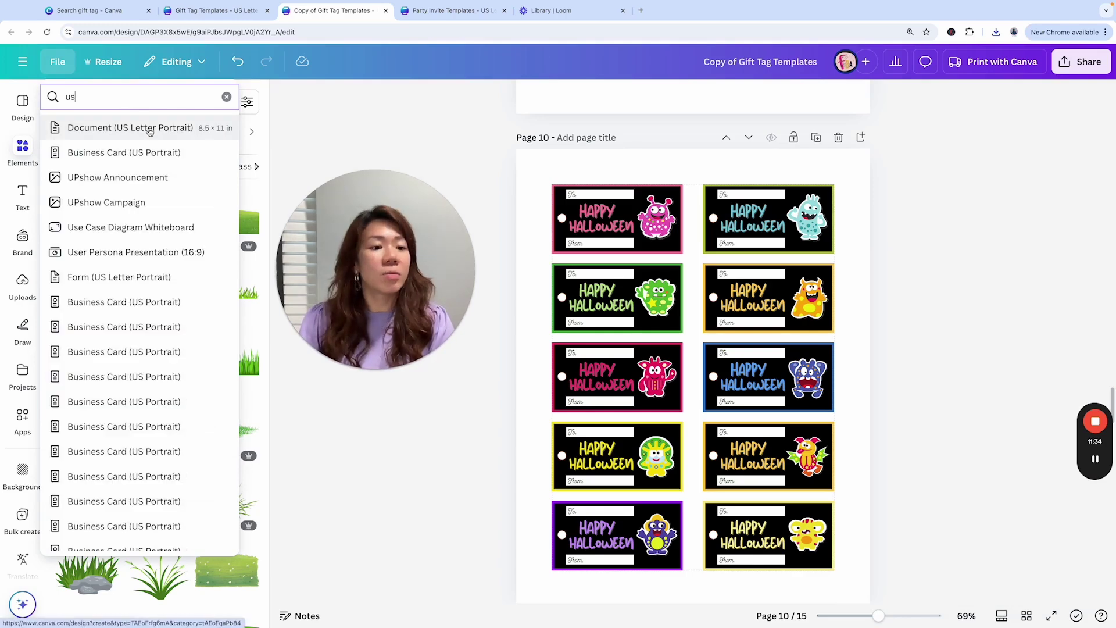
left_click(150, 132)
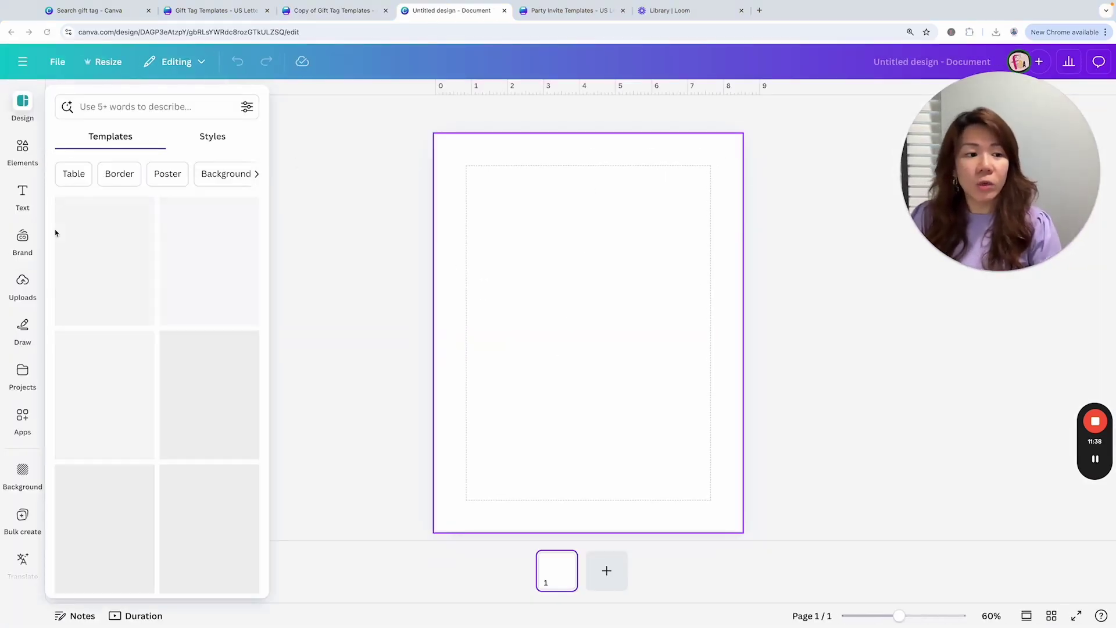
- Upload the downloaded Halloween tags PNG onto the blank page and enlarge it to fill the whole page
left_click(23, 285)
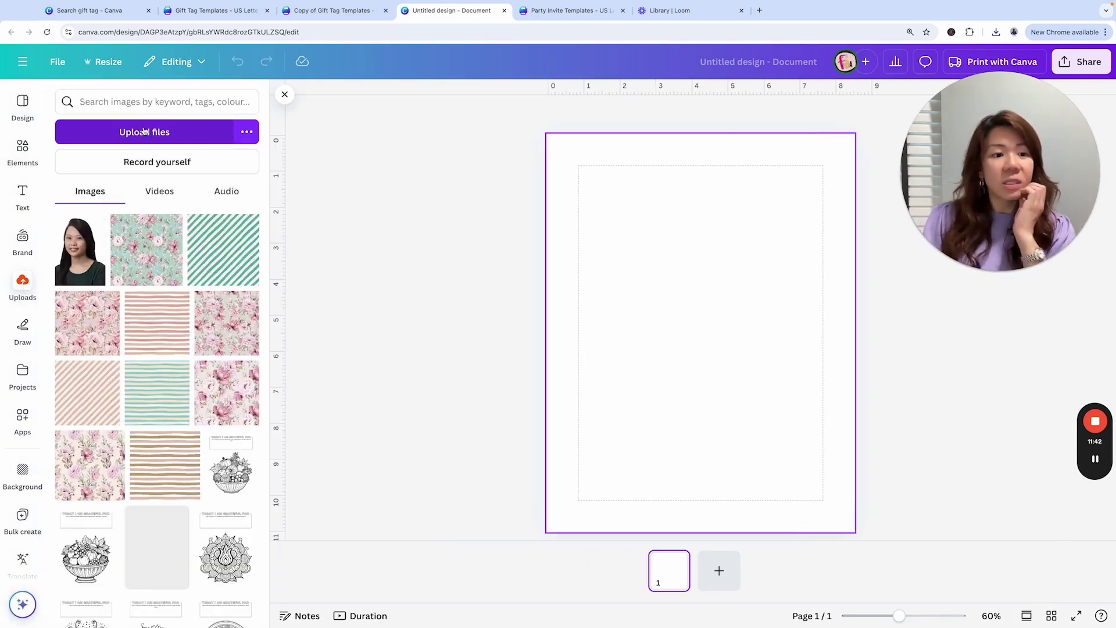
left_click(145, 131)
left_click(475, 295)
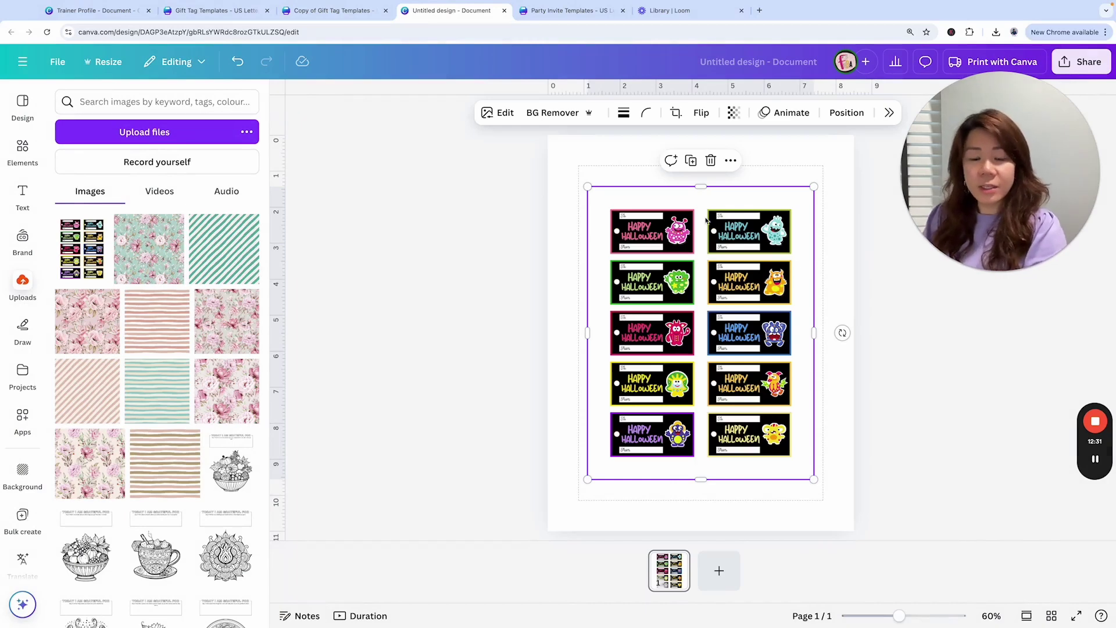
left_click_drag(813, 471, 872, 528)
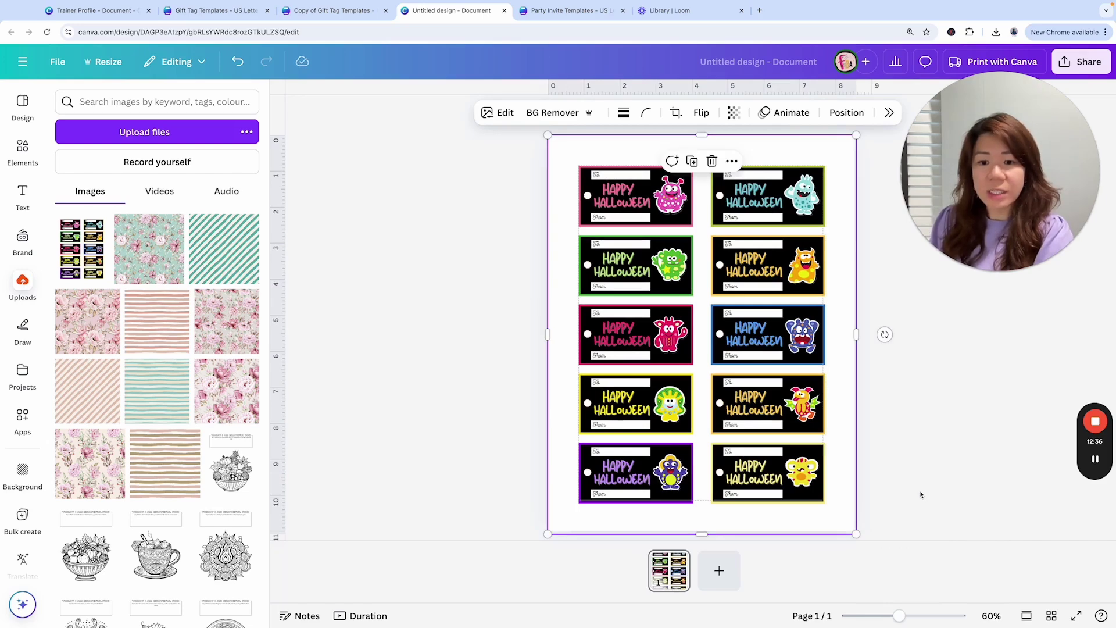
left_click(903, 482)
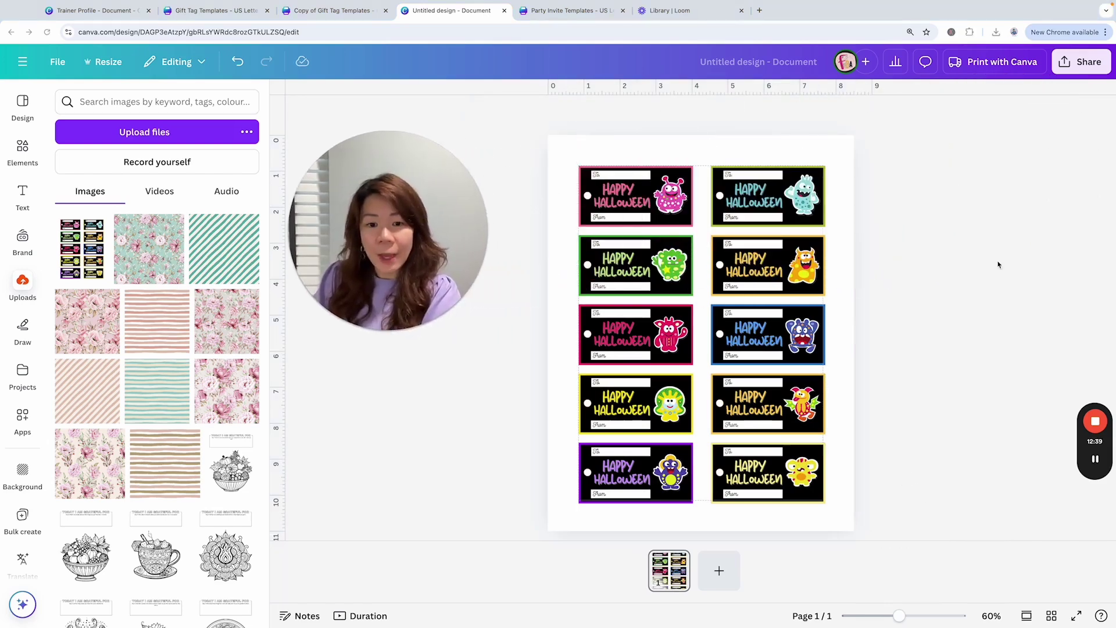
- Rename the untitled design as "demo gift tags"
left_click(776, 60)
key("BackSpace")
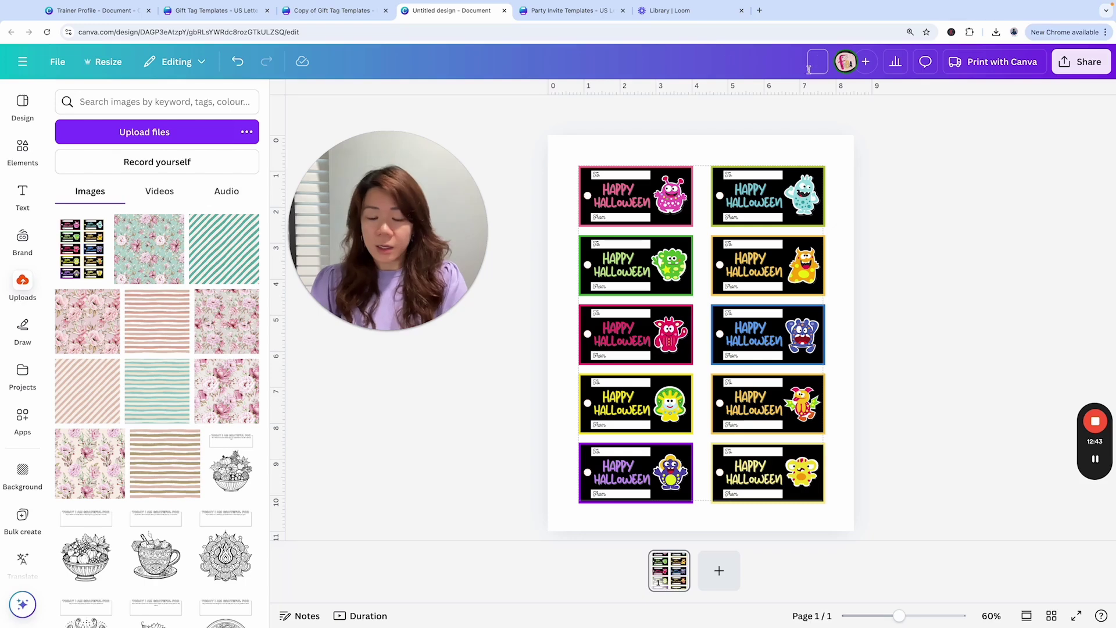
type("demo gift t")
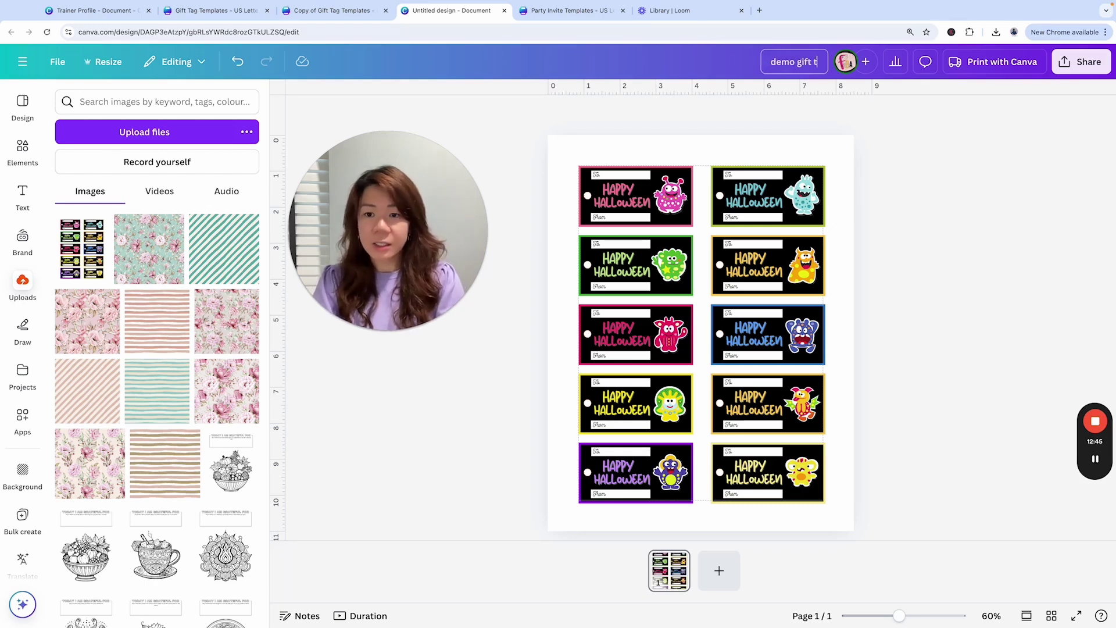
type("ags")
left_click(758, 113)
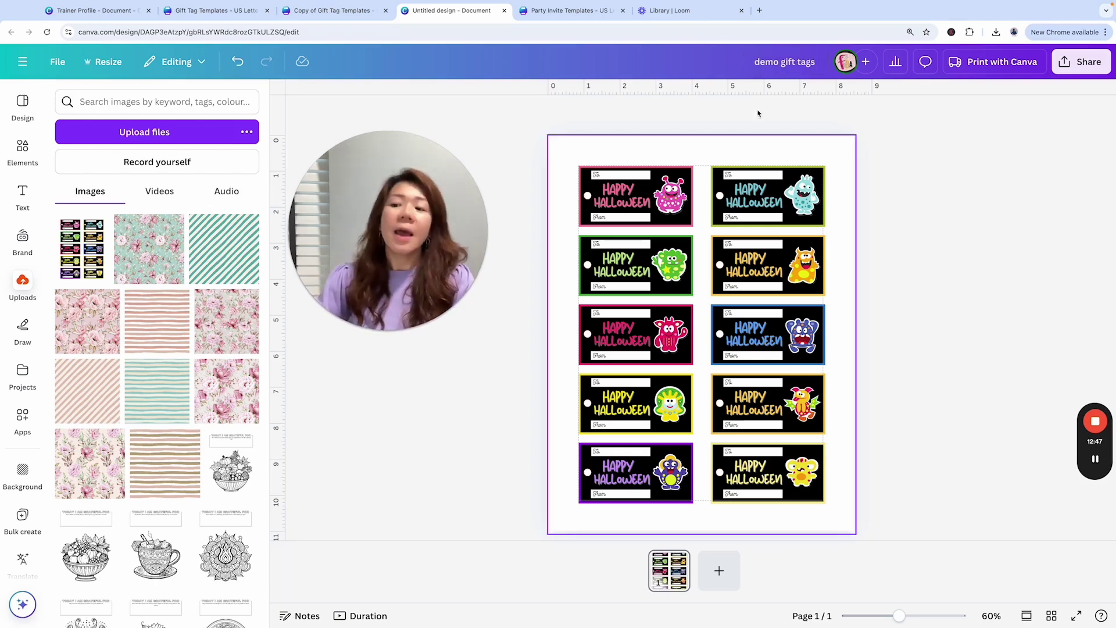
- Create a public template link for the demo gift tags design and copy it
left_click(1082, 62)
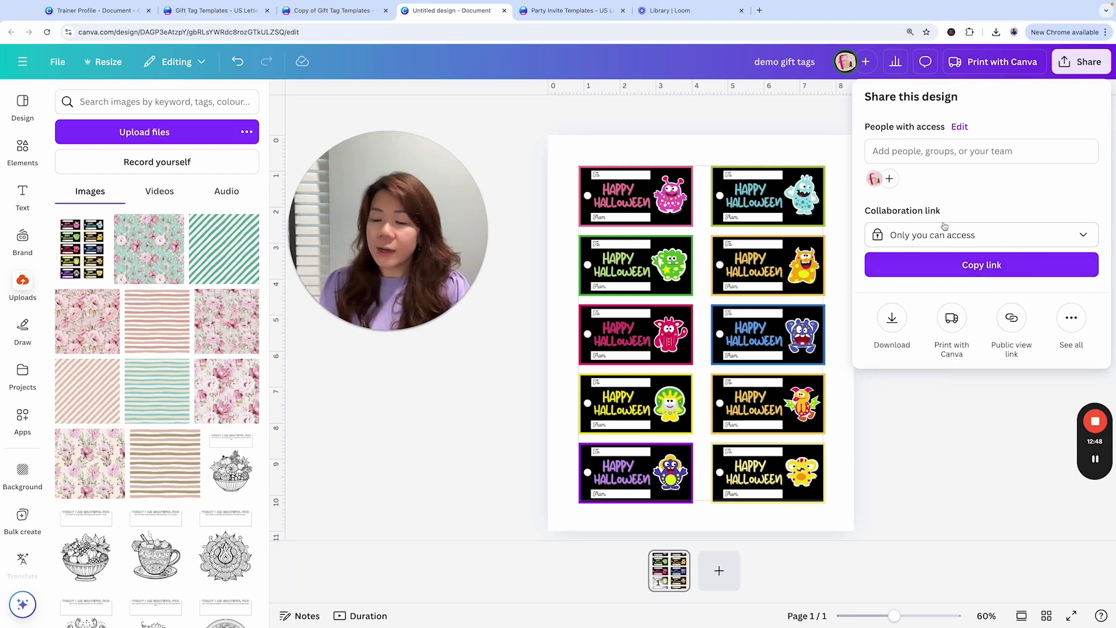
left_click(1070, 319)
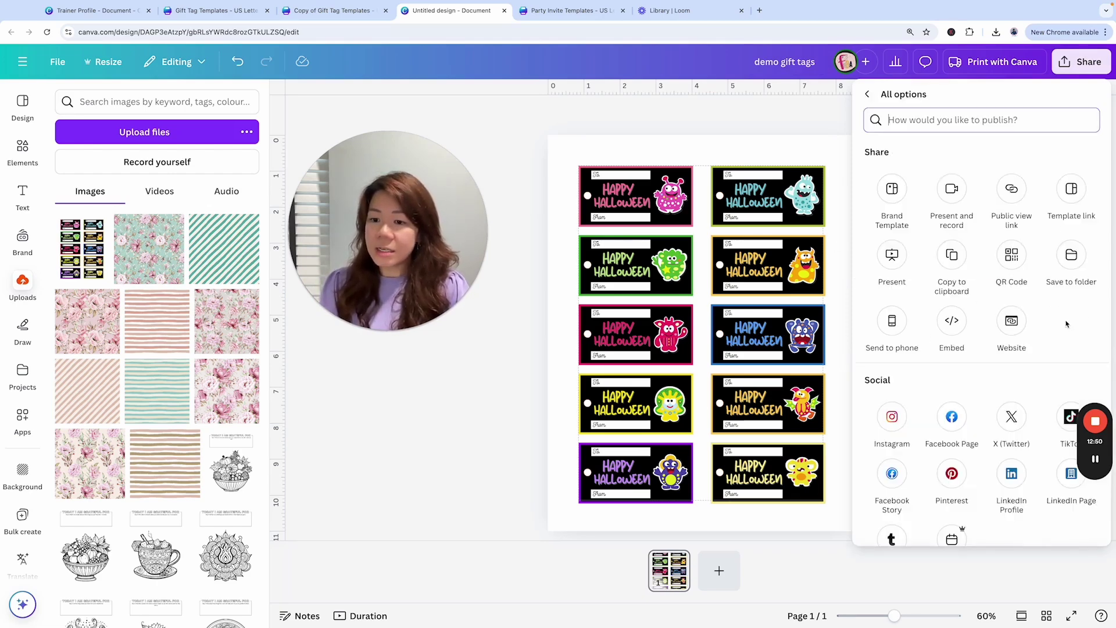
left_click(1072, 190)
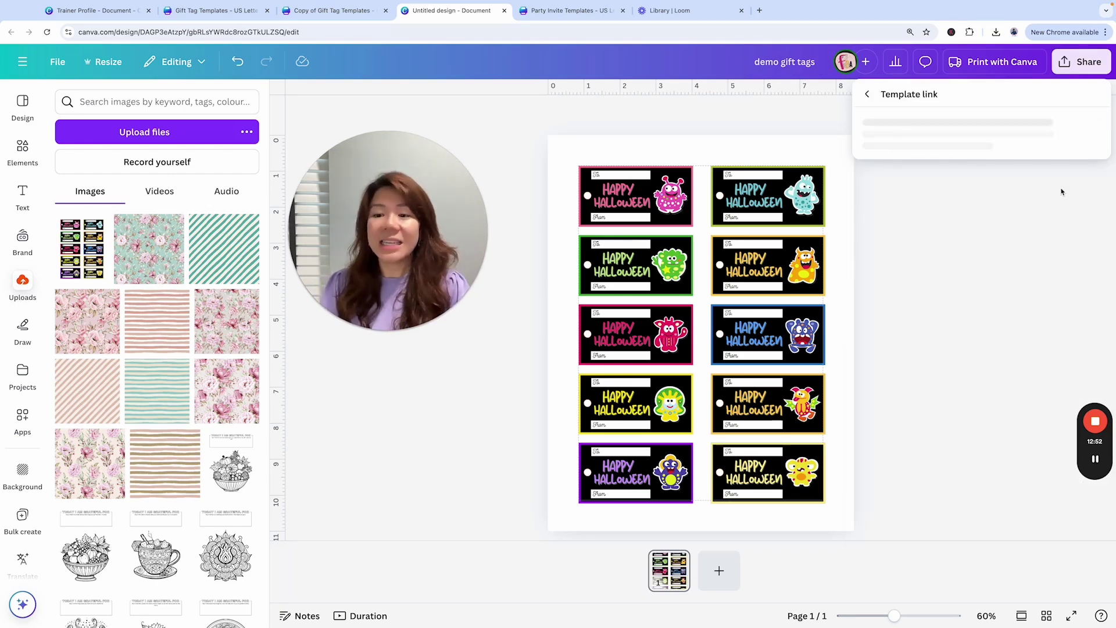
left_click(1003, 351)
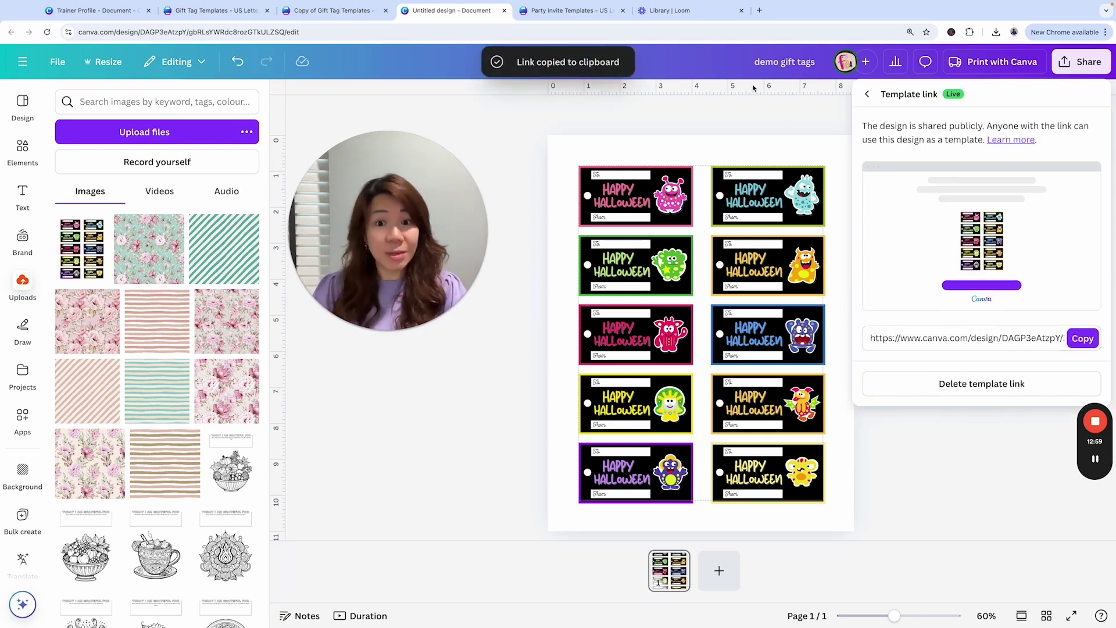
- Open the copied template link in a new browser tab and start editing the shared template
left_click(759, 10)
left_click(761, 33)
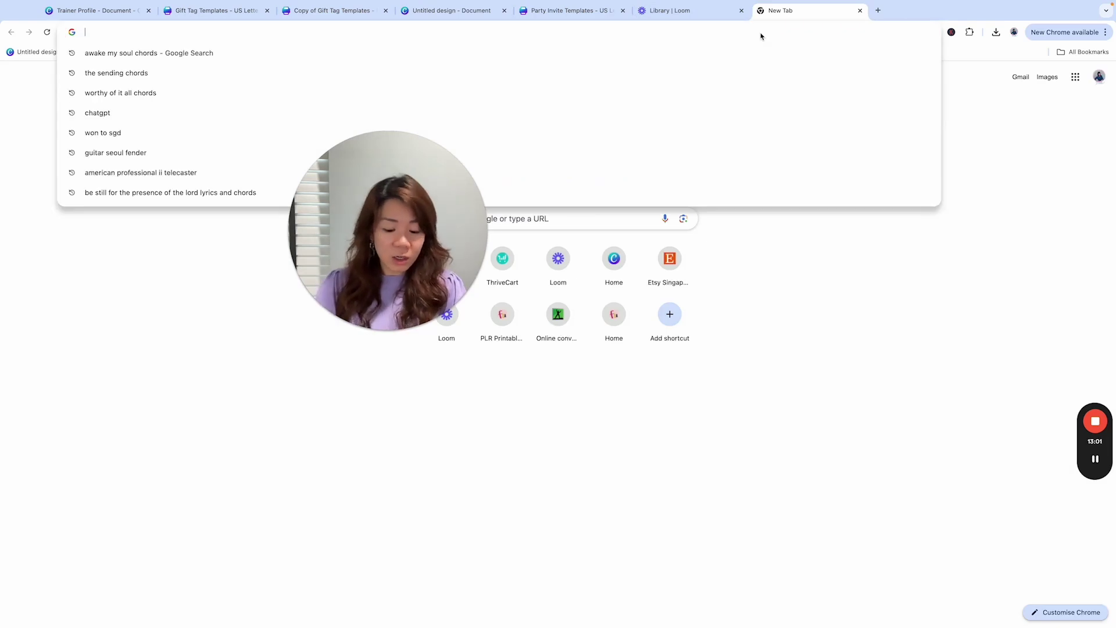
type("https://www.canva.com/design/DAGP3eAtzpY/3IQ22XpEoVmWyjZtcIol2w/view?utm_content=DAGP3eAtzpY&utm_campaign=designshare&utm_medium=link&utm_source=publishsharelink&mode=preview")
key("Return")
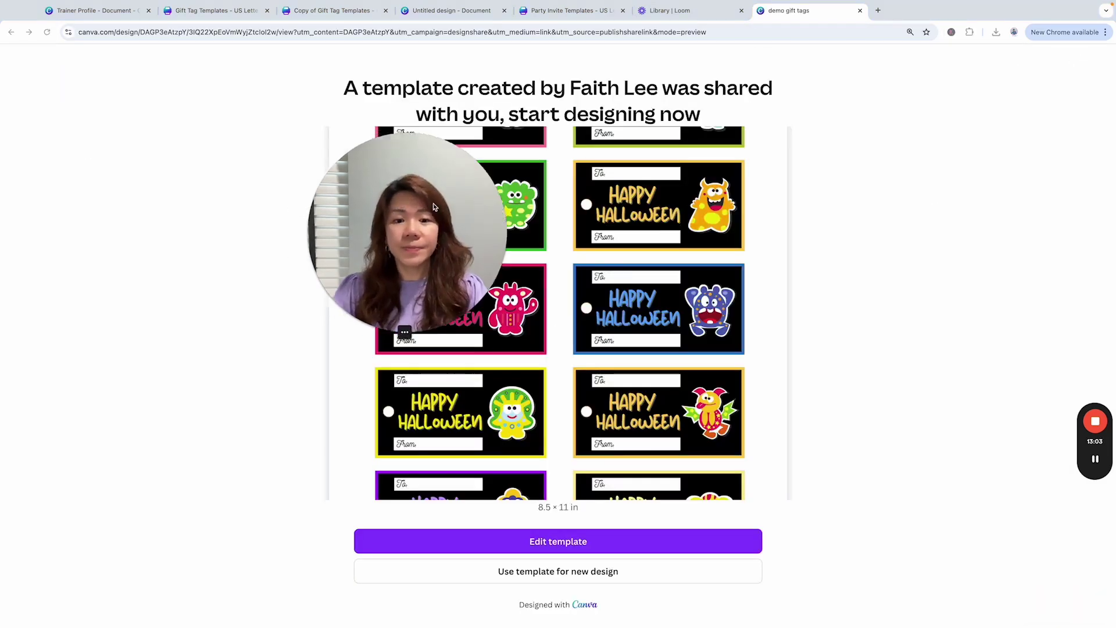
left_click_drag(433, 207, 834, 165)
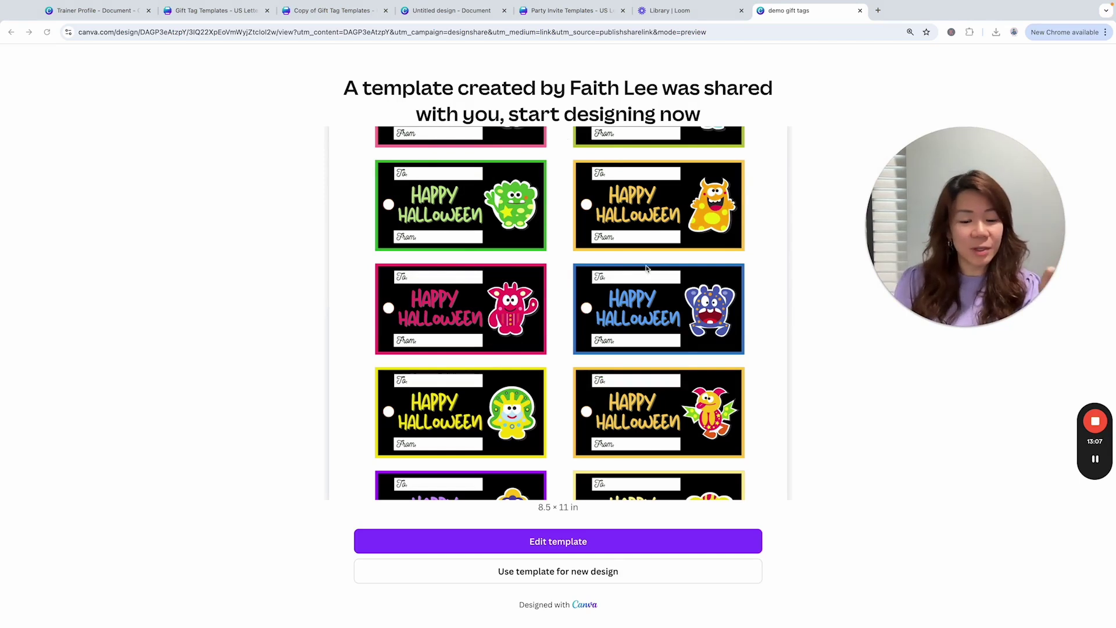
left_click(580, 541)
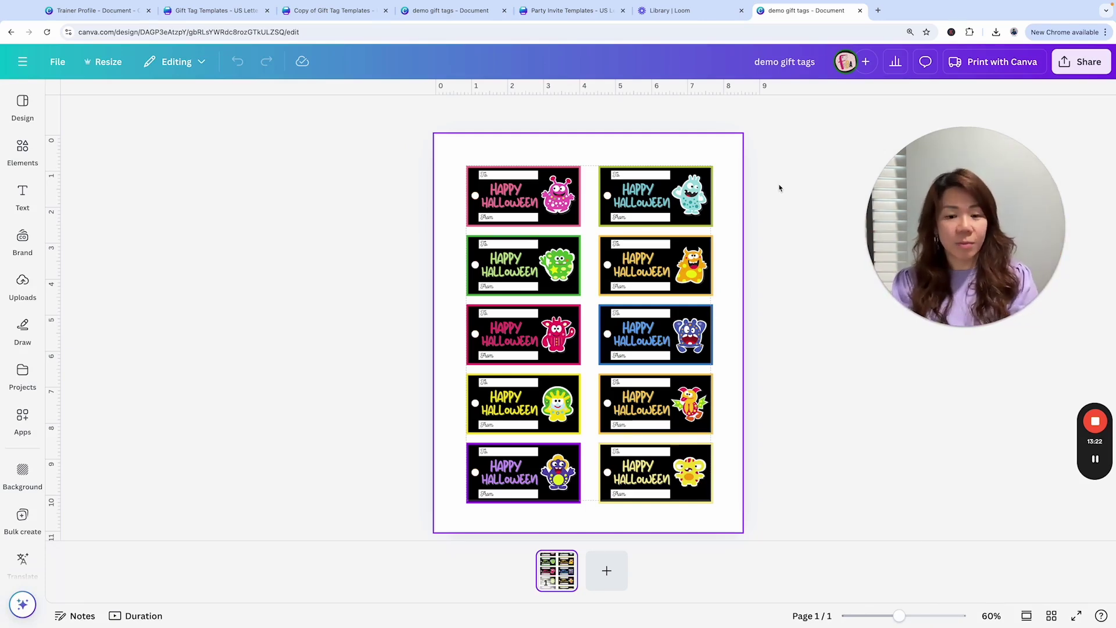
- Try to select and move a single Halloween tag in the opened template, and clear the selection
left_click(689, 205)
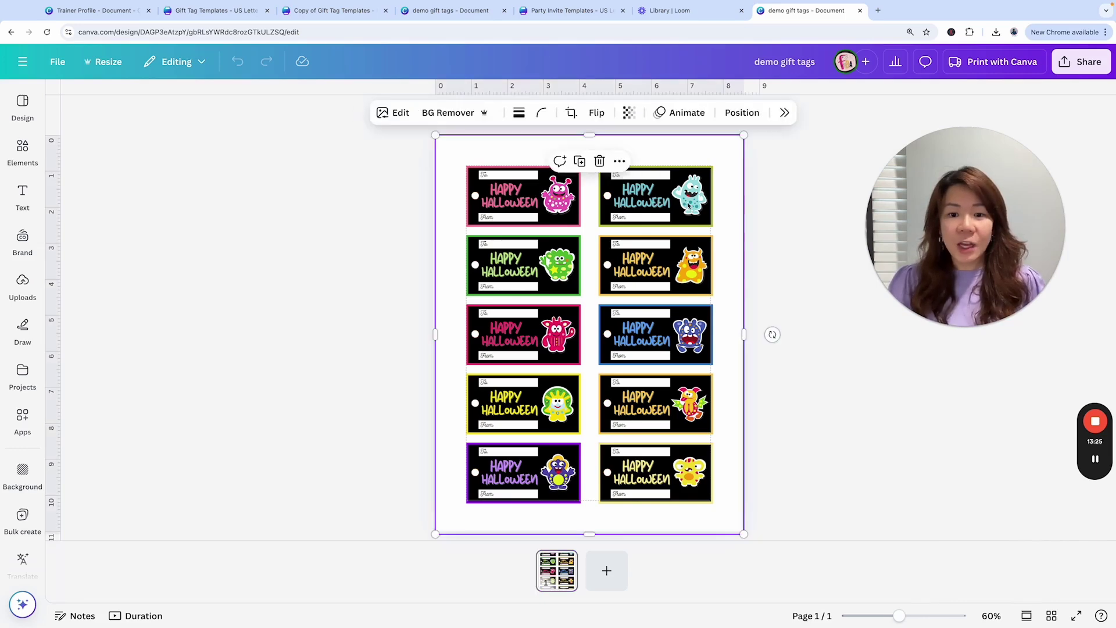
mouse_move(646, 207)
left_mouse_down()
mouse_move(614, 224)
mouse_move(647, 229)
mouse_move(644, 199)
left_mouse_up()
left_click(876, 483)
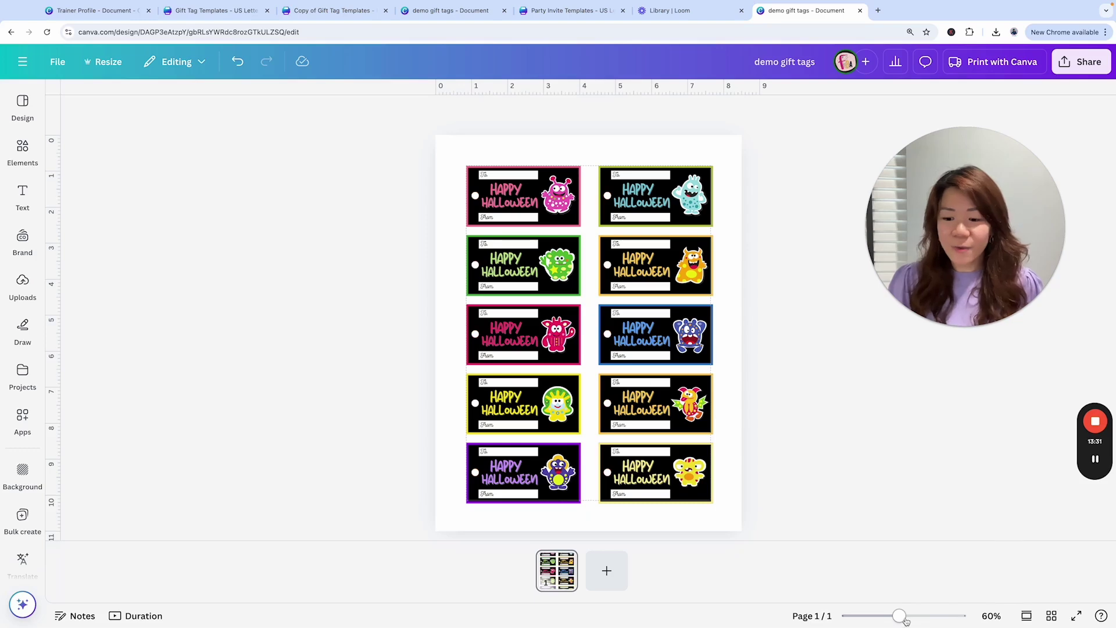
- Add a subheading text box containing the sender's first name to the Halloween tags page
left_click_drag(900, 617, 906, 618)
left_click_drag(917, 617, 918, 616)
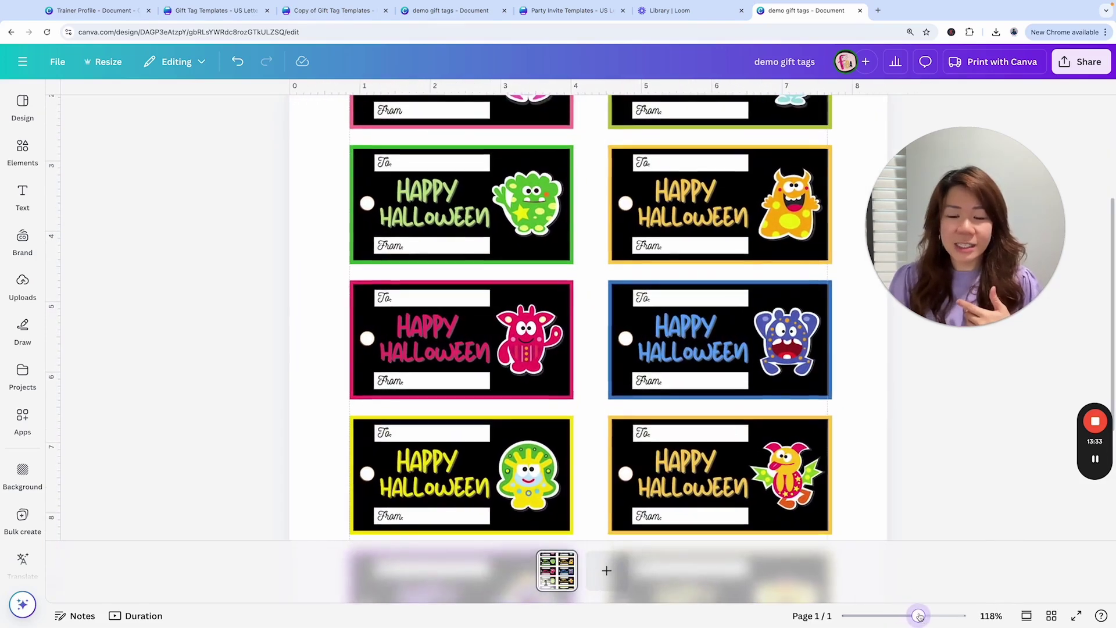
scroll(682, 356, "up", 5)
scroll(681, 356, "down", 3)
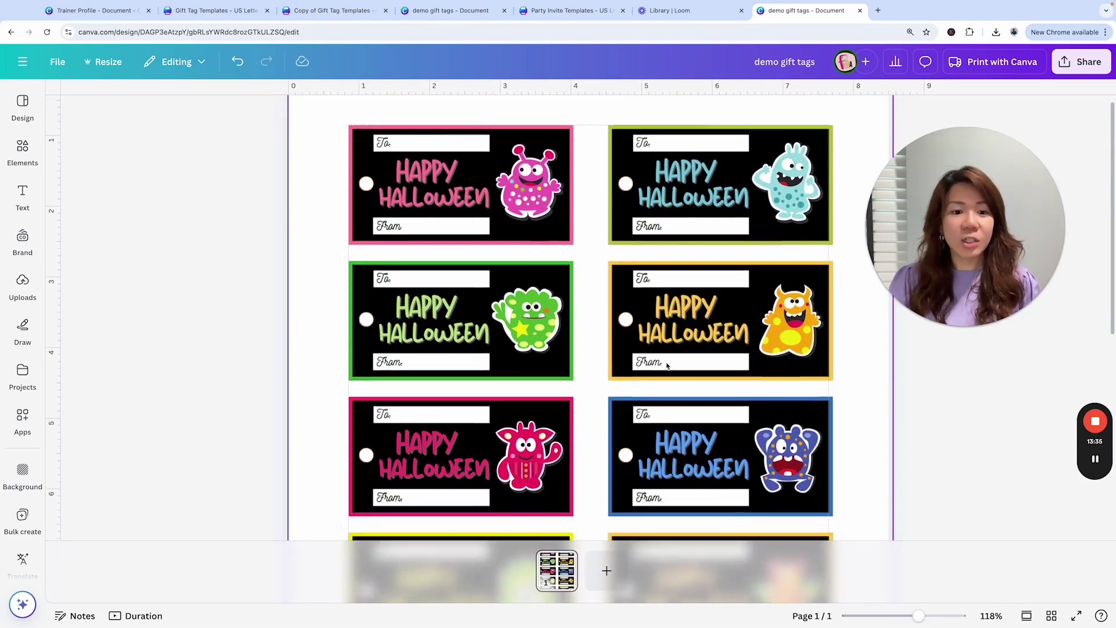
left_click(406, 217)
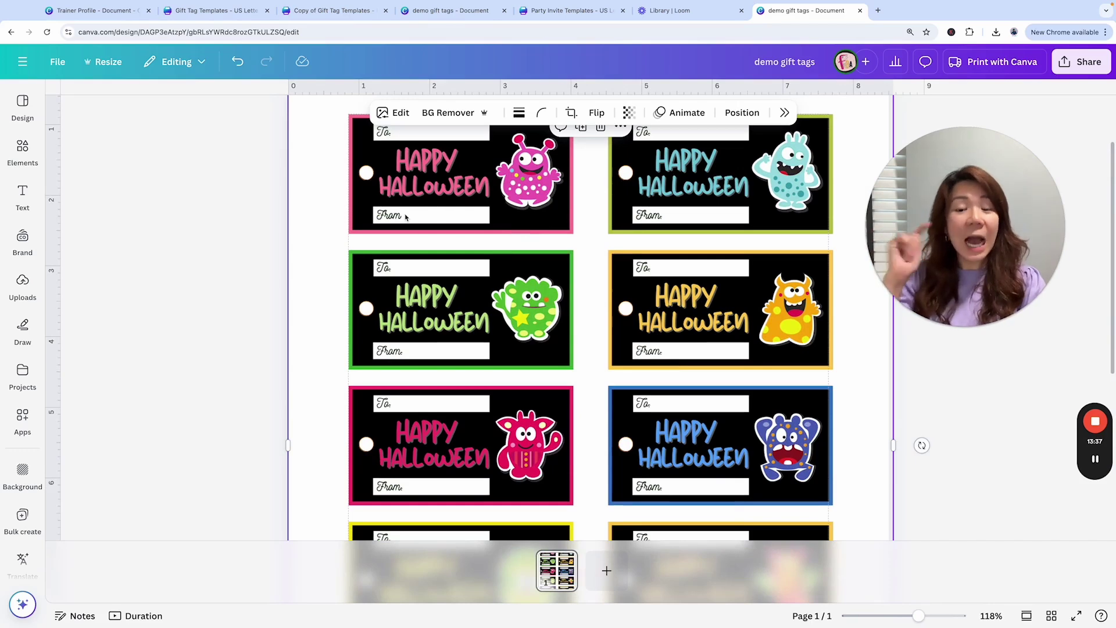
left_click(174, 196)
left_click(22, 196)
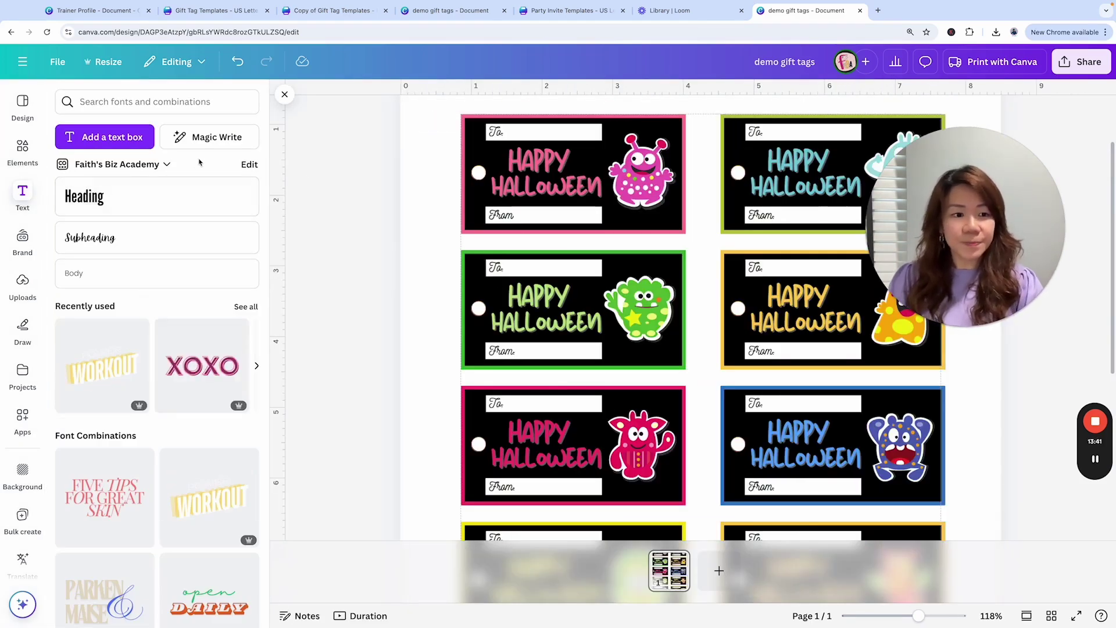
left_click(172, 238)
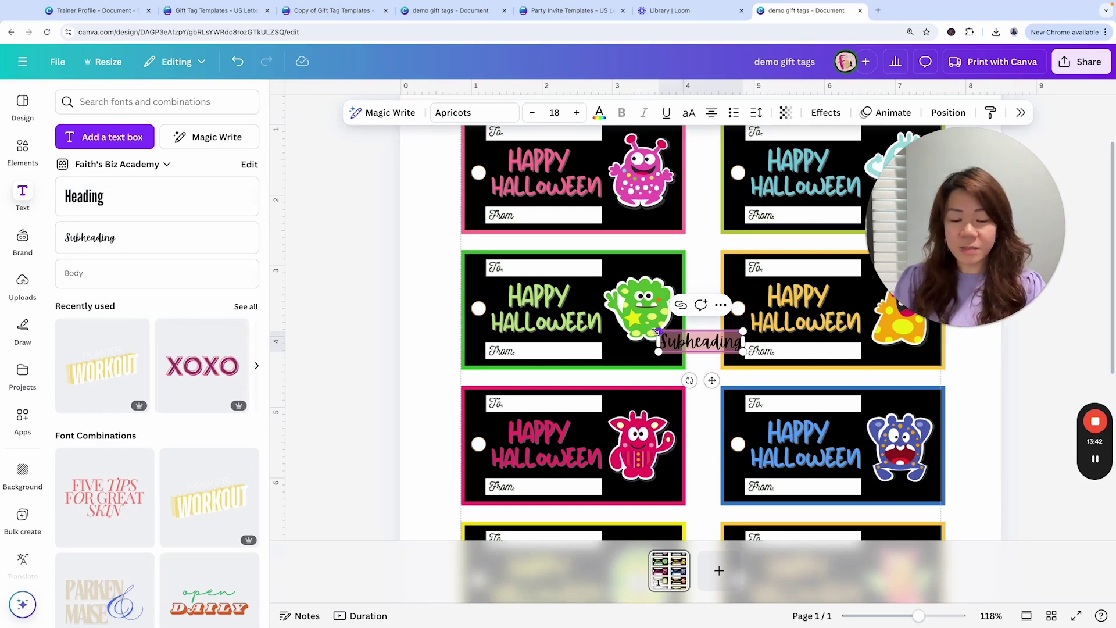
type("nic")
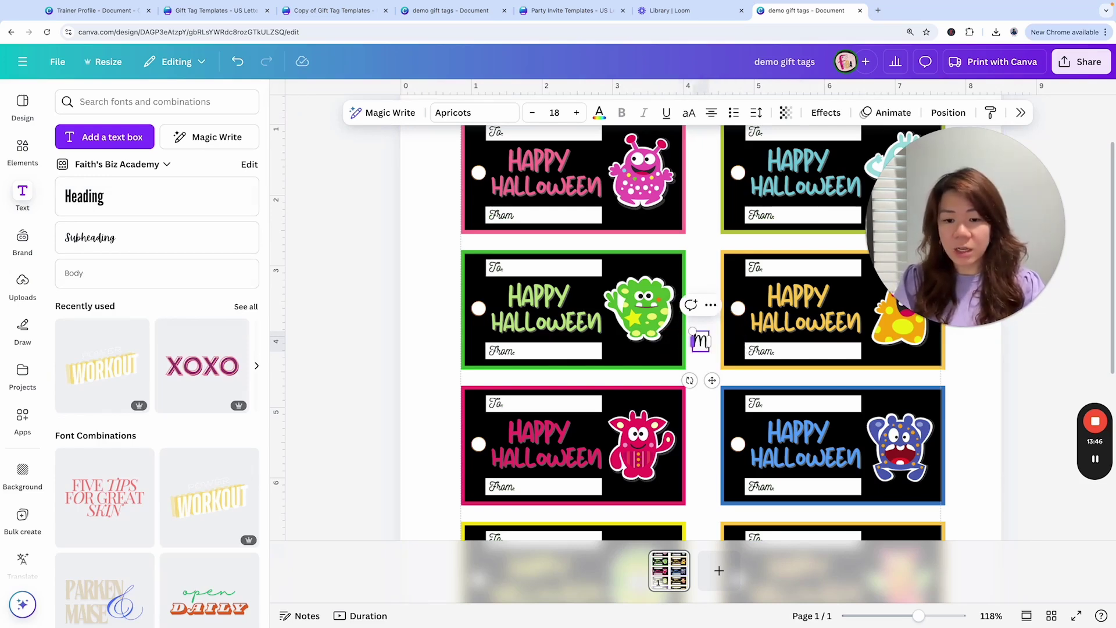
type("hael")
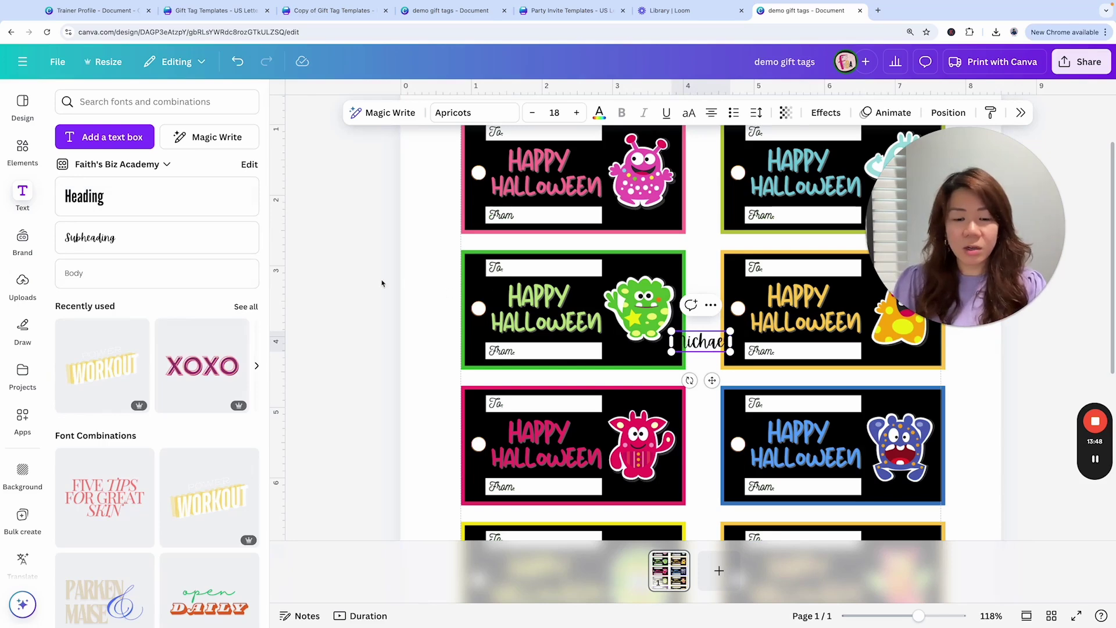
- Place the sender's name beside "From" on the pink-bordered tag in the first row and scale it to size 15.6
left_click(381, 276)
left_click_drag(701, 341, 551, 215)
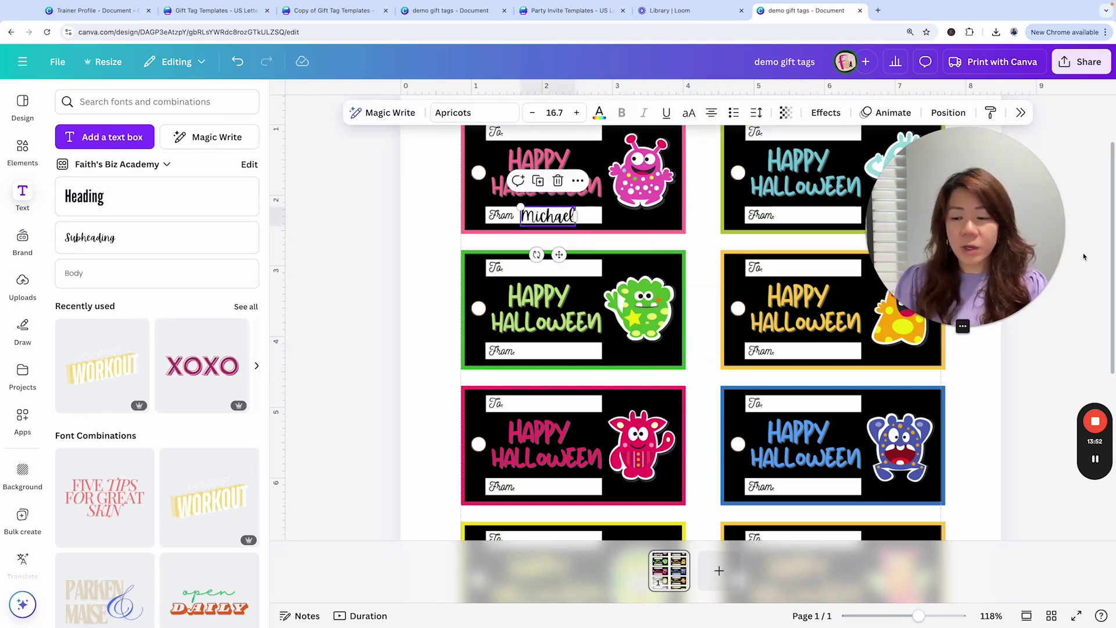
left_click(976, 431)
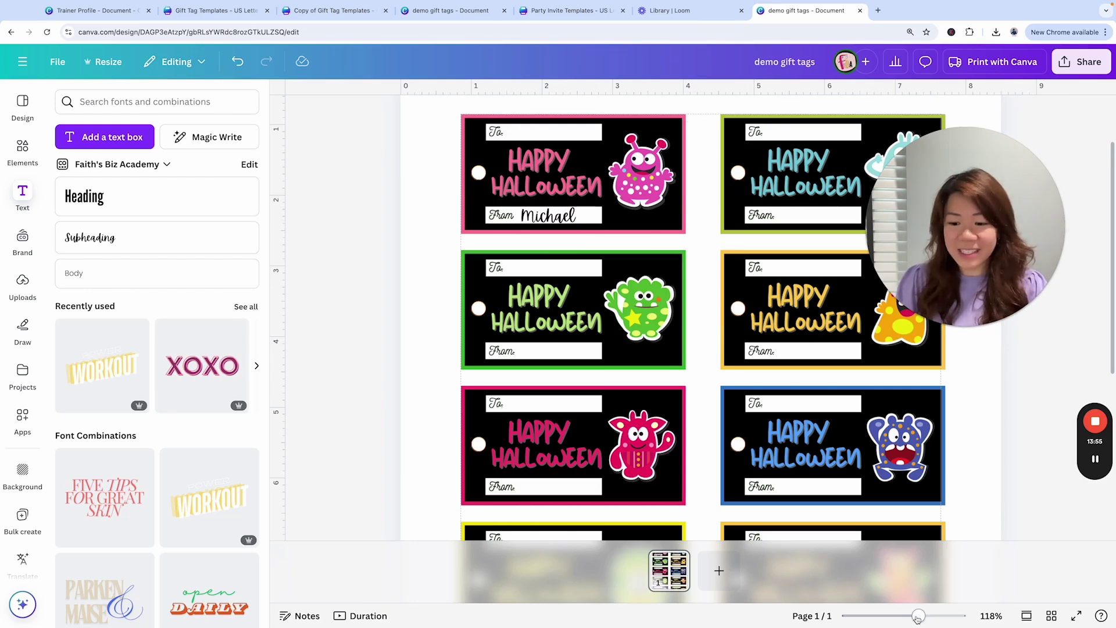
scroll(980, 465, "down", 5)
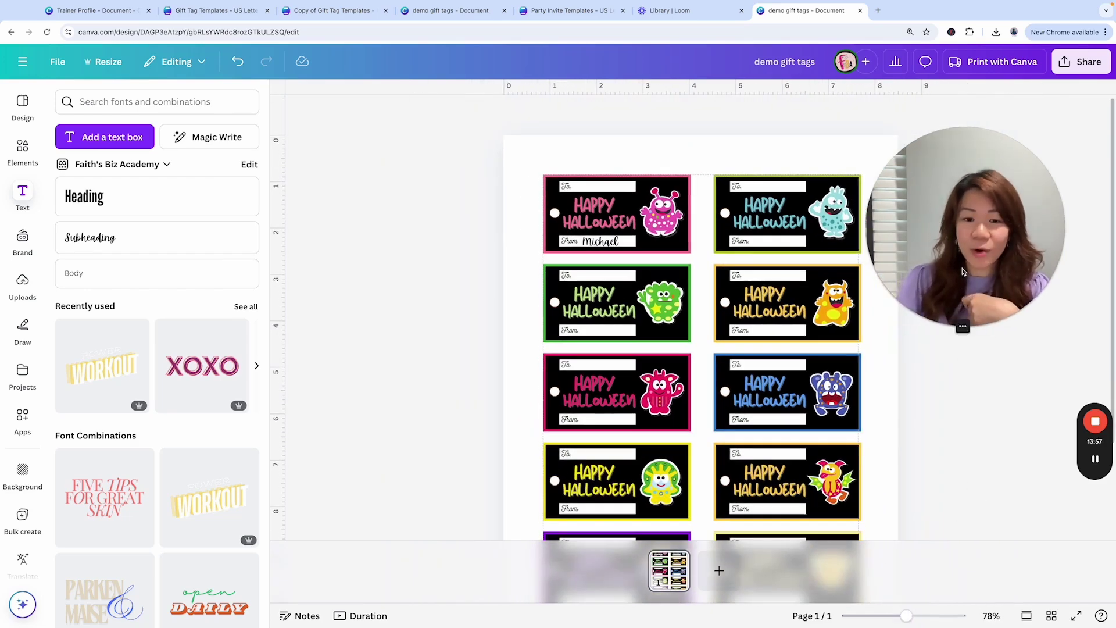
left_click_drag(959, 324, 378, 339)
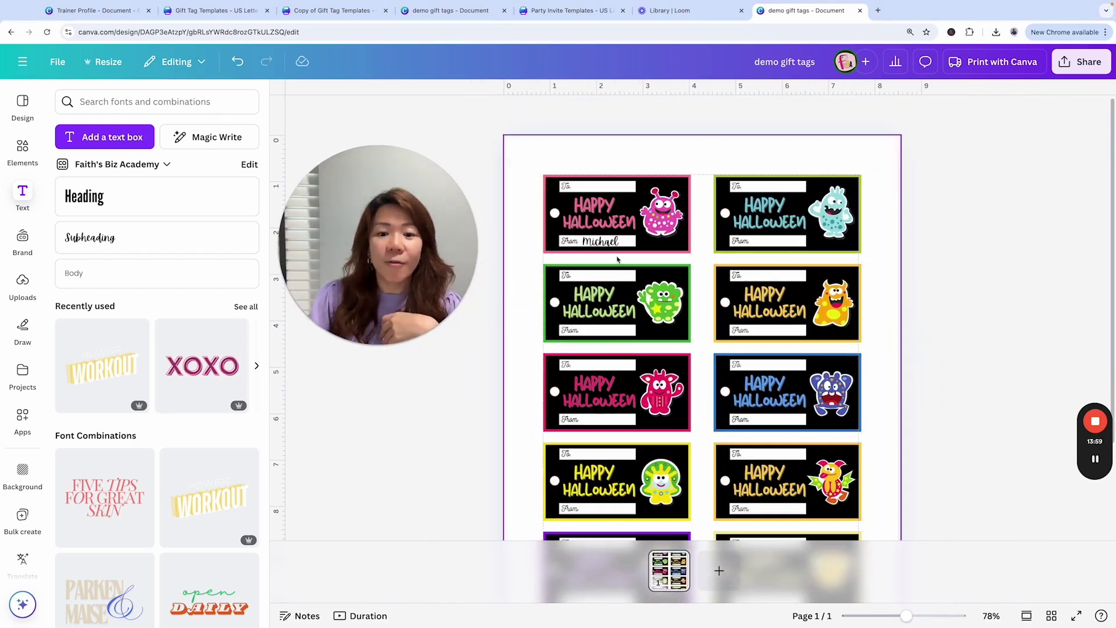
left_click(594, 248)
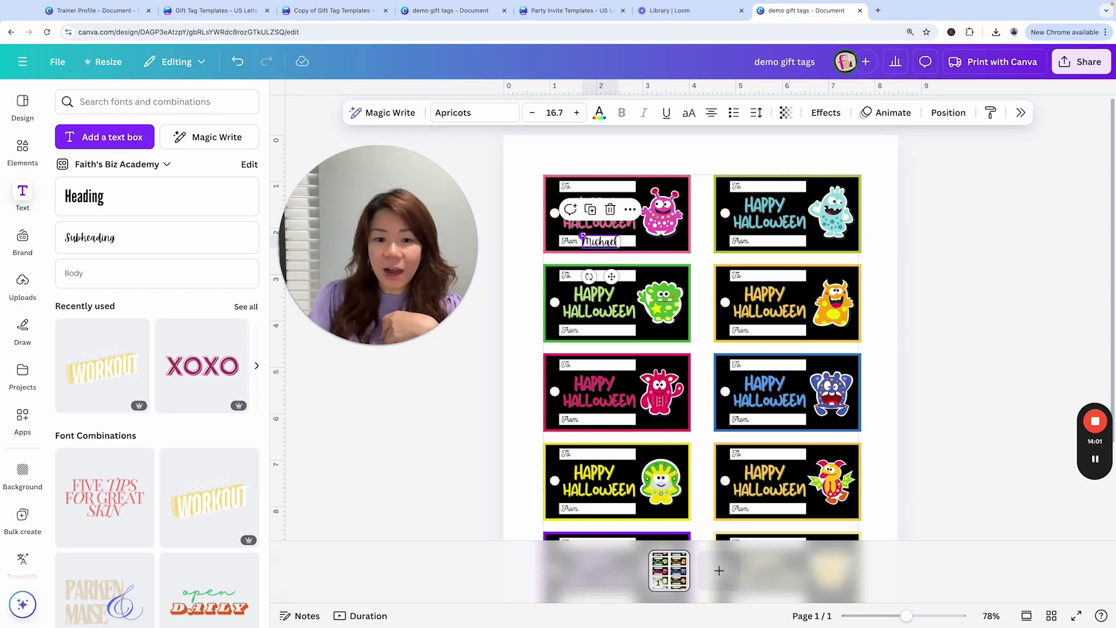
left_click_drag(583, 236, 585, 236)
key("Escape")
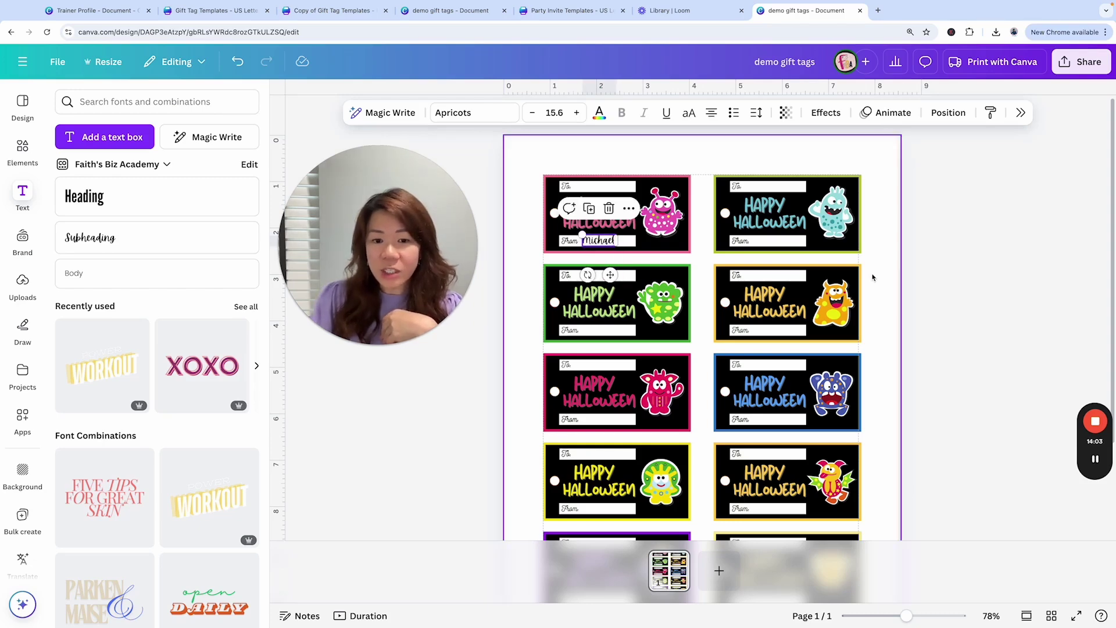
left_click(599, 240)
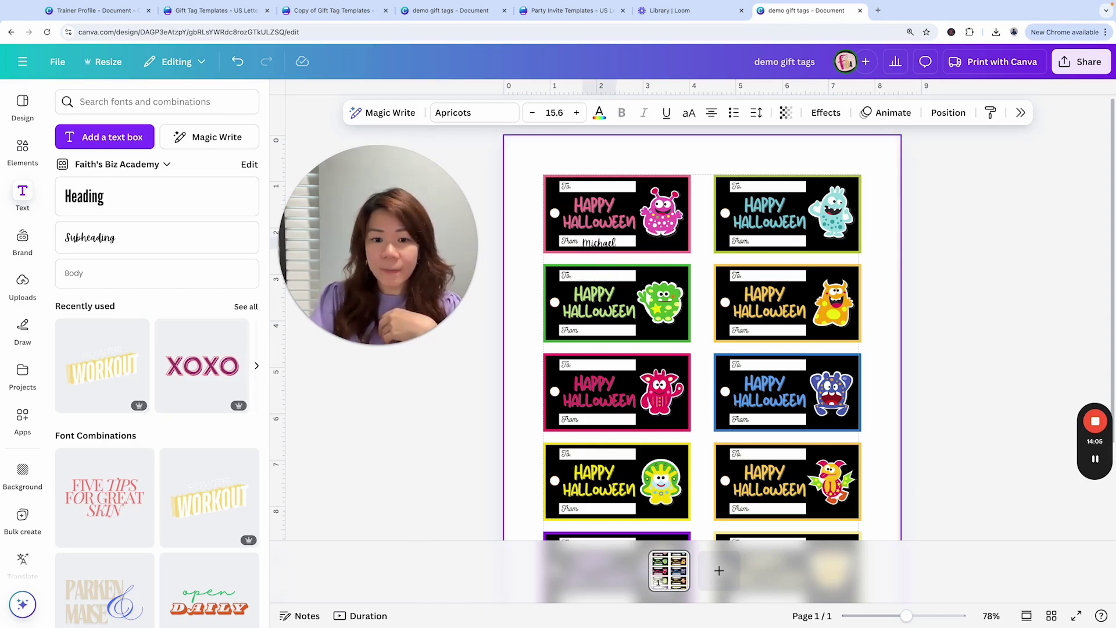
- Try the pink brand colour on the sender's name, and set the text back to black
left_click_drag(907, 616, 916, 615)
scroll(624, 298, "up", 2)
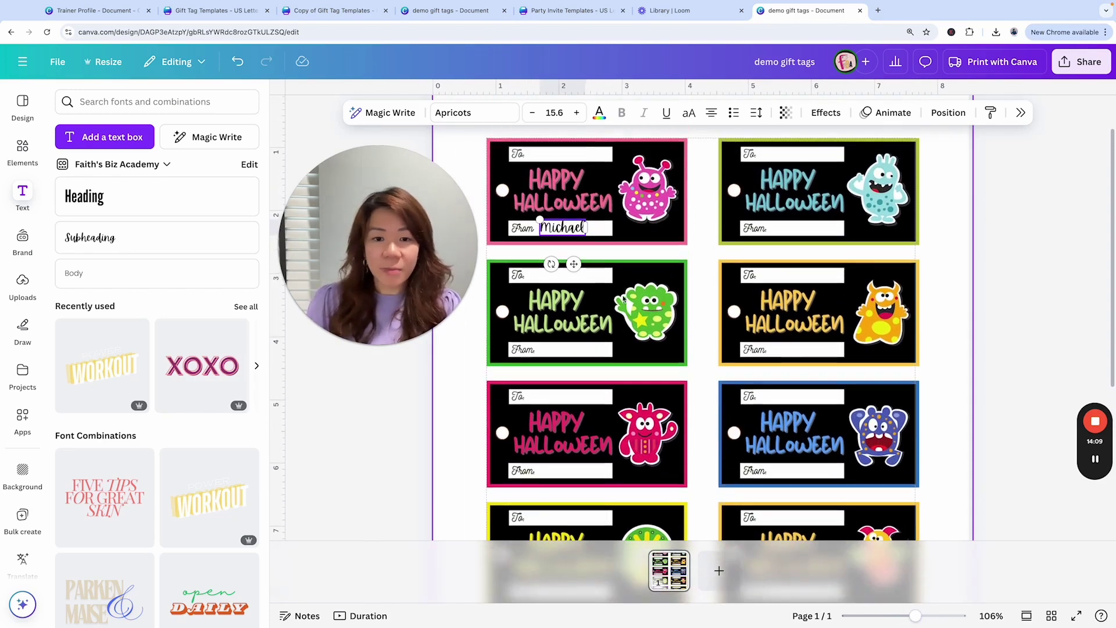
left_click(599, 112)
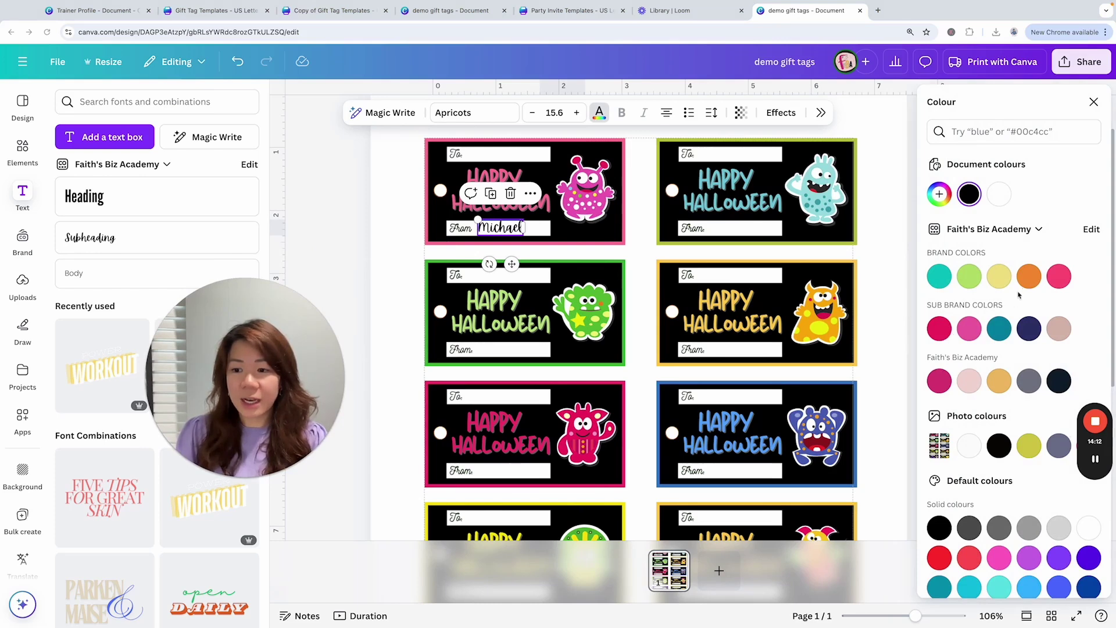
left_click(1067, 281)
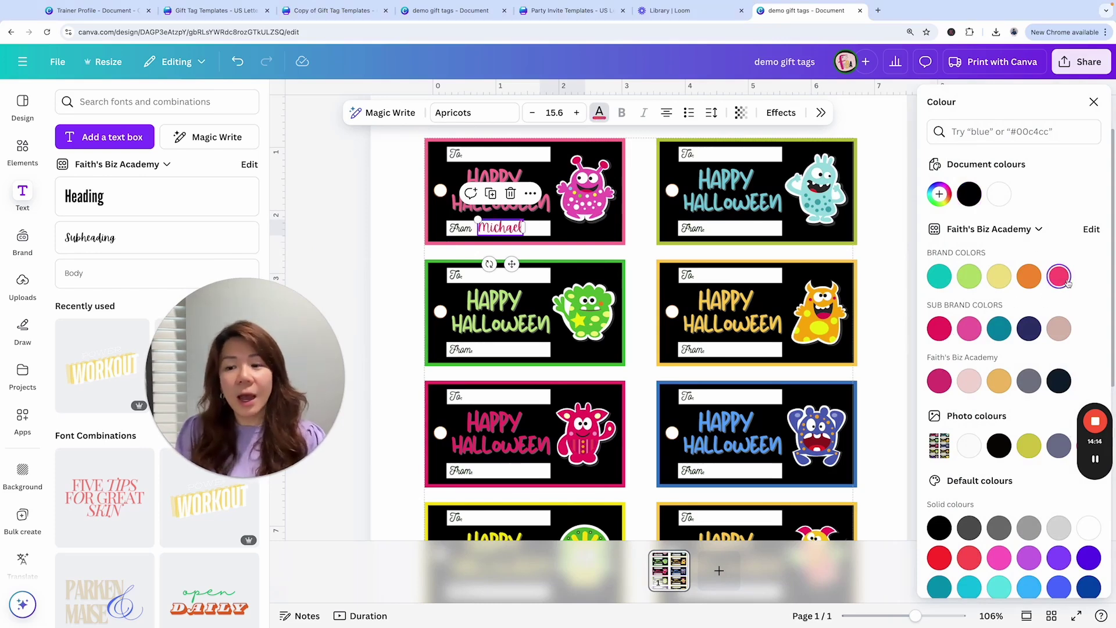
left_click(979, 200)
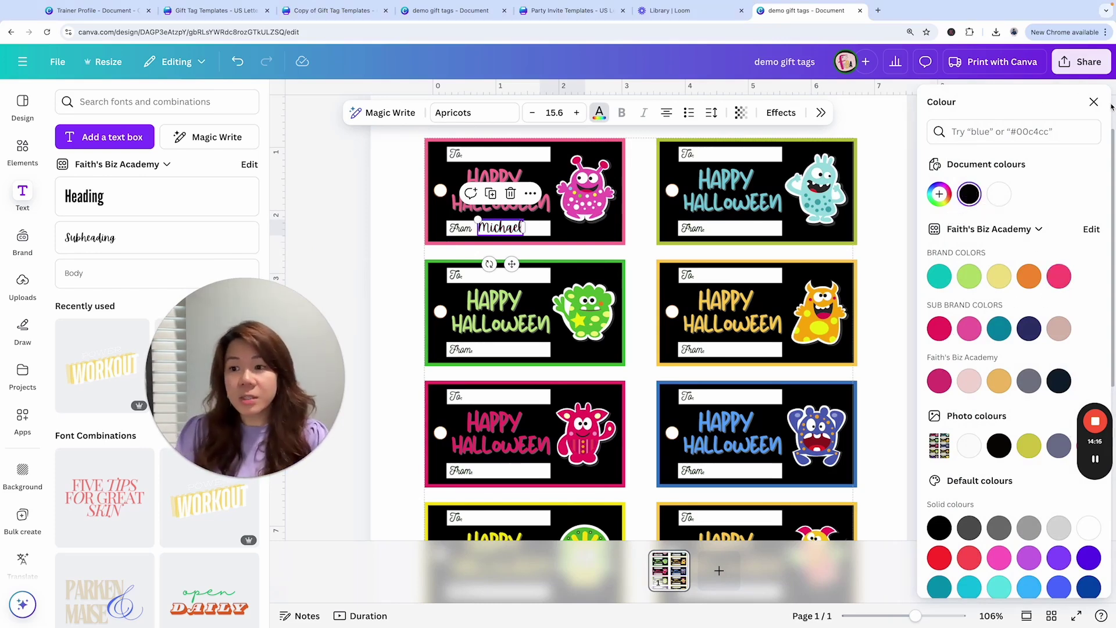
left_click(1094, 101)
left_click(1035, 239)
- Shrink the sender's name to size 14 and realign it within the first tag's From field
left_click(561, 230)
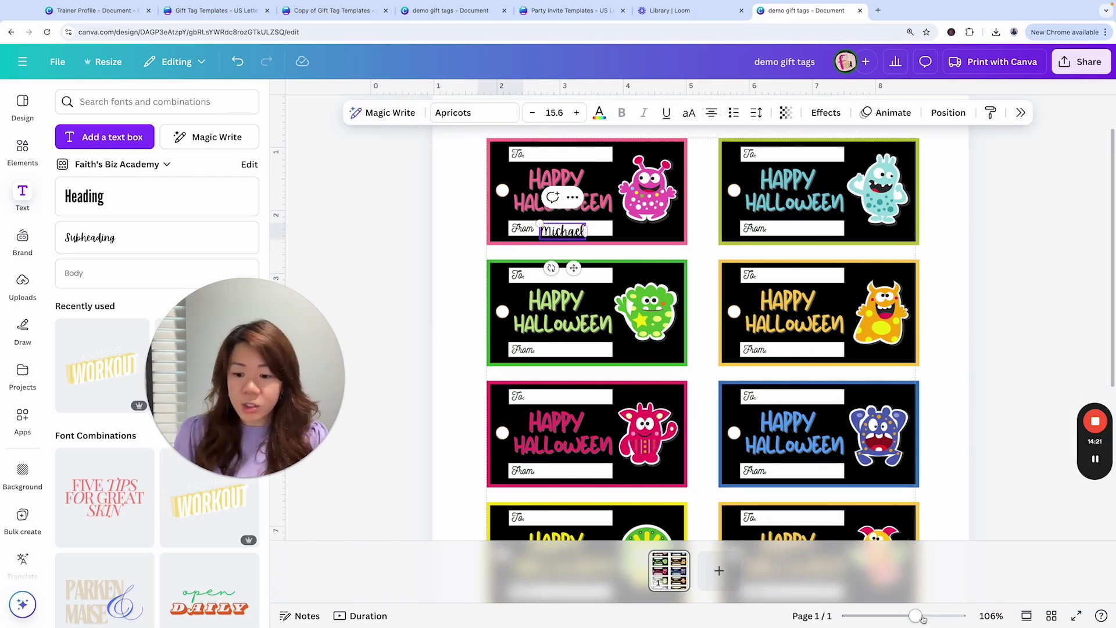
scroll(389, 255, "up", 5)
scroll(389, 256, "up", 1)
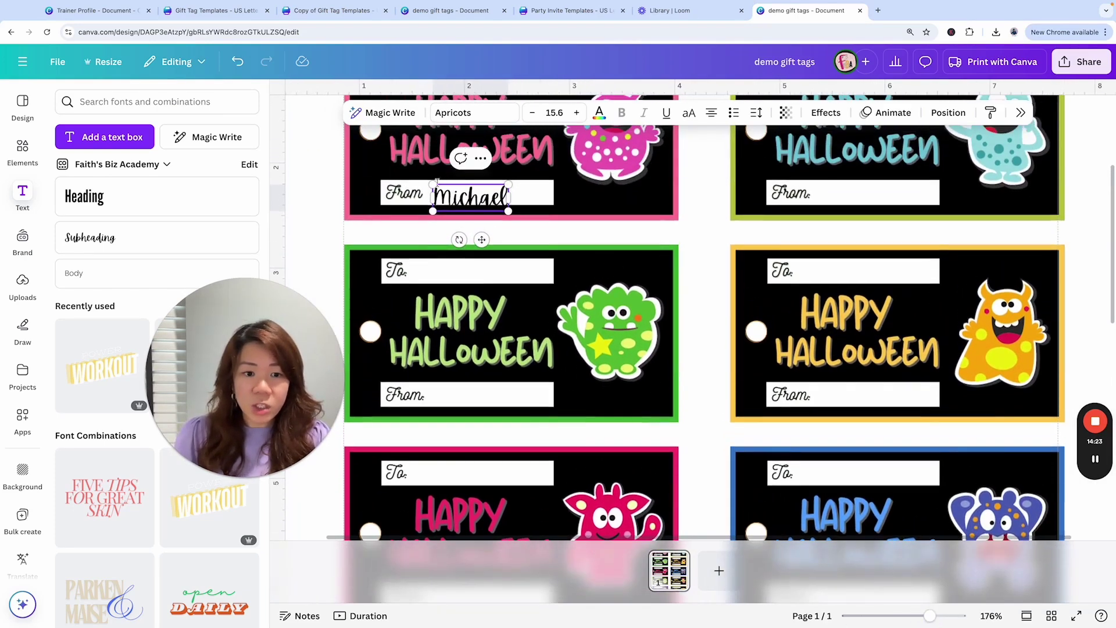
left_click_drag(433, 183, 440, 188)
left_click_drag(486, 239, 475, 234)
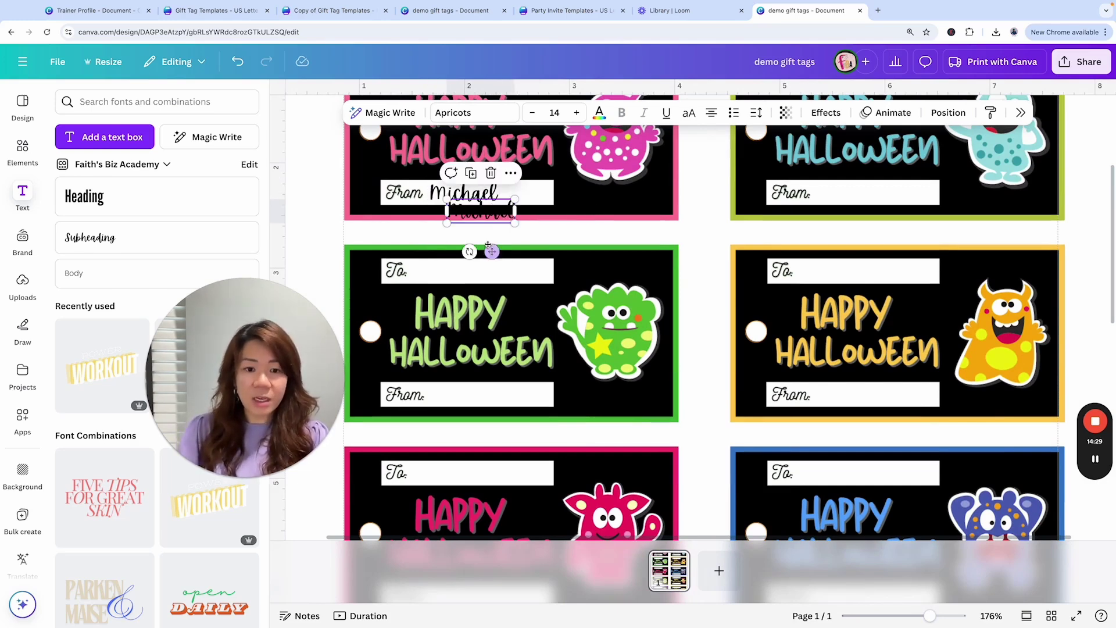
- Copy the sender's name to the other first-row tag, and duplicate both names into the From fields of the second row
left_click_drag(474, 234, 865, 234)
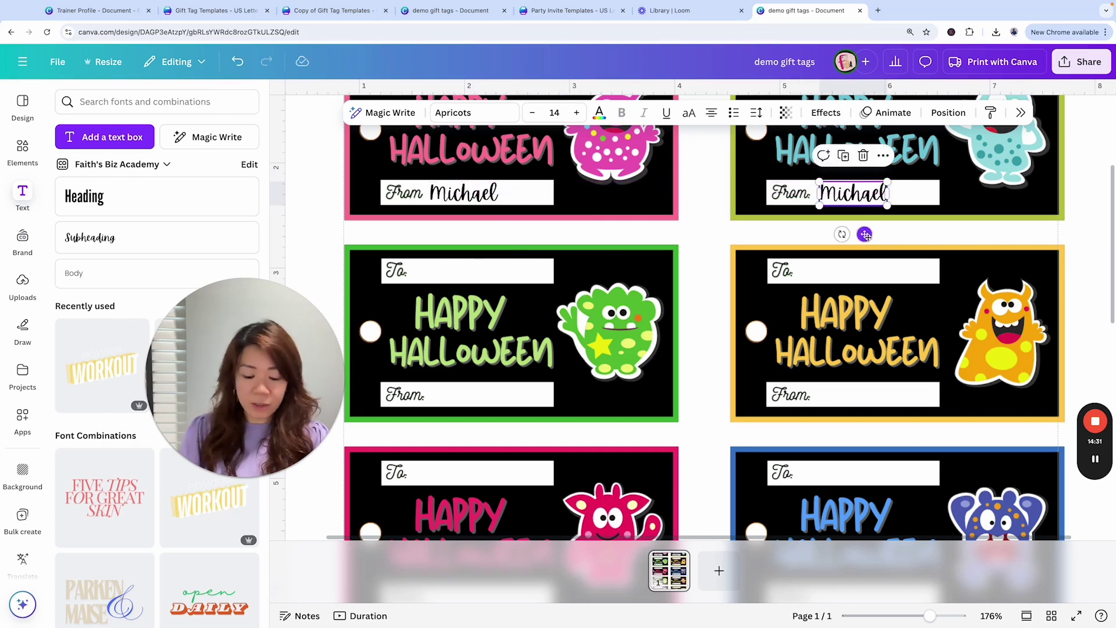
left_click(467, 199, "shift")
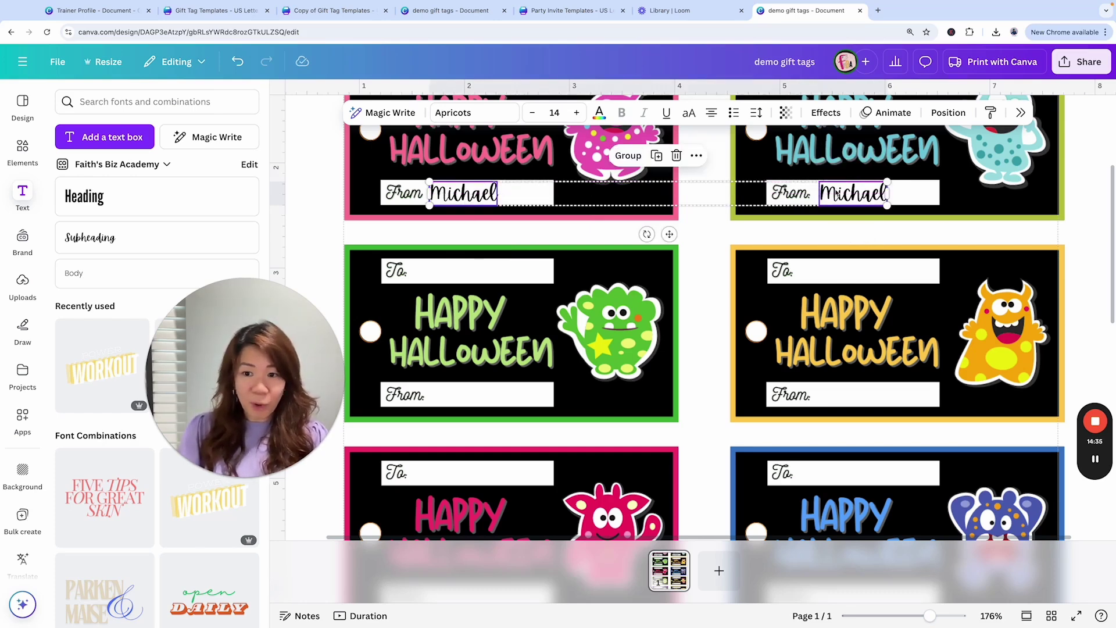
key("ctrl+d")
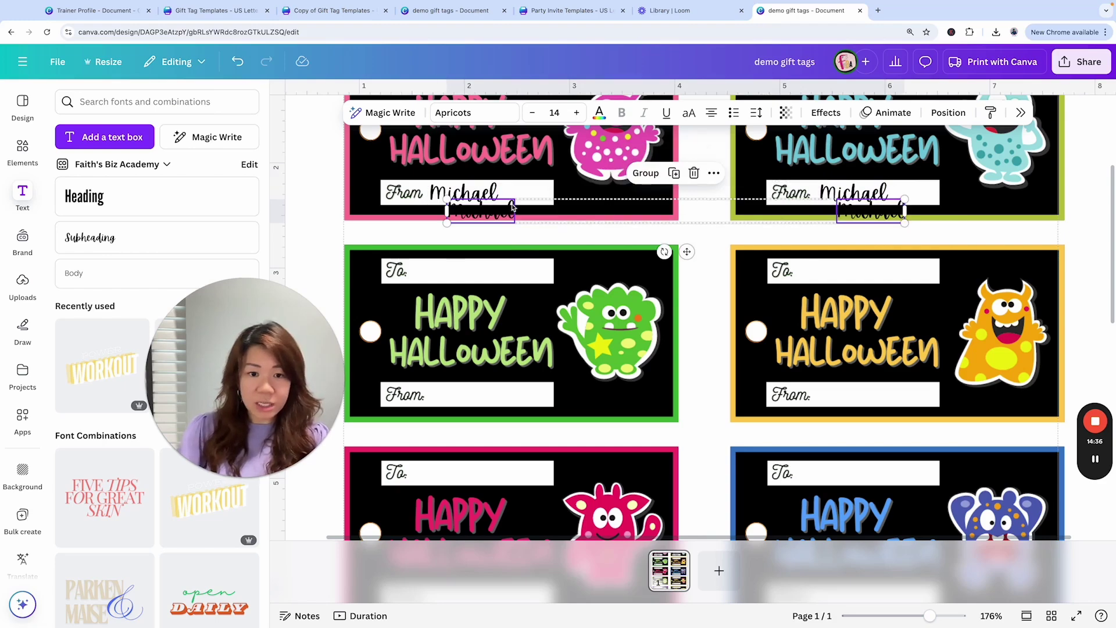
left_click_drag(485, 209, 485, 398)
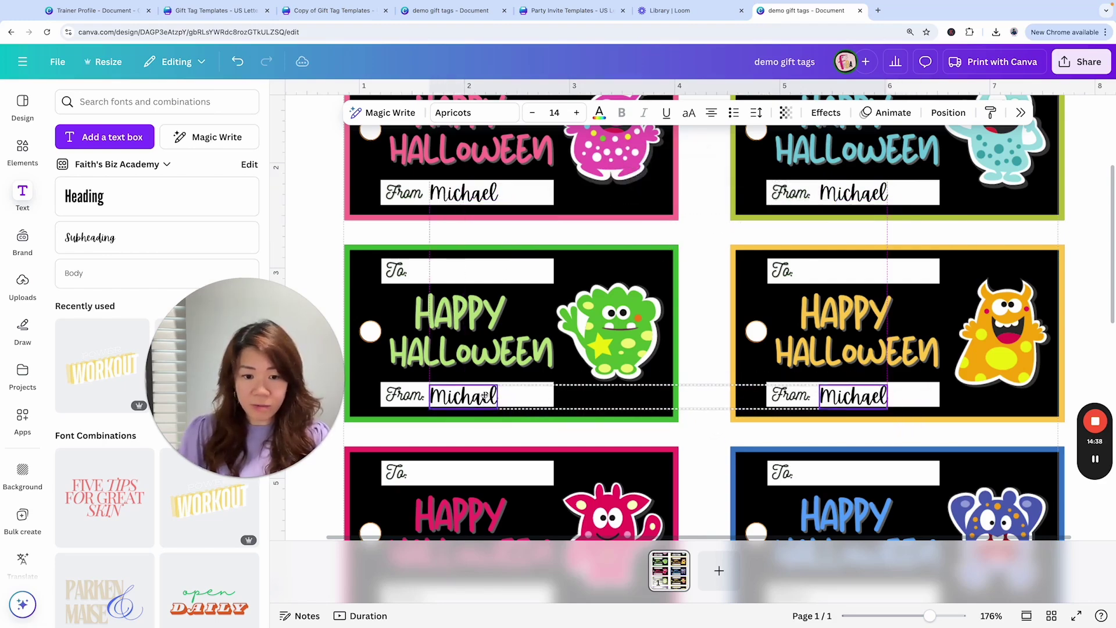
- Duplicate the pair of sender names into the From fields of the third, fourth and fifth rows of tags
scroll(592, 306, "down", 5)
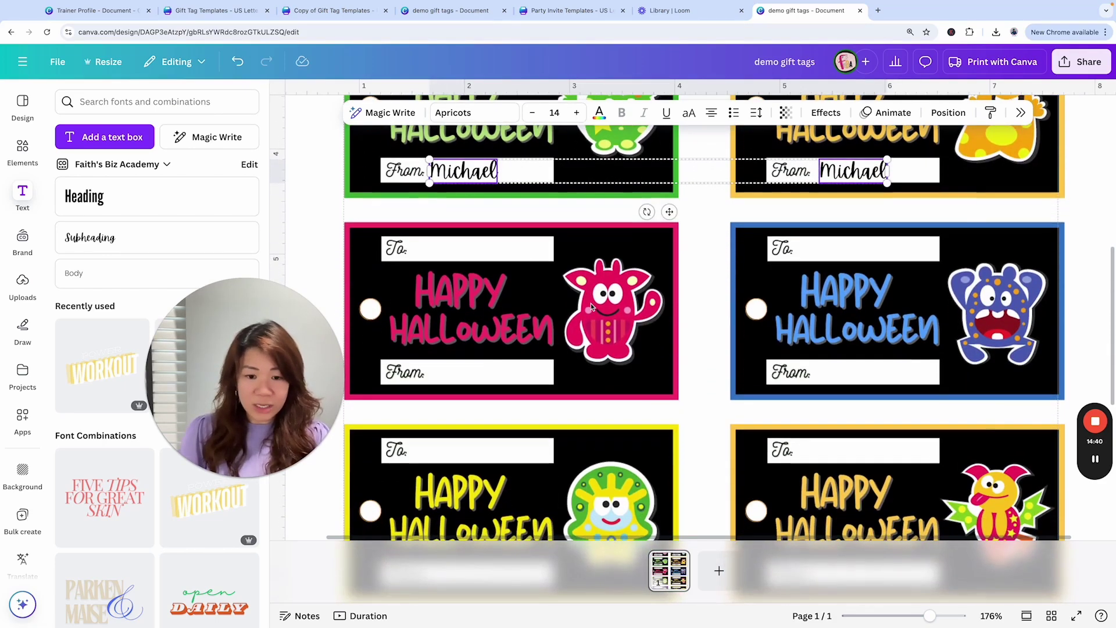
key("ctrl+d")
scroll(598, 303, "down", 5)
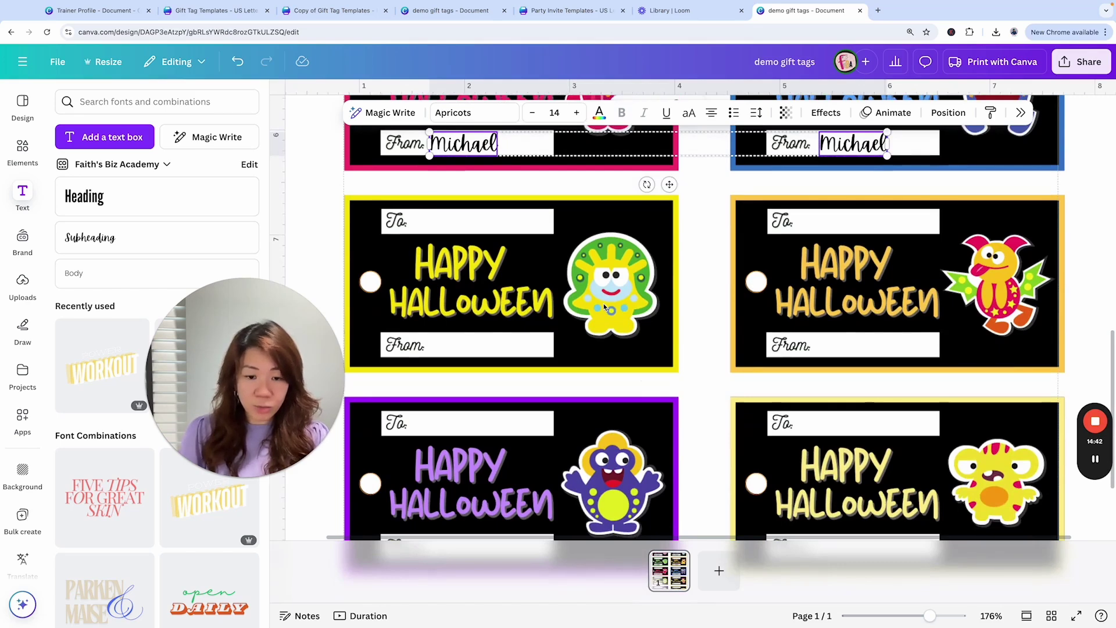
key("ctrl+d")
scroll(603, 304, "down", 3)
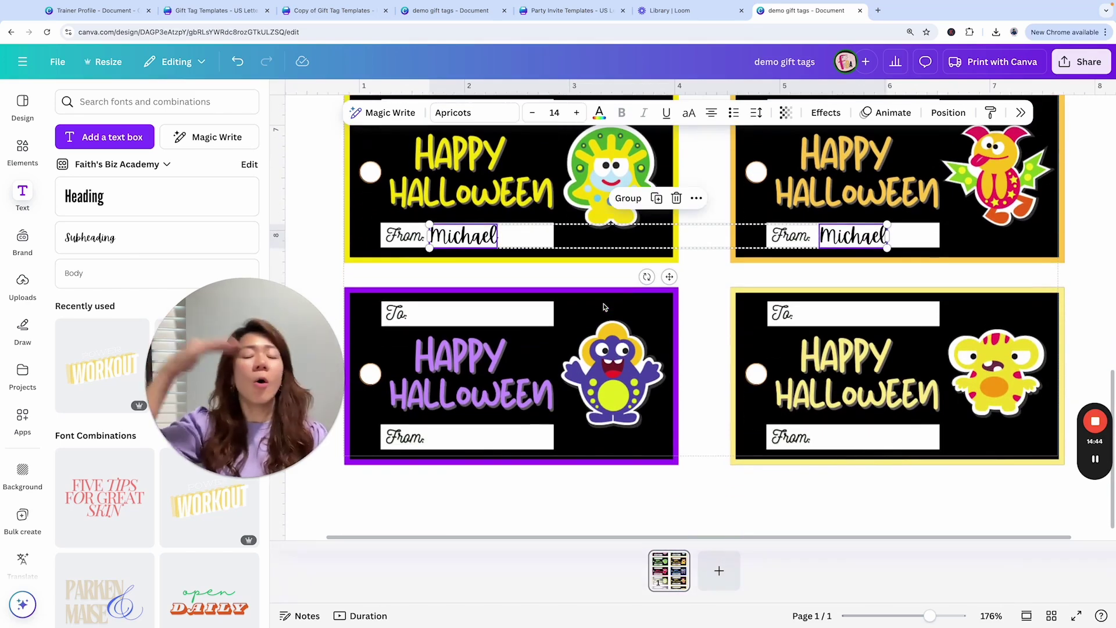
key("ctrl+d")
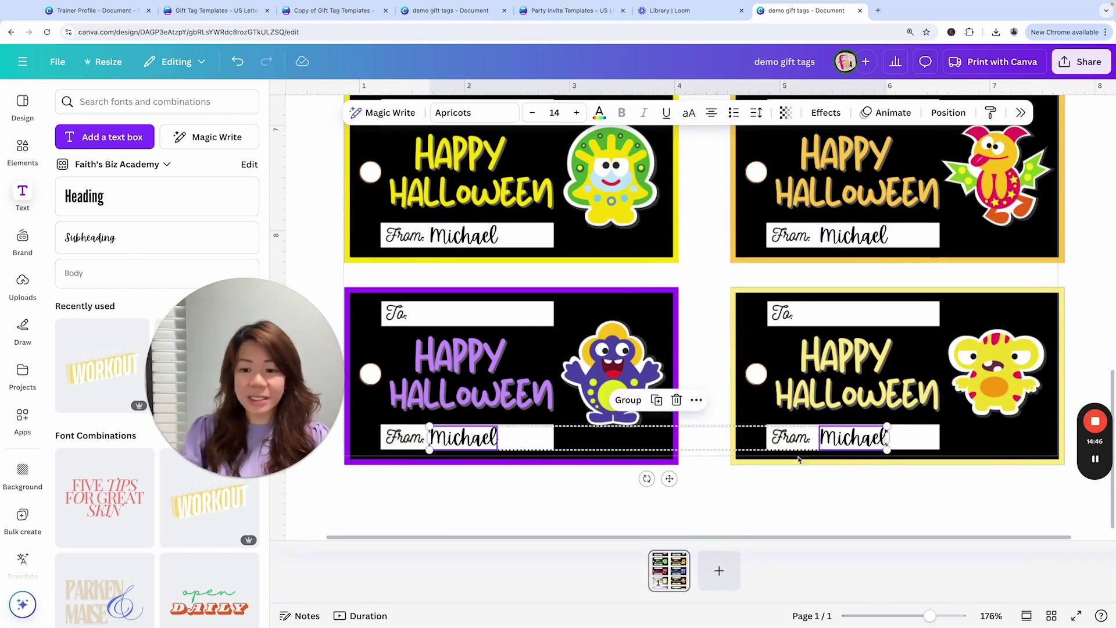
left_click(877, 495)
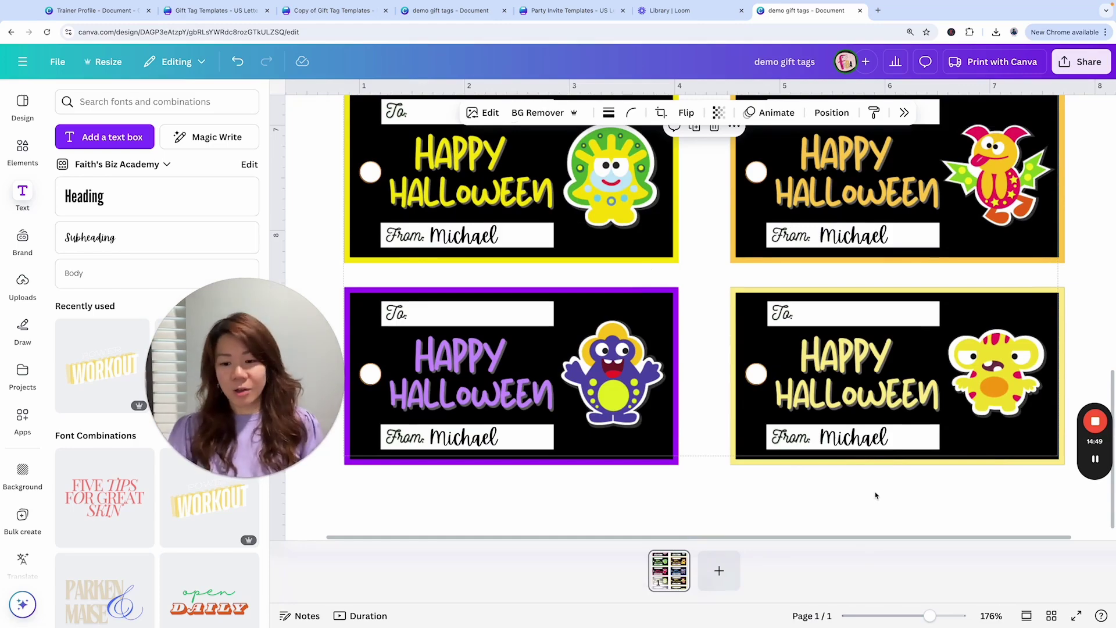
left_click_drag(930, 615, 905, 615)
scroll(940, 350, "up", 5)
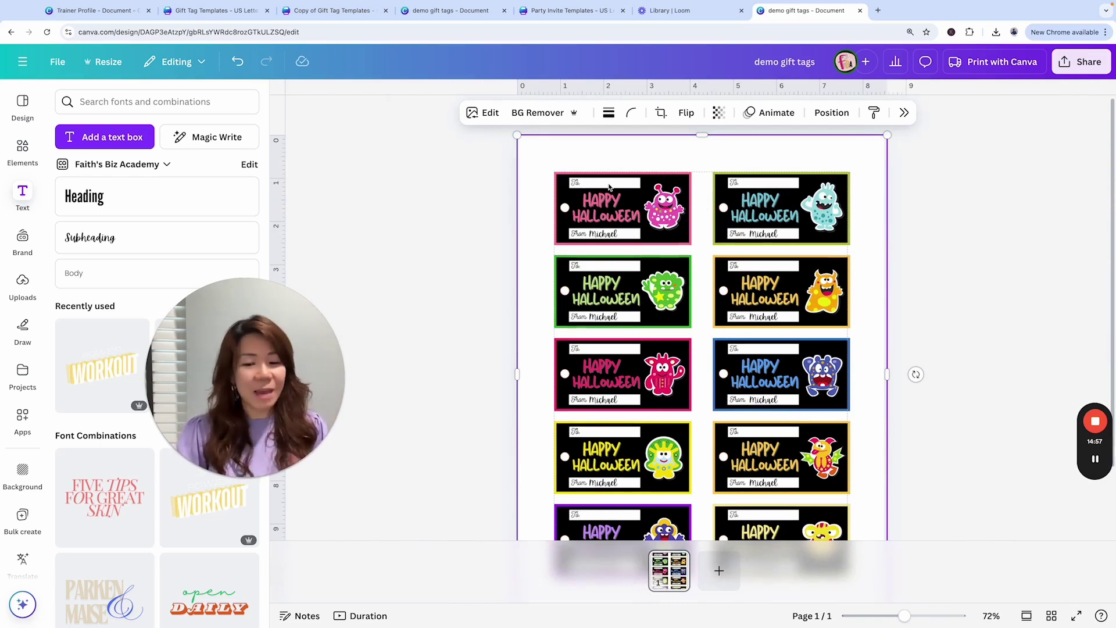
left_click(957, 226)
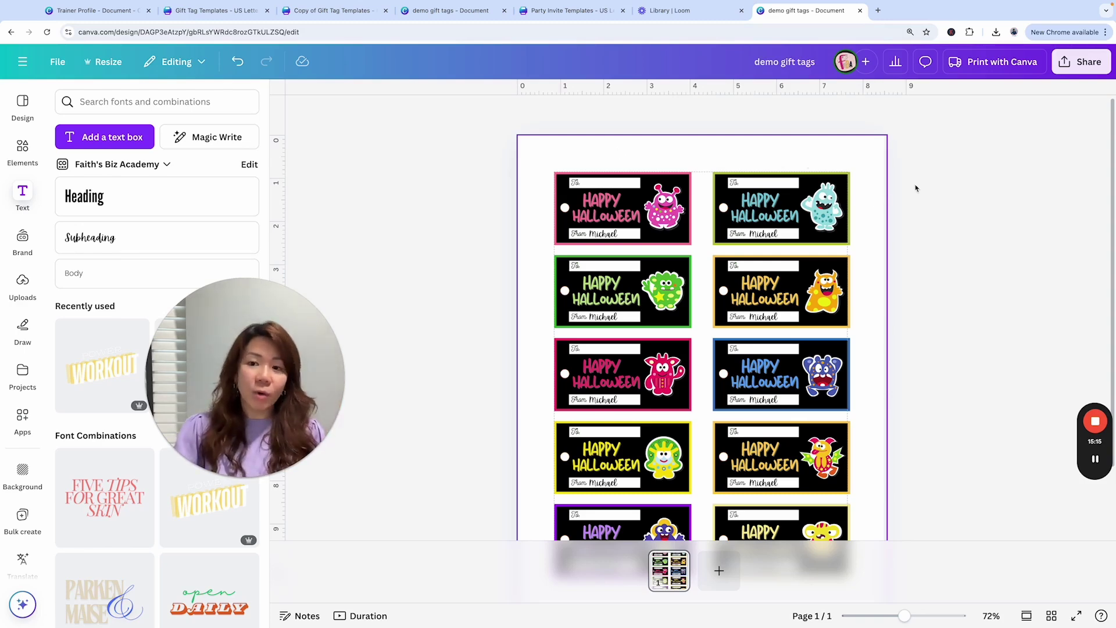
scroll(942, 180, "down", 3)
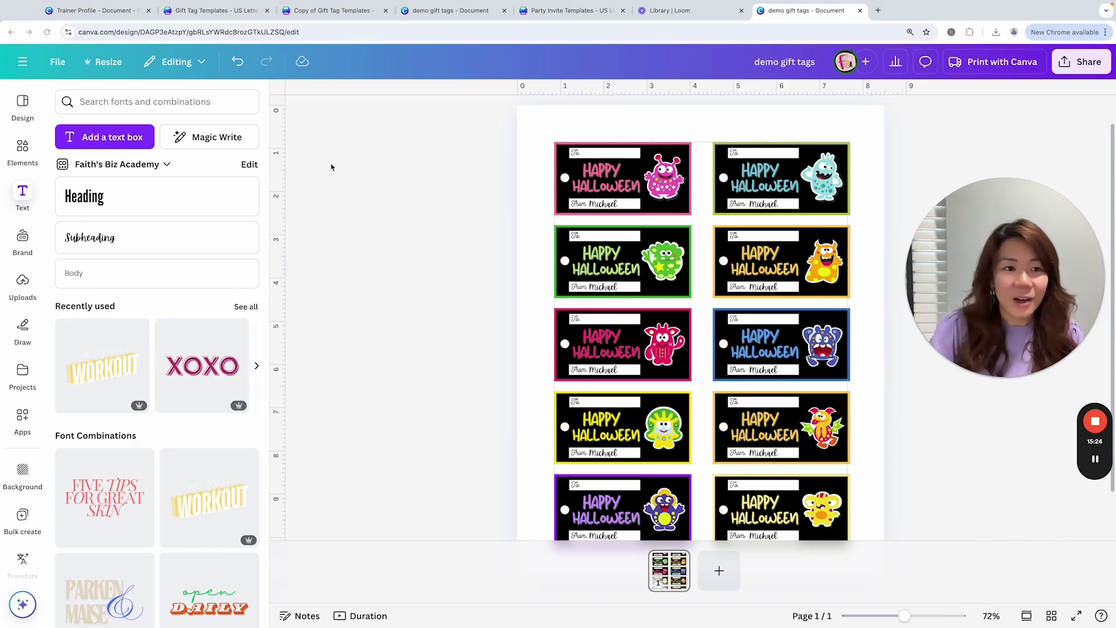
- Return to the Copy of Gift Tag Templates design and dismiss its open list of design types
left_click(334, 10)
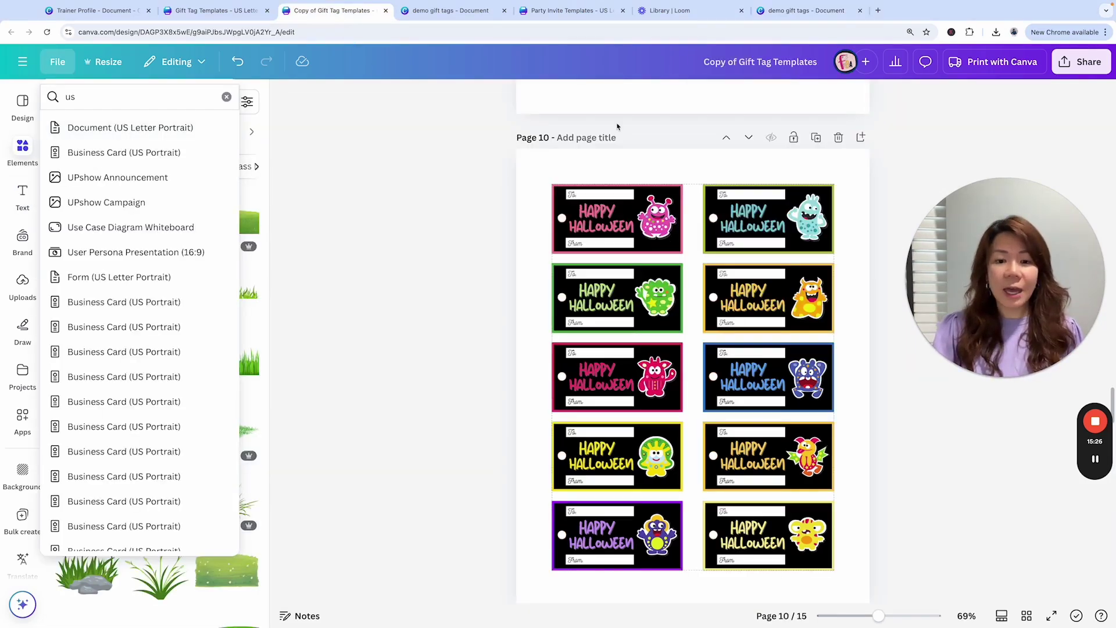
left_click(543, 182)
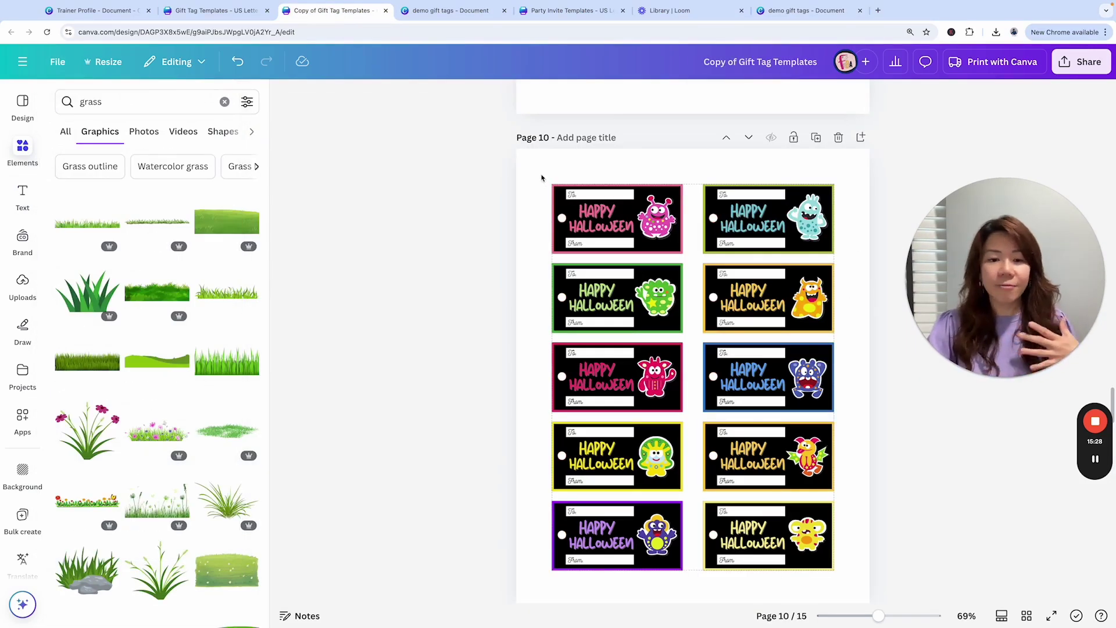
left_click(826, 220)
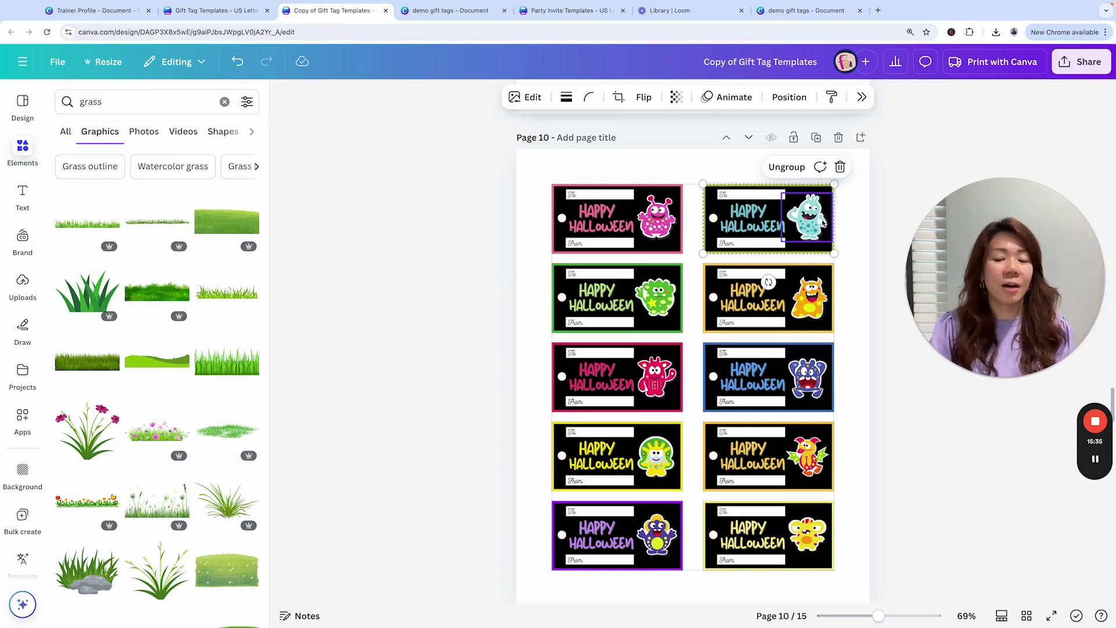
left_click(863, 329)
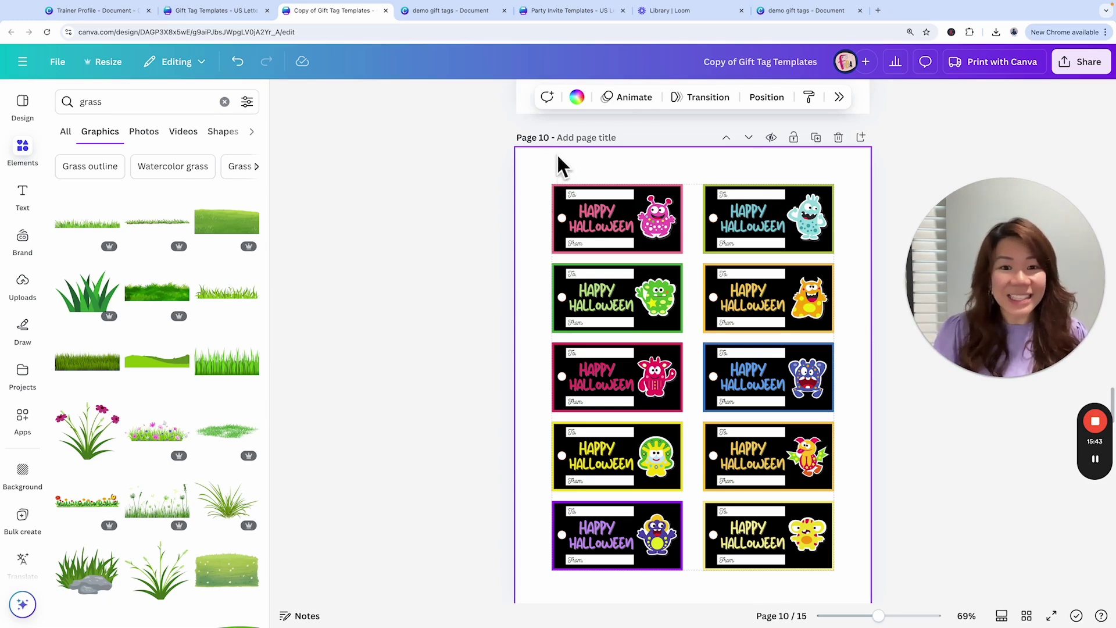
left_click(655, 224)
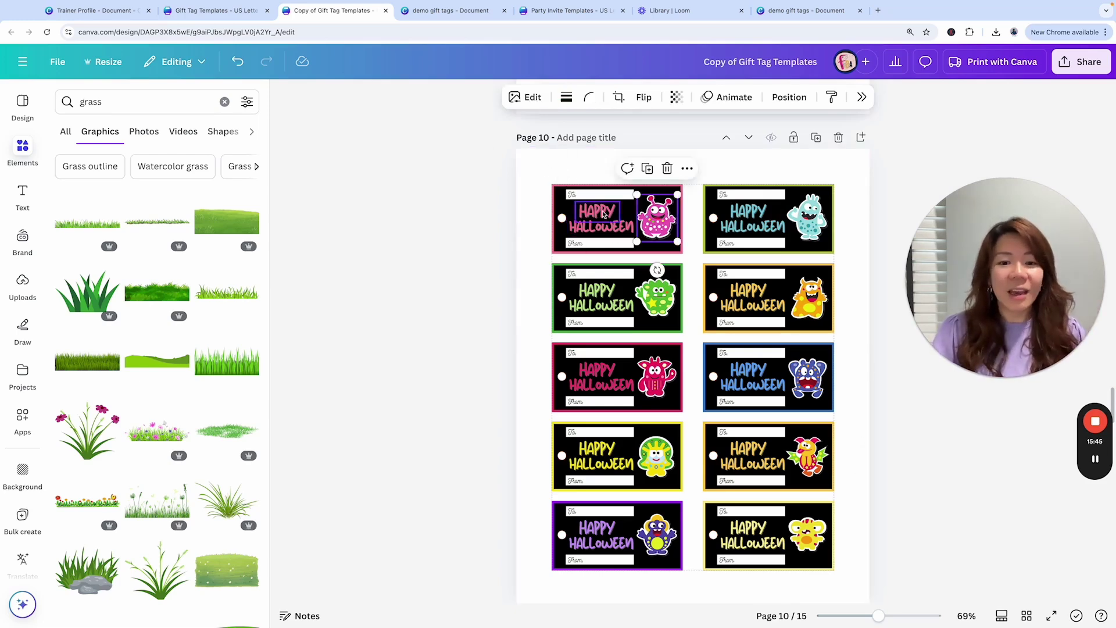
left_click(656, 224)
left_click(657, 224)
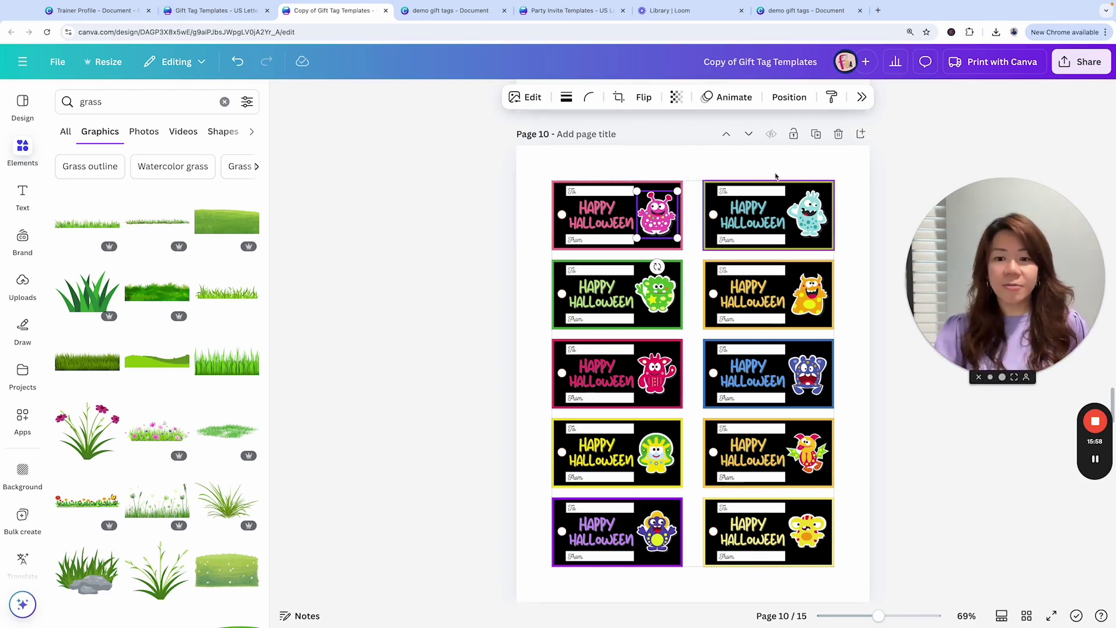
left_click(760, 163)
- Try moving the pink monster over the Happy Halloween wording on page 10's first tag, and undo the move
left_click(665, 197)
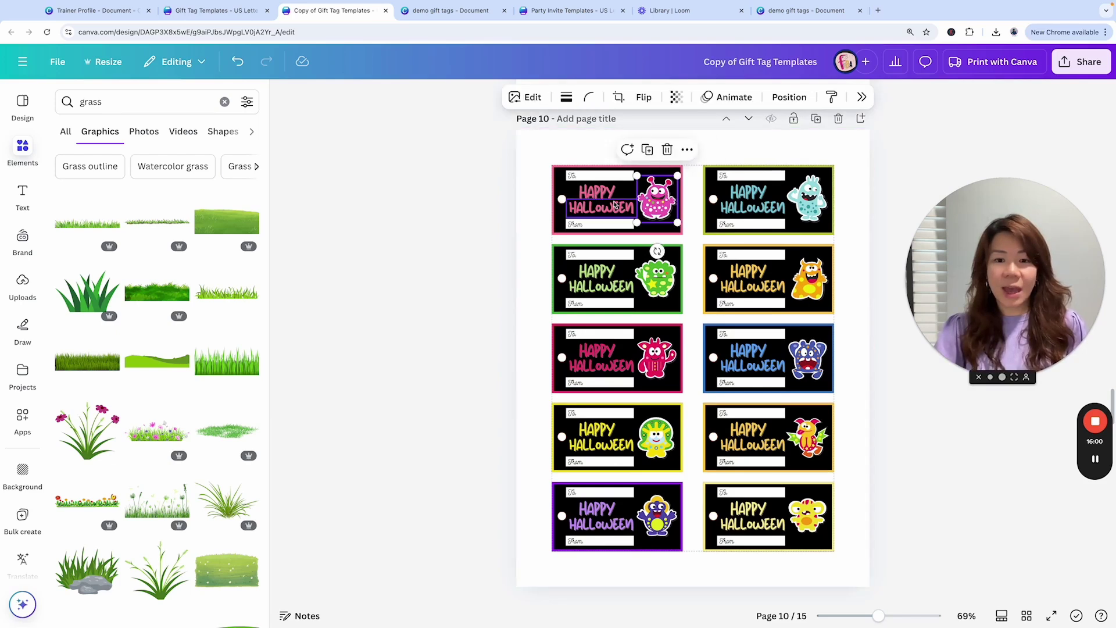
left_click_drag(654, 198, 628, 198)
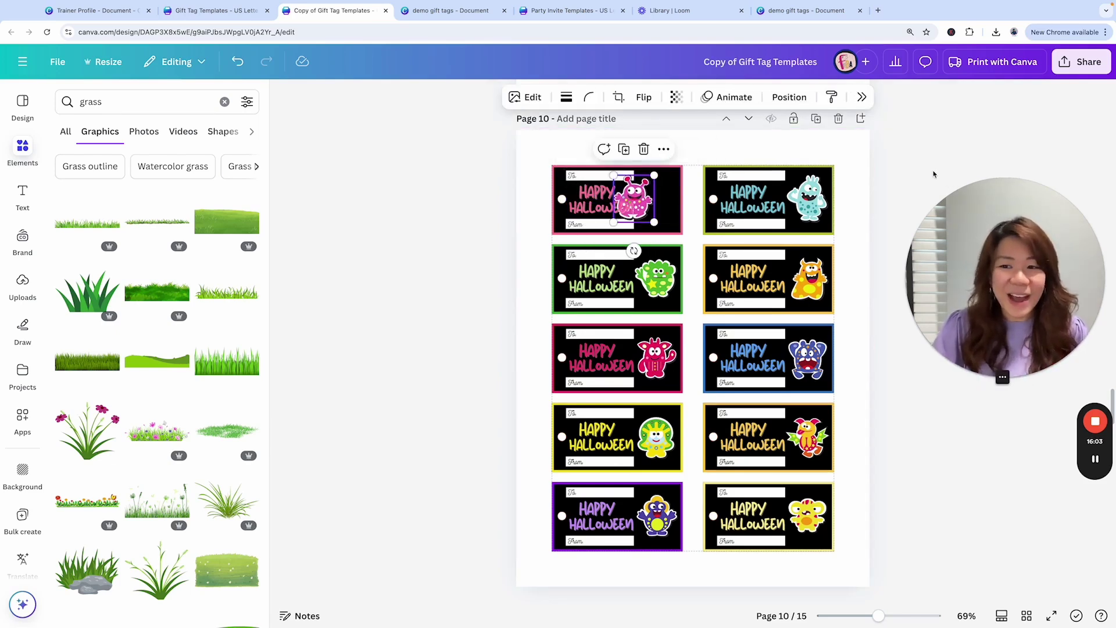
key("Escape")
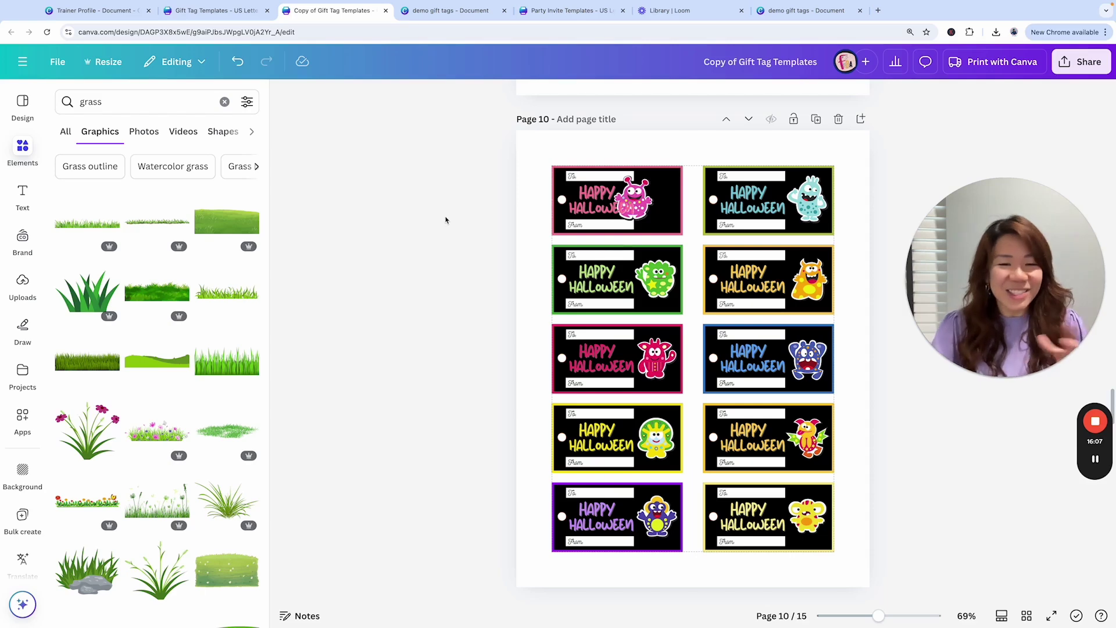
left_click(238, 61)
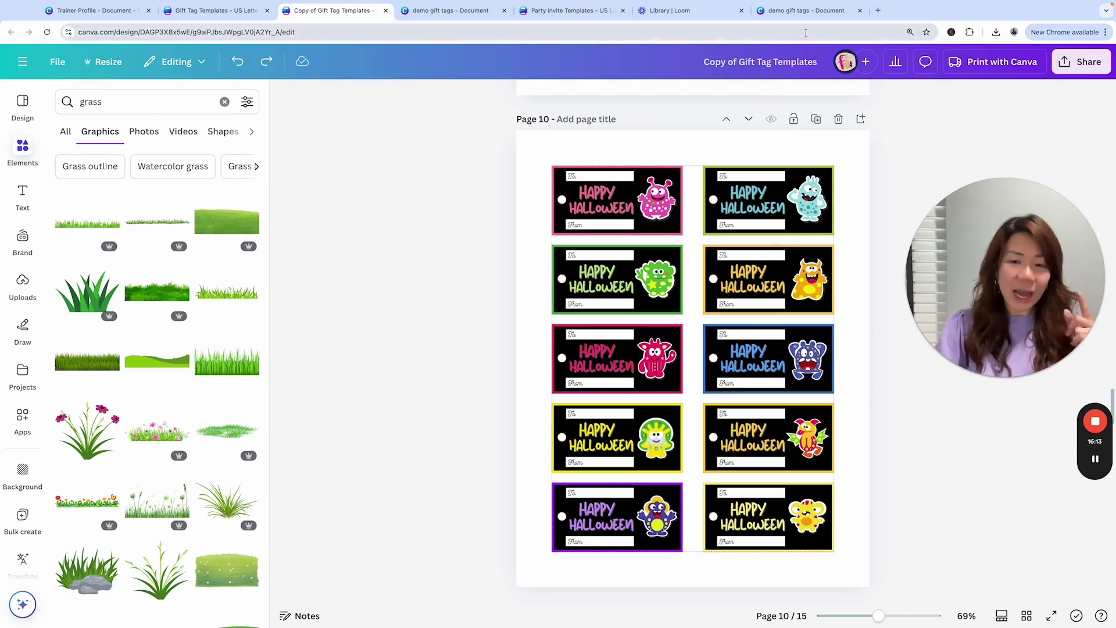
- Switch to the demo gift tags document and inspect the sender-name text boxes on the second- and third-row tags
left_click(805, 10)
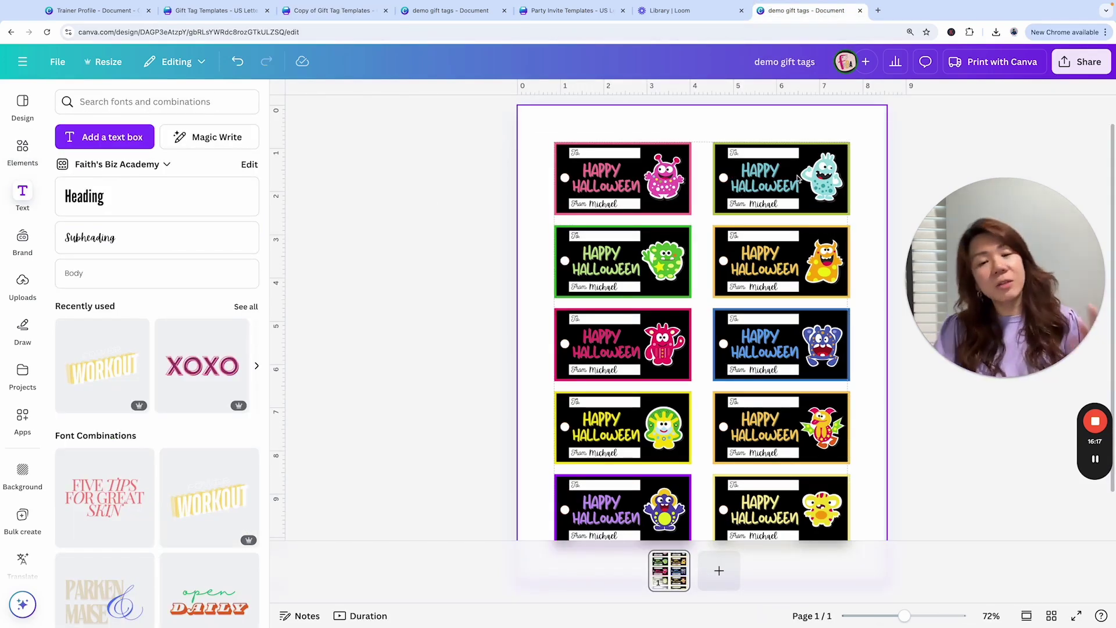
left_click(586, 243)
left_click(603, 294)
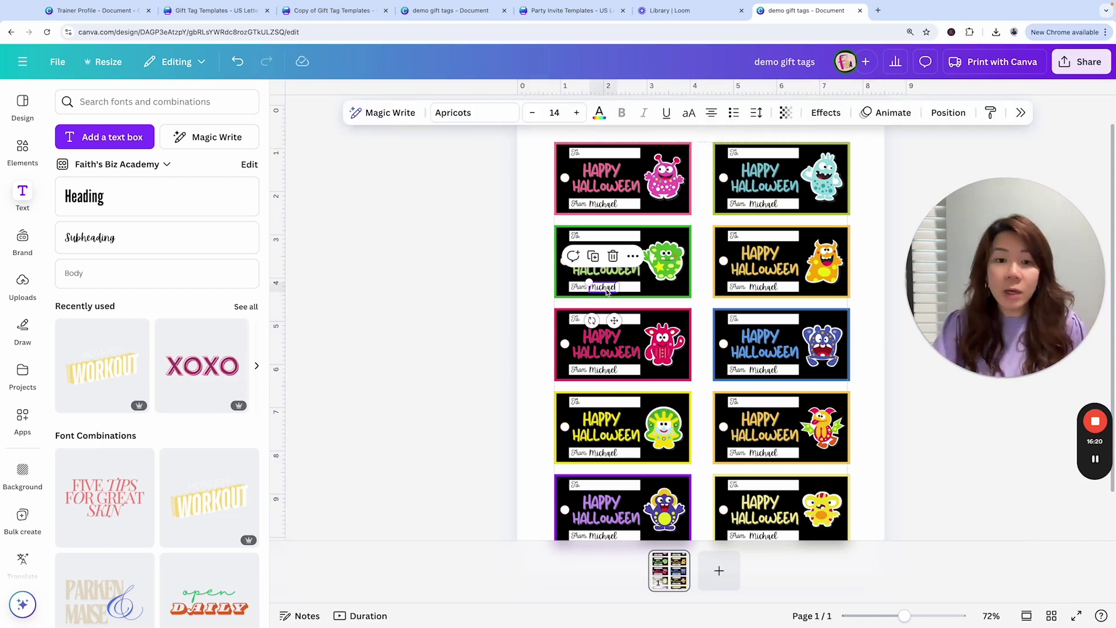
left_click(763, 286)
left_click(787, 370)
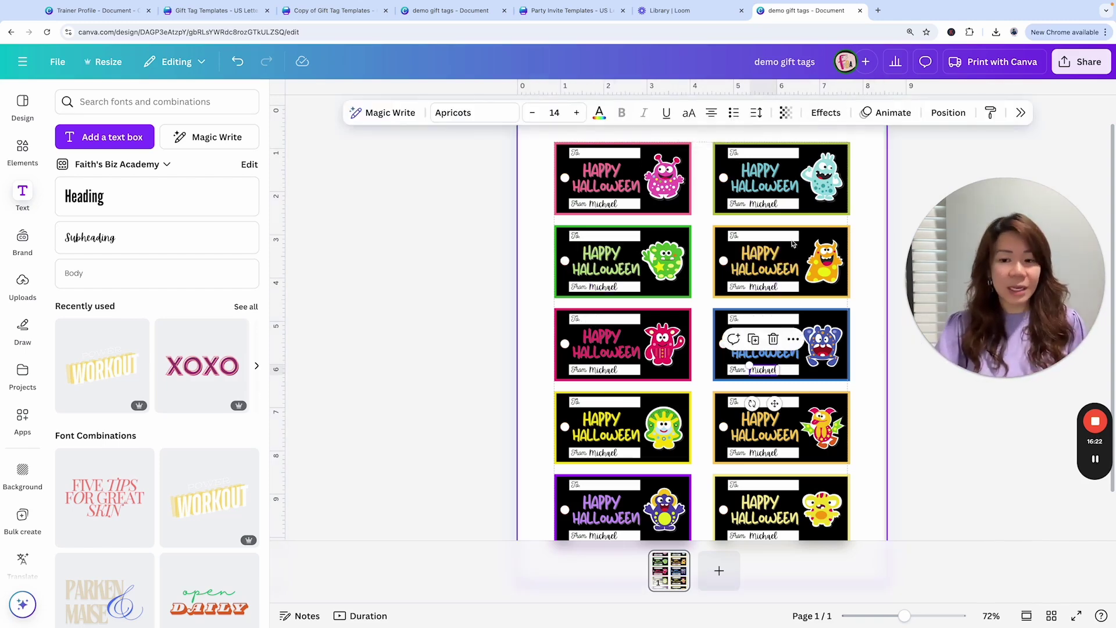